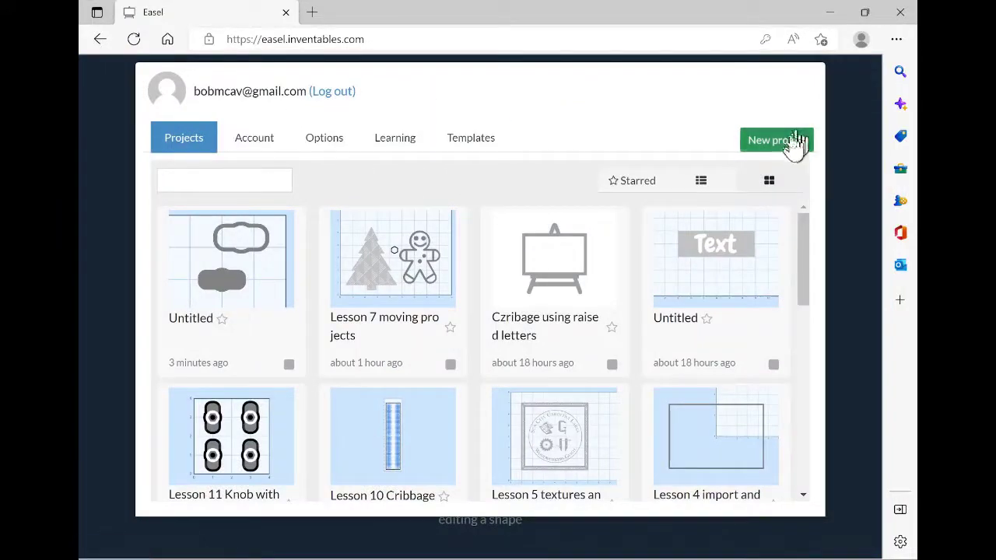
Create a new project and add a square shape to the workpiece
left_click(787, 142)
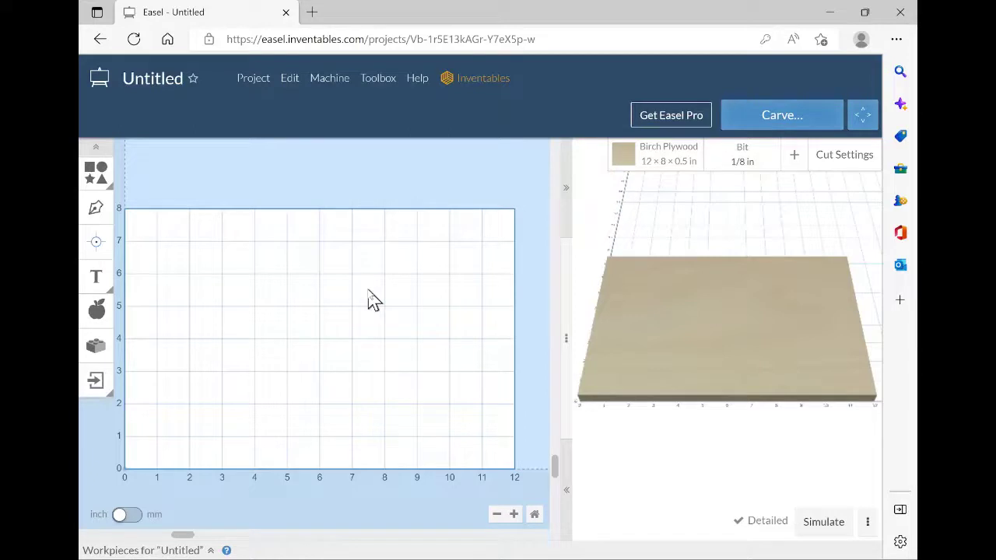
left_click(96, 172)
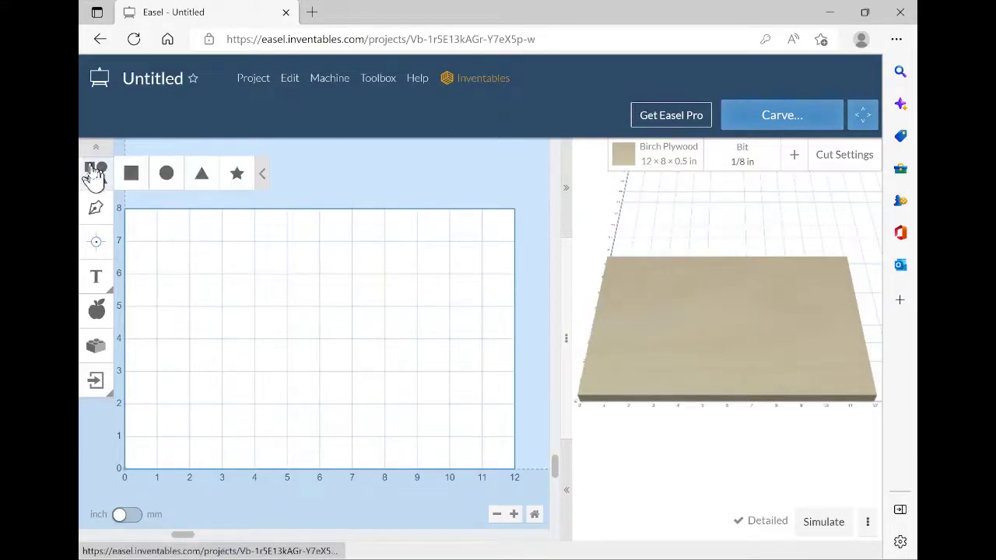
left_click(130, 173)
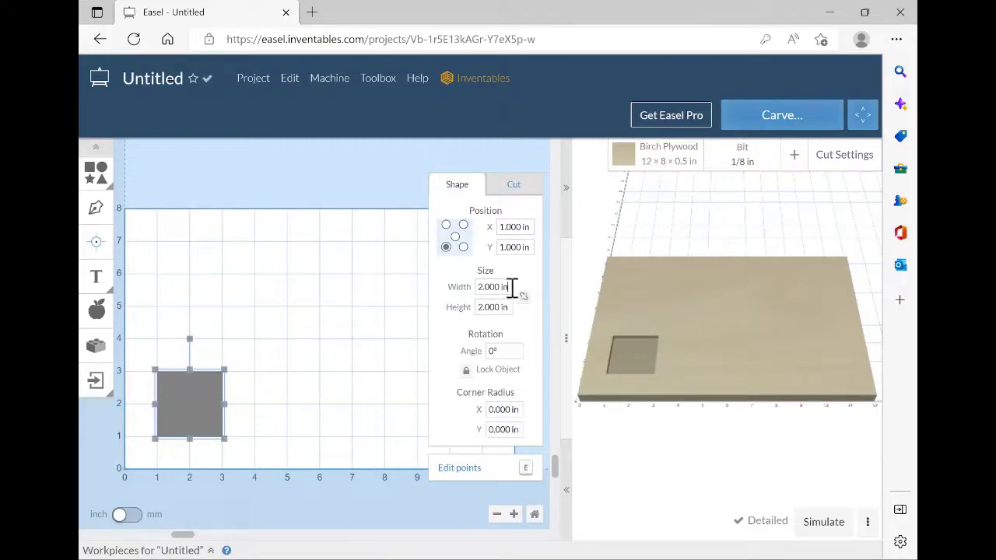
Set the square's width to 1.5 in and its height to 5/8 in
left_click_drag(511, 287, 442, 298)
type("1.5")
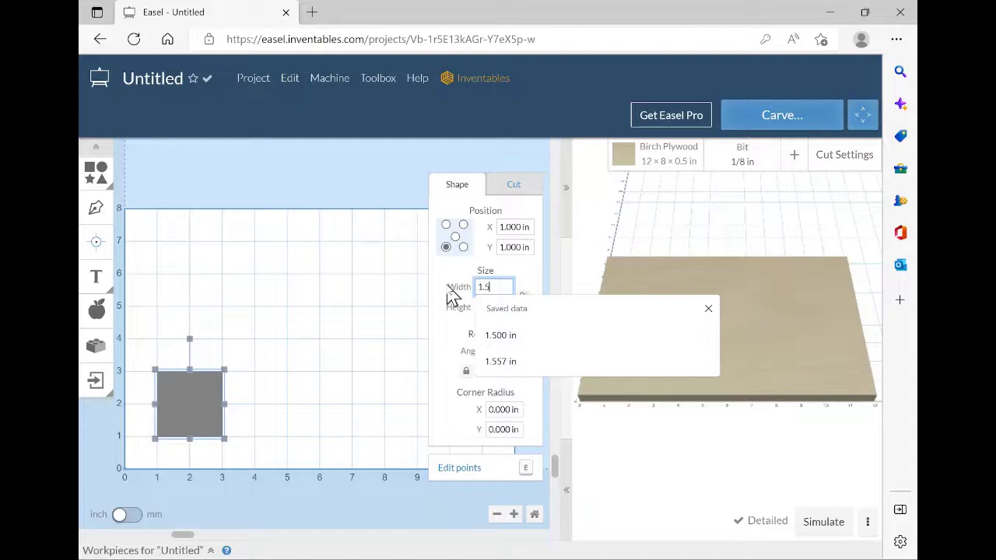
key("Tab")
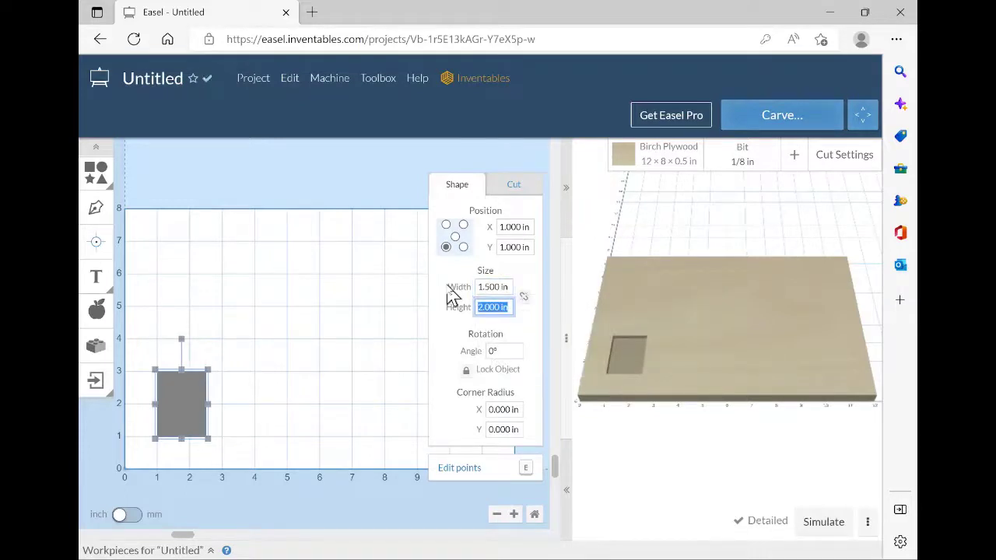
type("5/8")
key("Return")
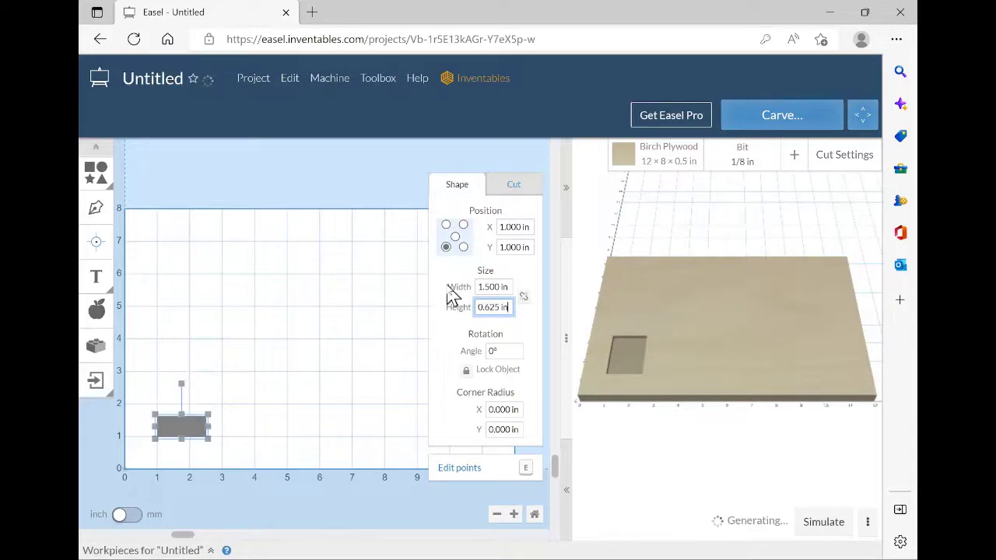
left_click(389, 358)
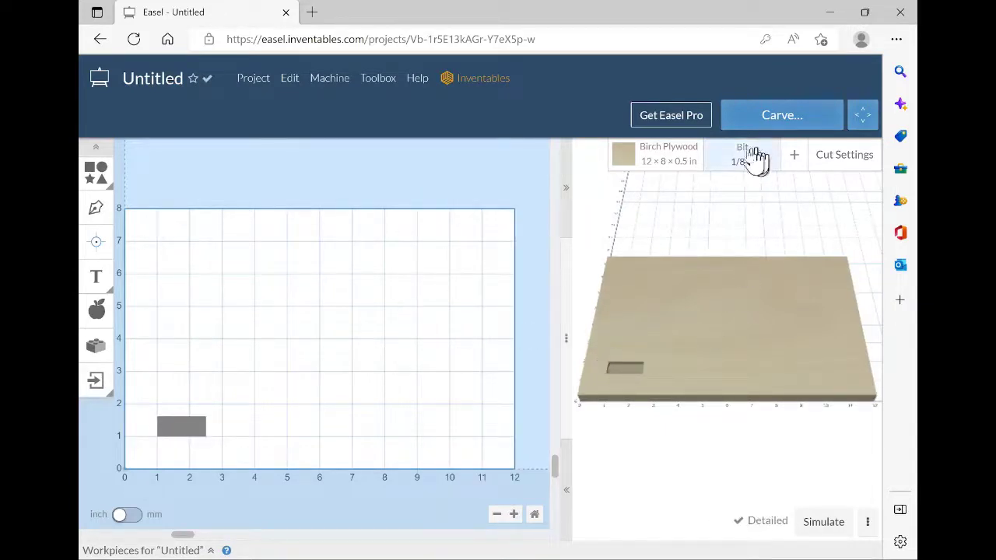
Set the birch plywood material's width and length to 4 in each and fit the workpiece in the design view
left_click(679, 166)
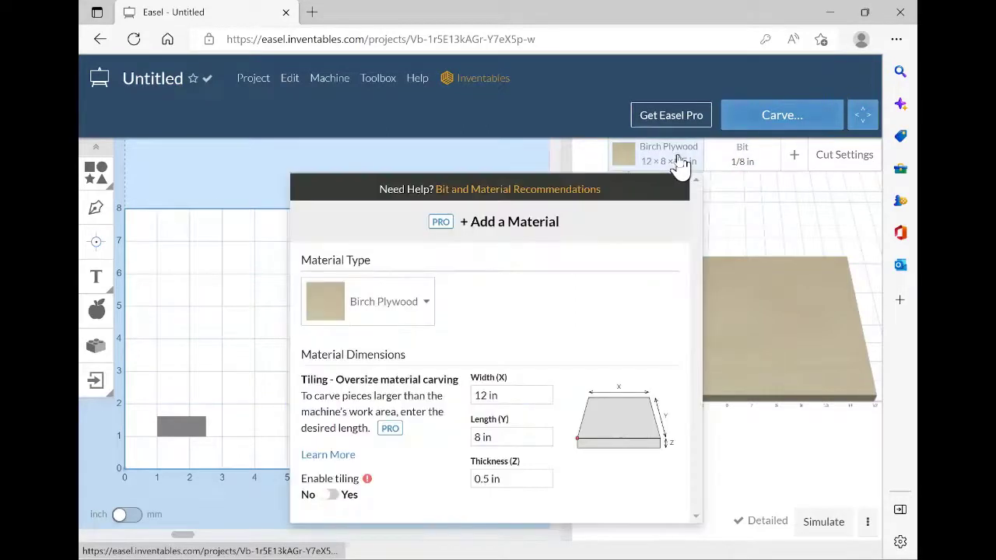
left_click_drag(515, 395, 467, 396)
type("4")
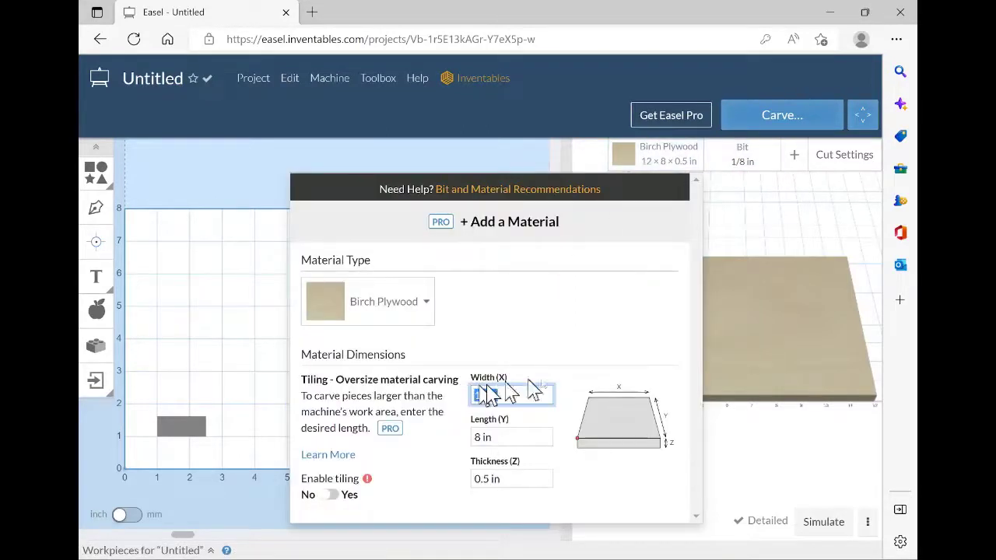
left_click(579, 474)
left_click_drag(503, 437, 446, 450)
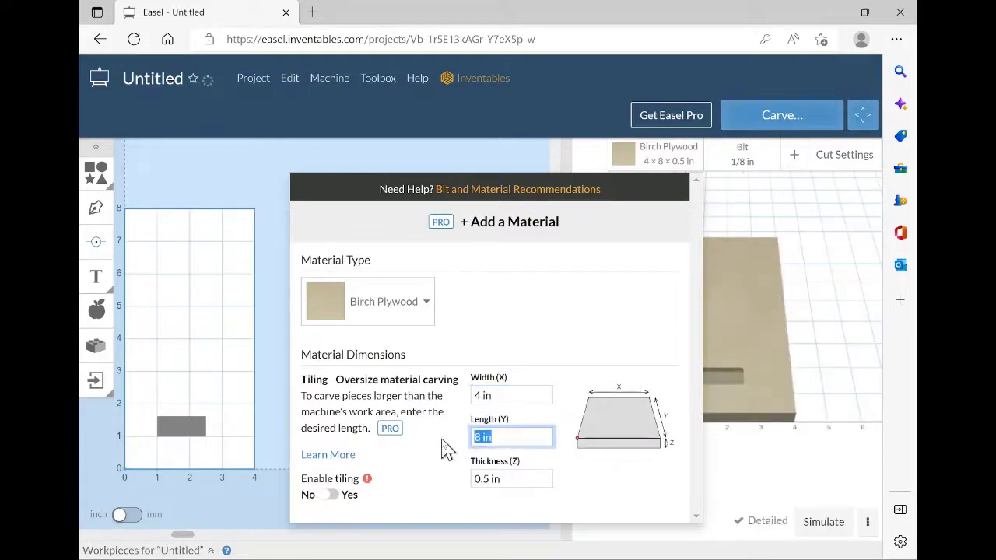
type("4")
left_click(592, 316)
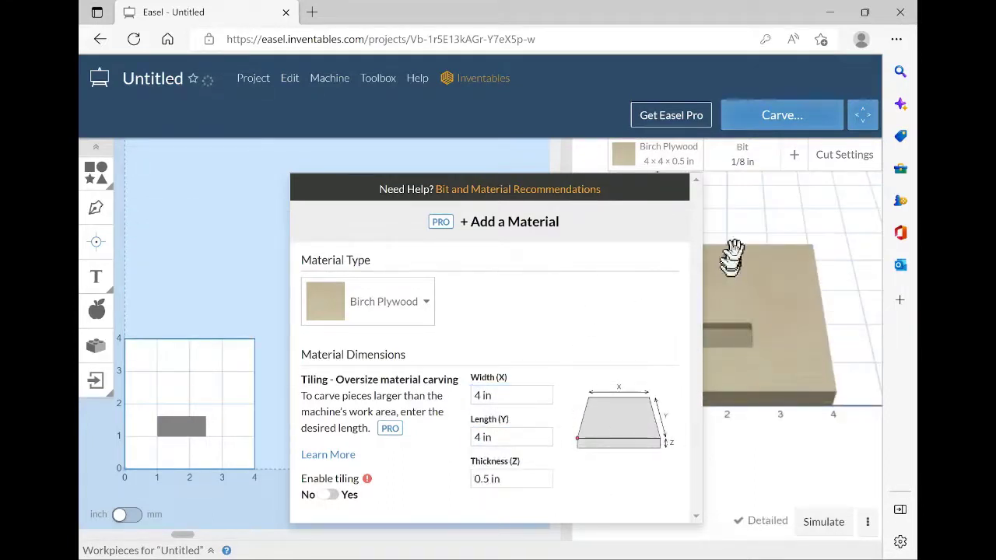
left_click(767, 220)
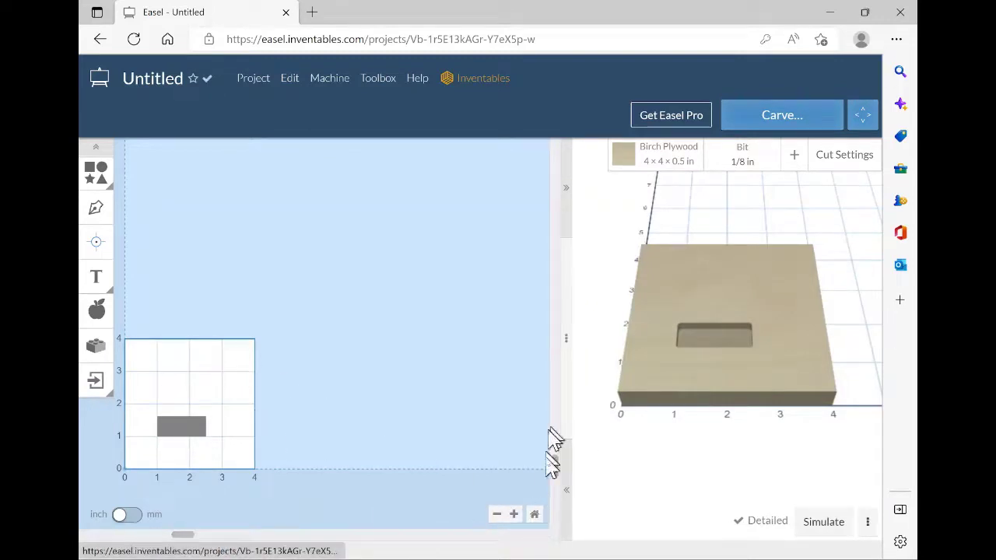
left_click(536, 516)
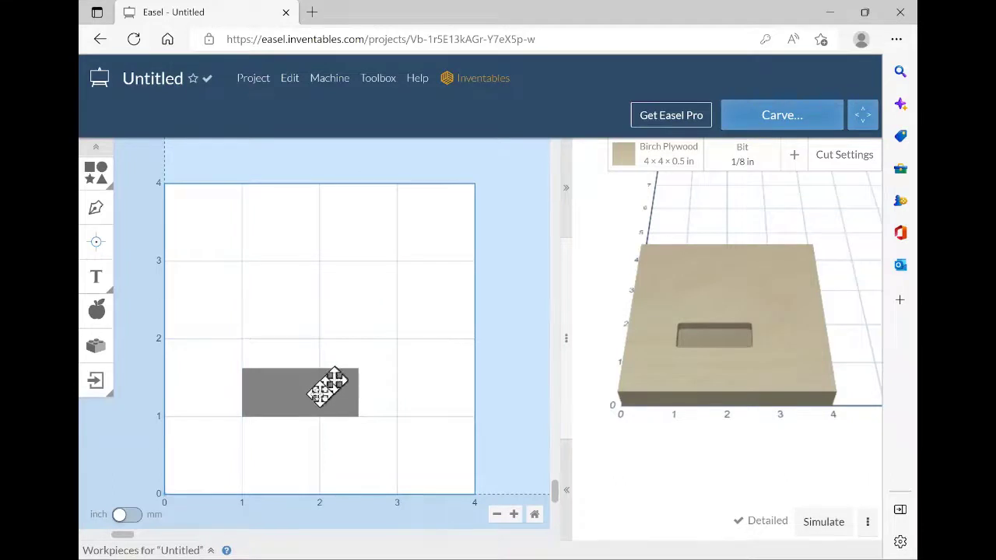
Center the rectangle on the material
left_click(314, 393)
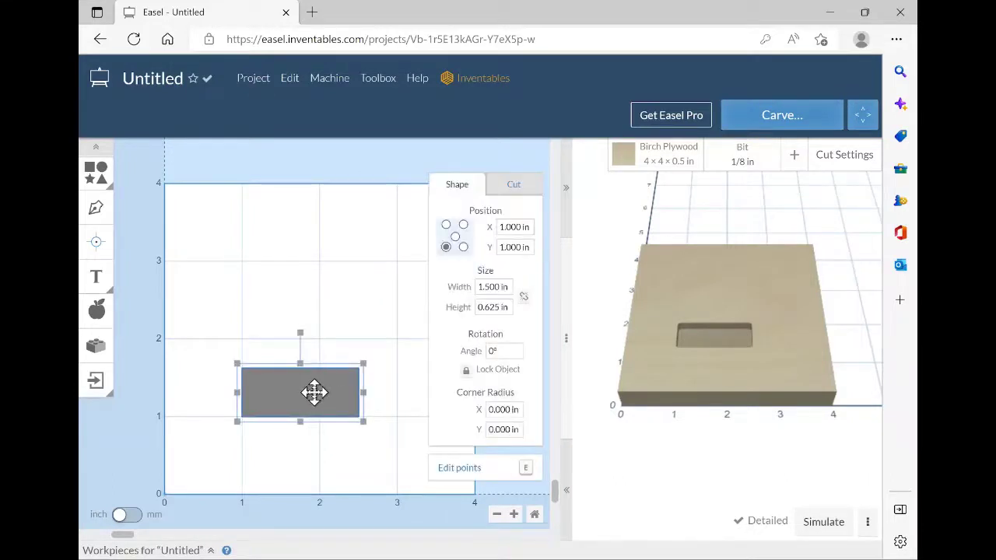
left_click(289, 79)
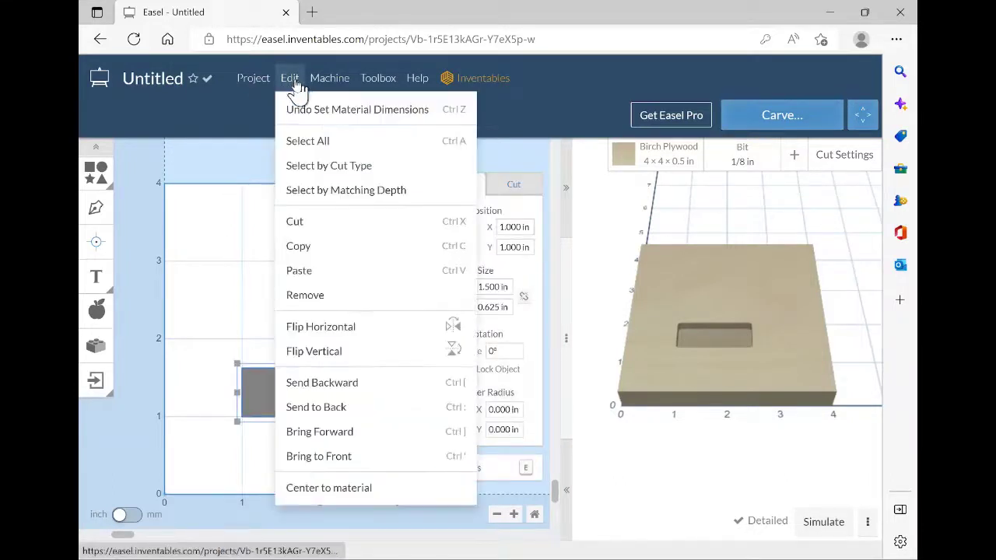
left_click(327, 489)
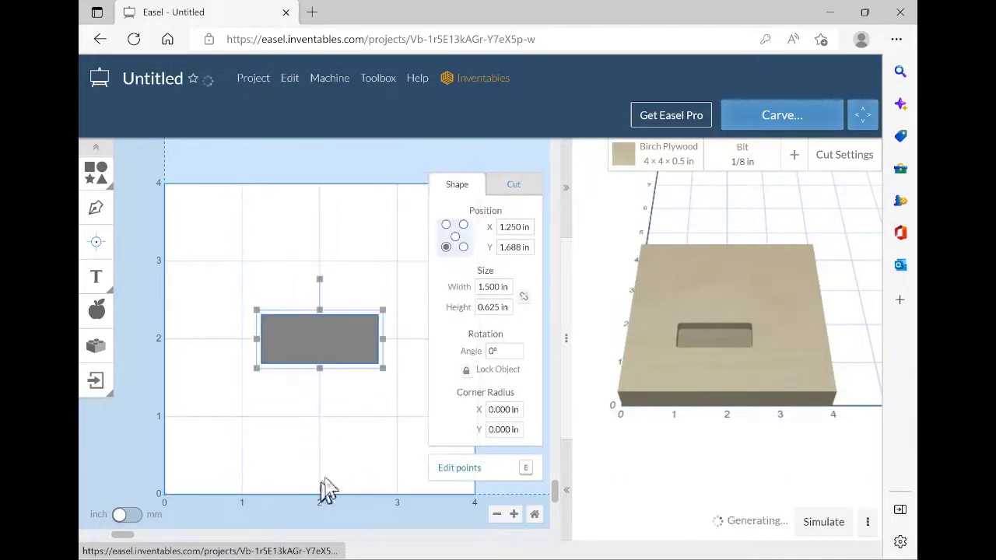
left_click(415, 235)
Round the rectangle's corners with a 1/4 in corner radius
left_click(350, 351)
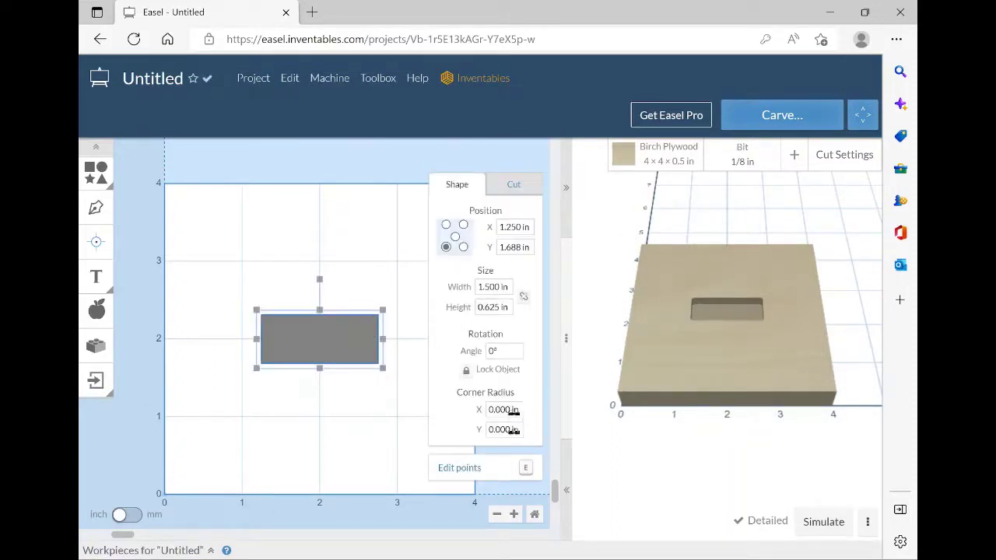
left_click_drag(525, 412, 496, 407)
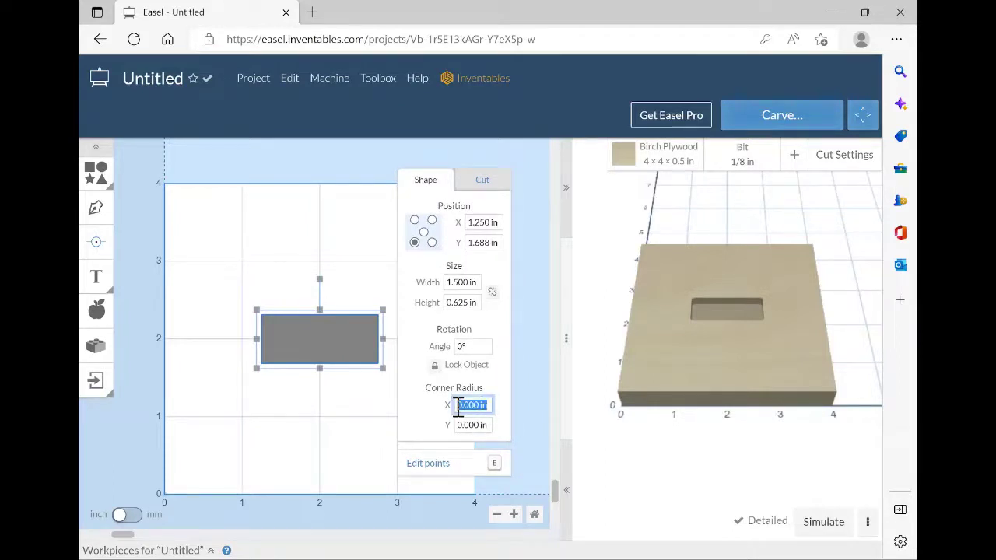
type("1/4")
key("Return")
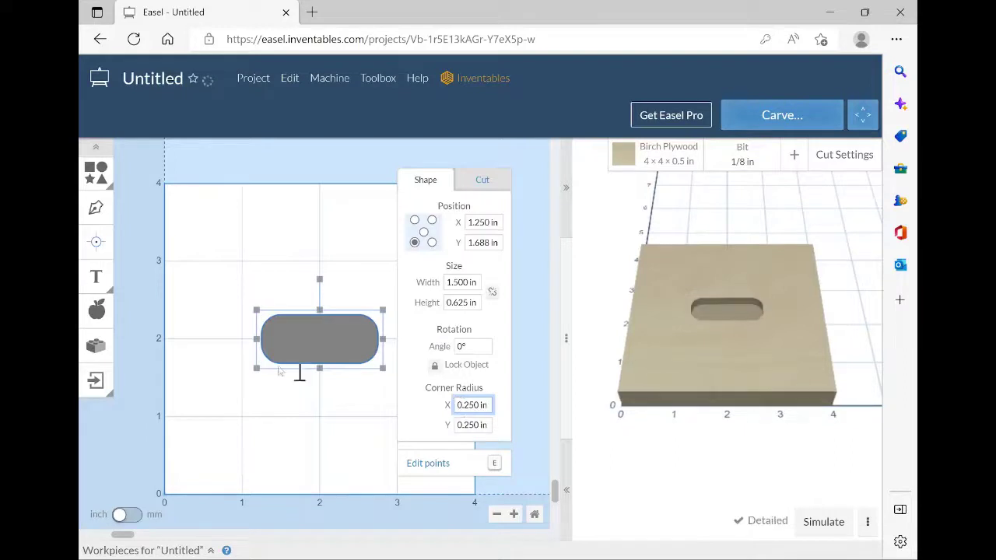
left_click(372, 272)
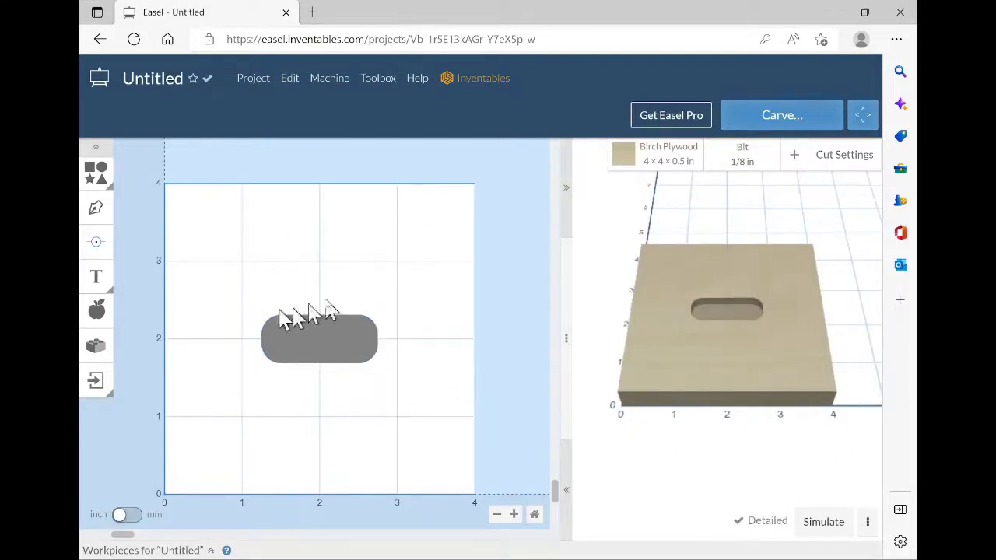
Add a circle, lock its proportions and set its width to 3/4 in
left_click(99, 176)
left_click(166, 175)
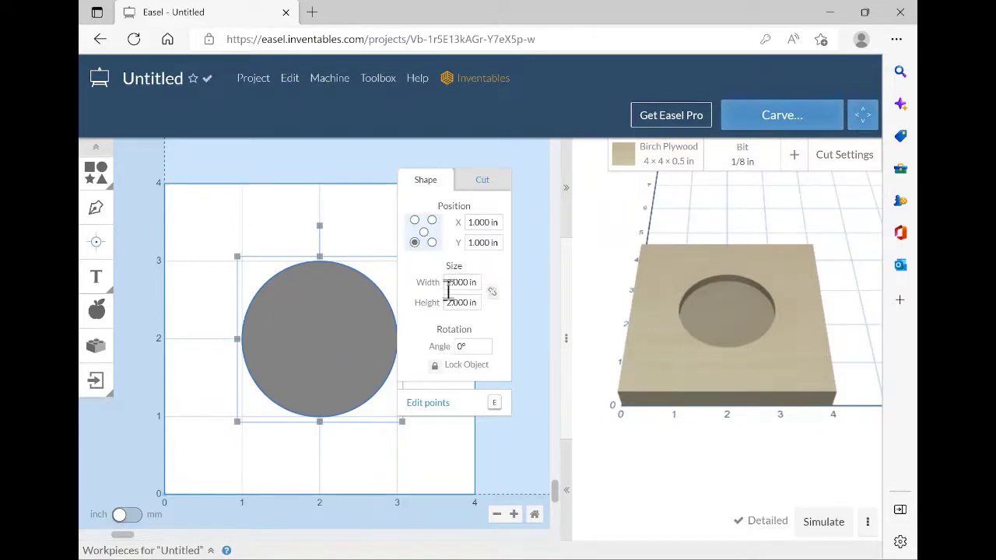
left_click(493, 293)
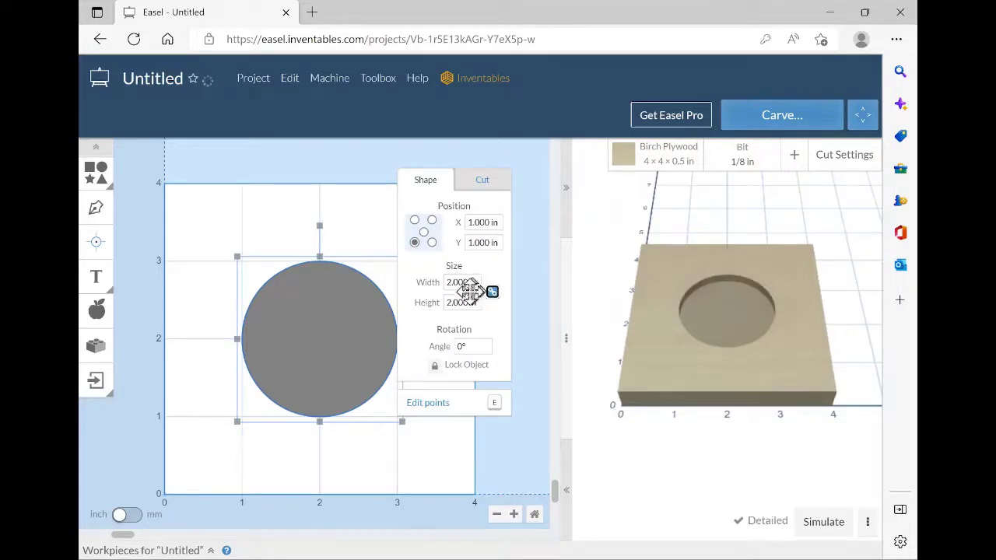
left_click_drag(478, 287, 432, 295)
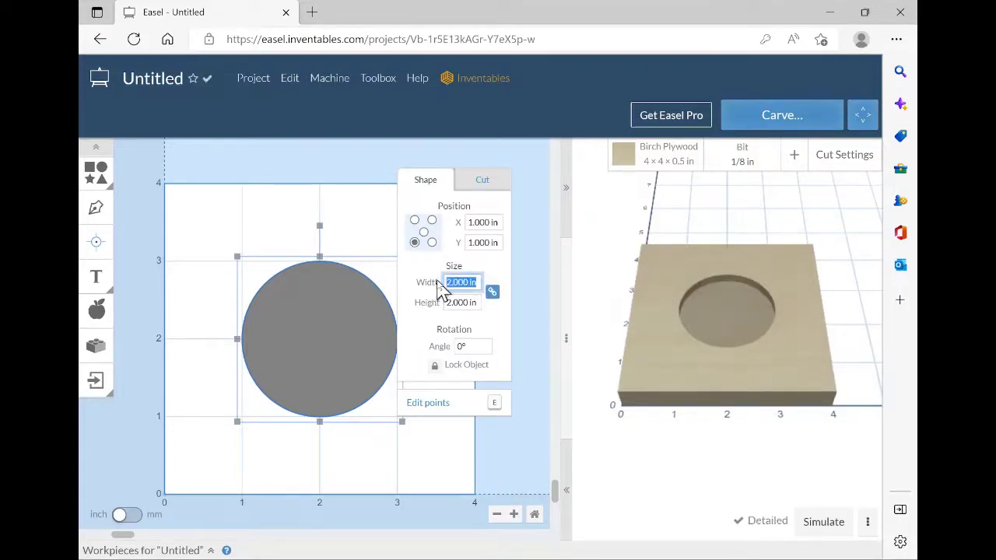
type("3/4")
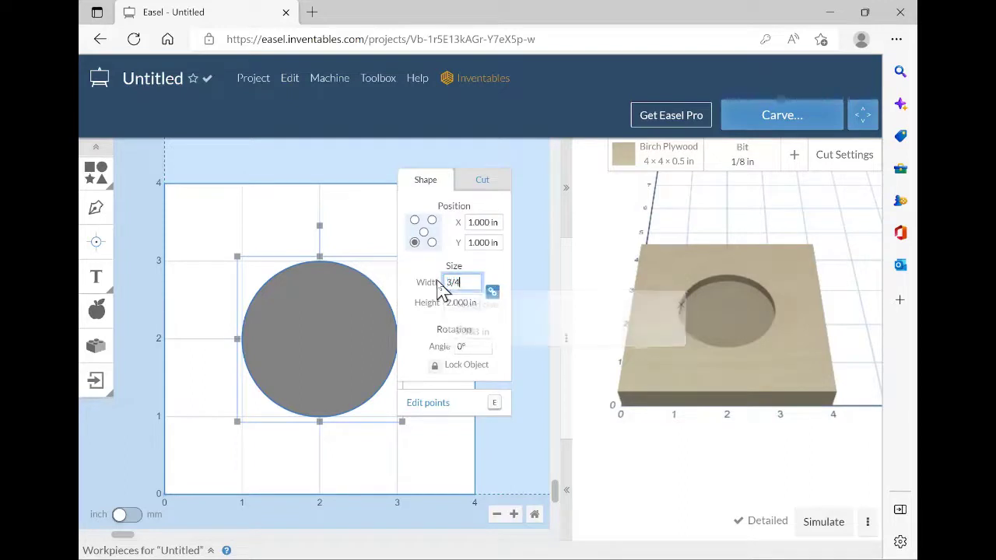
key("Return")
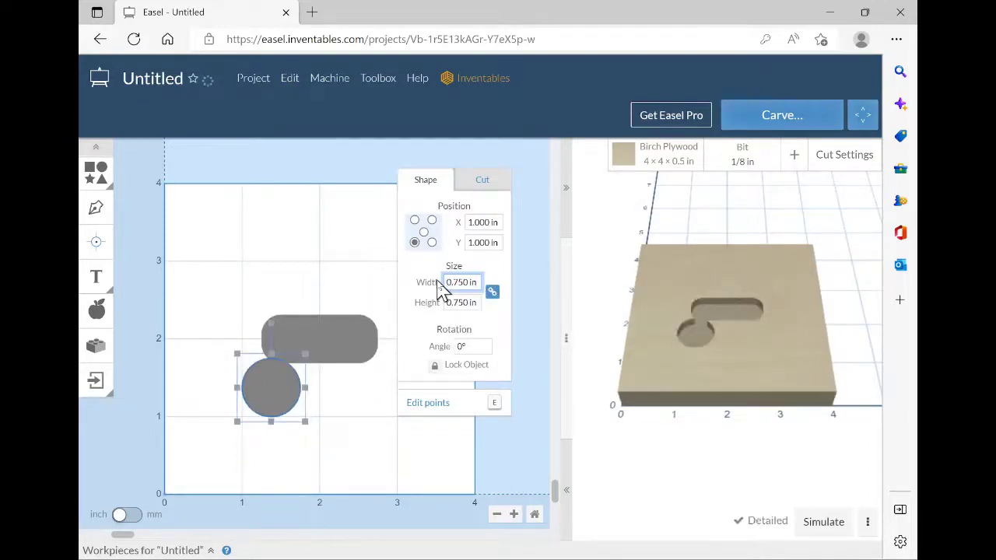
Center the circle on the material so it overlaps the middle of the rounded rectangle
left_click(289, 78)
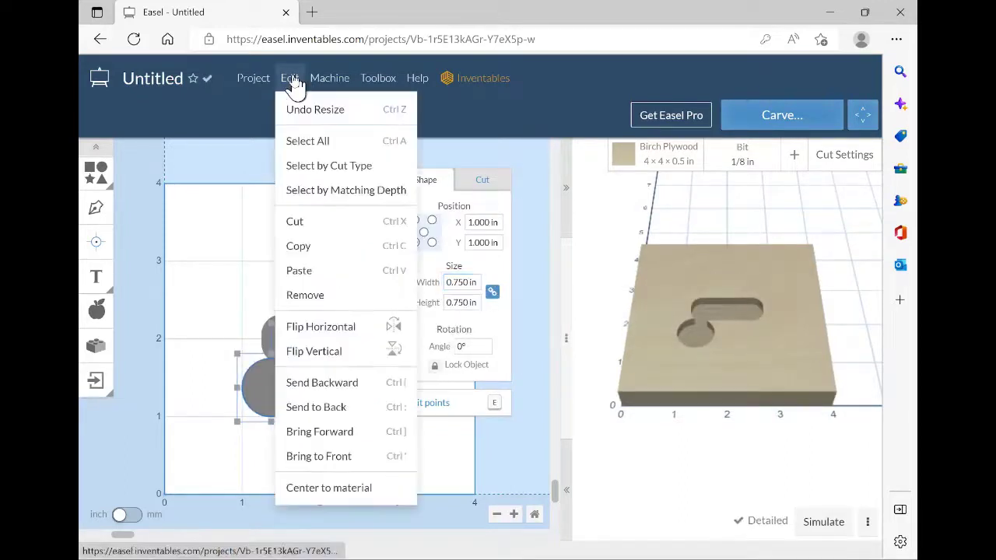
left_click(292, 488)
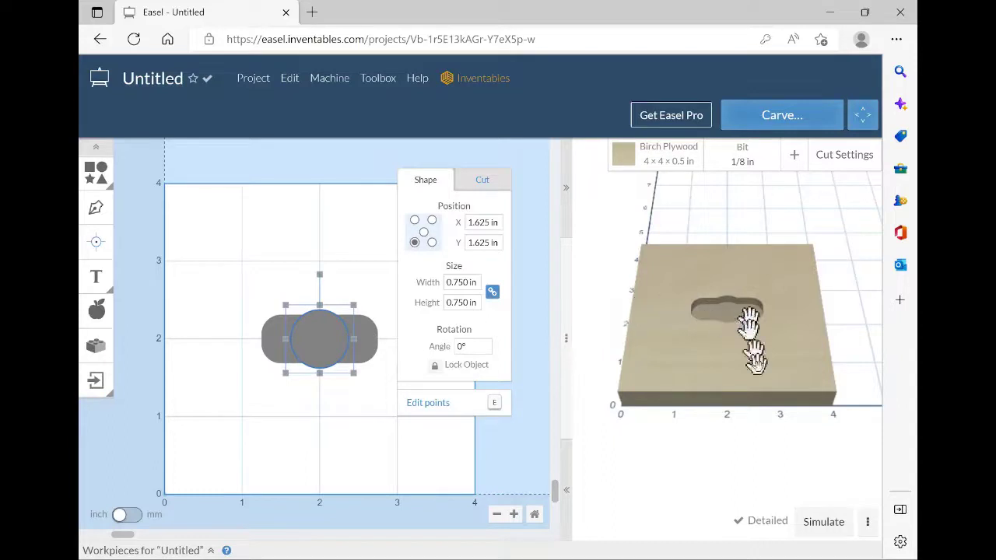
left_click_drag(749, 334, 761, 459)
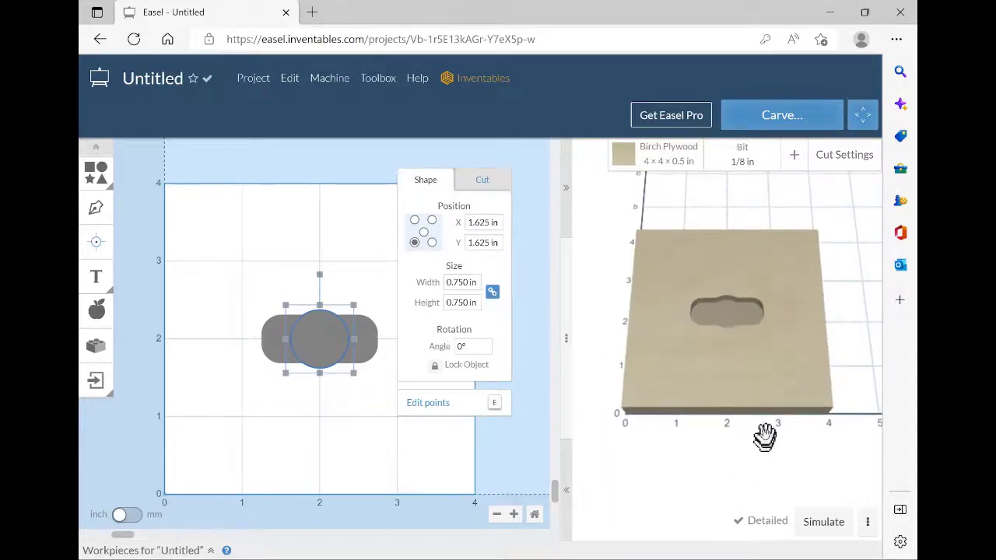
scroll(762, 432, "up", 5)
scroll(755, 425, "down", 5)
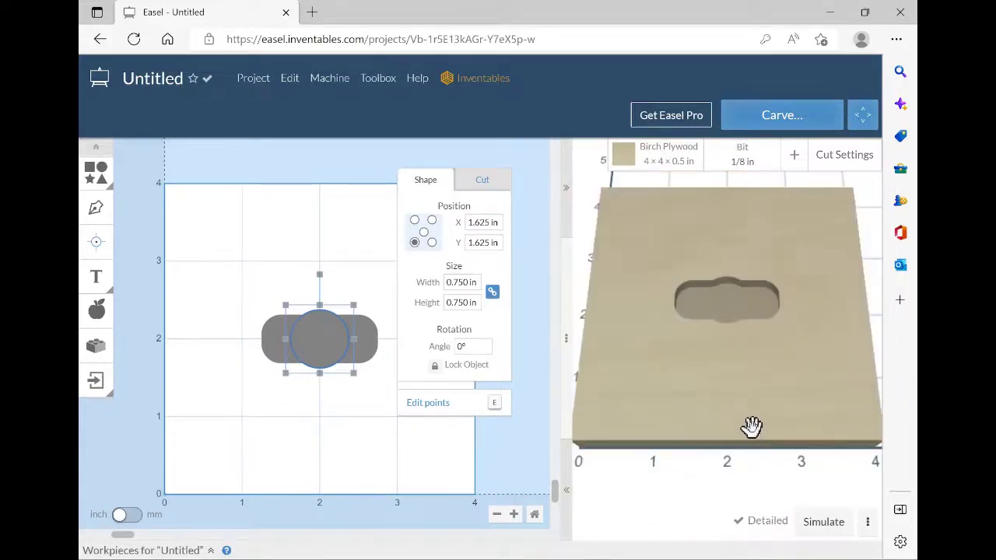
left_click_drag(752, 427, 789, 403)
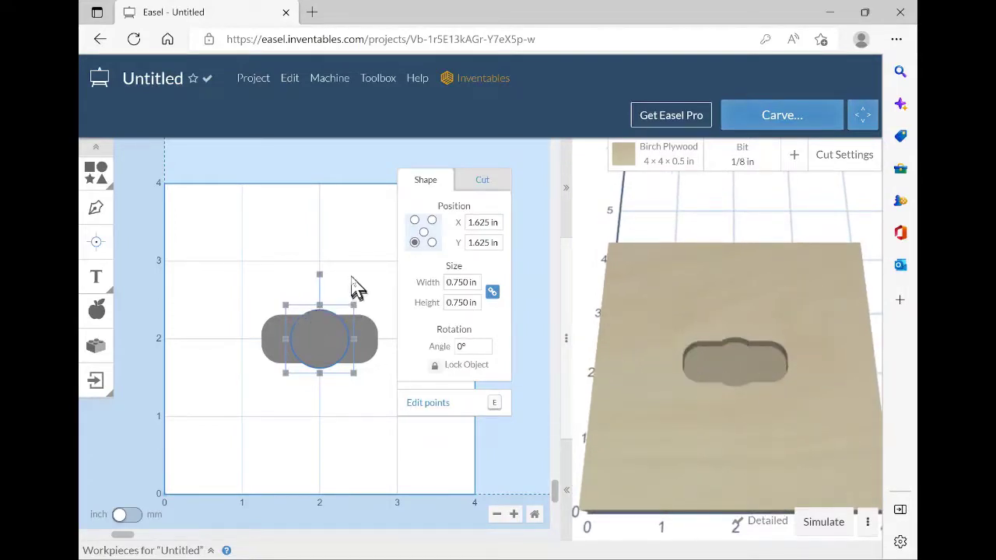
left_click(337, 232)
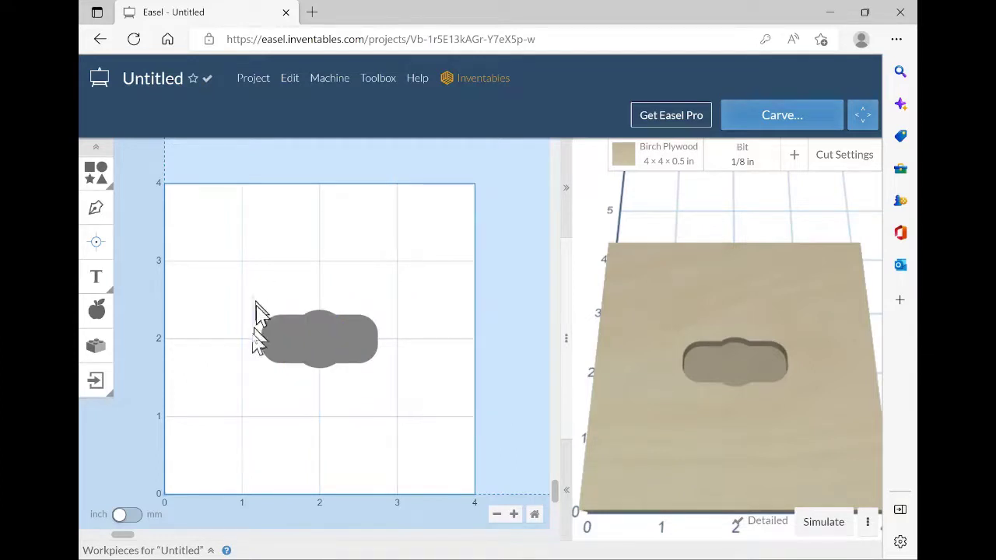
Combine the rounded rectangle and the circle into a single shape
left_click_drag(255, 302, 412, 408)
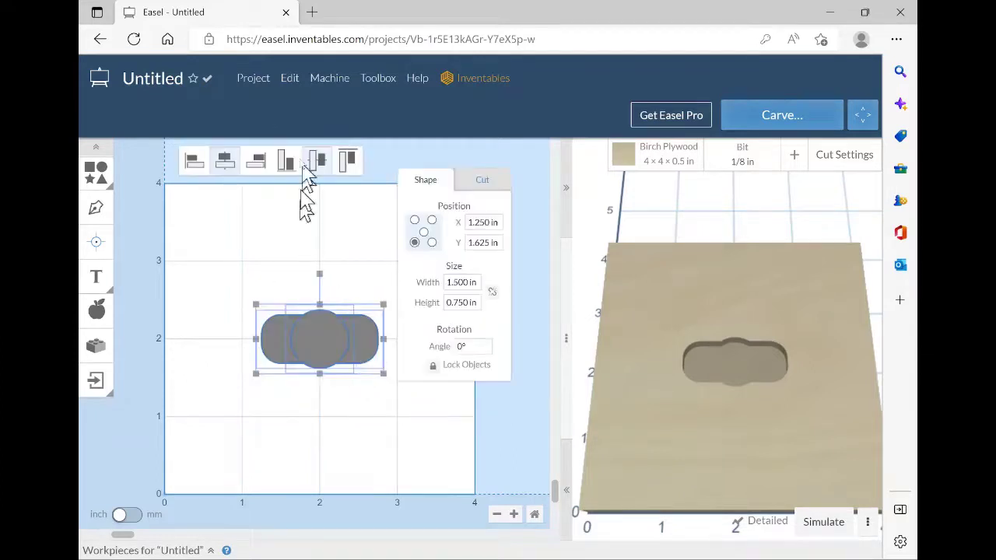
left_click(290, 81)
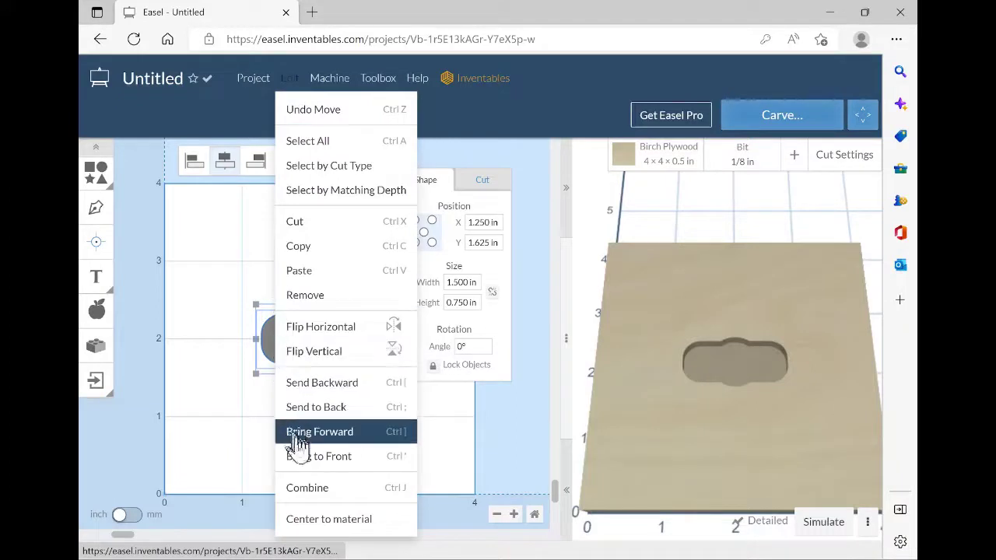
left_click(314, 487)
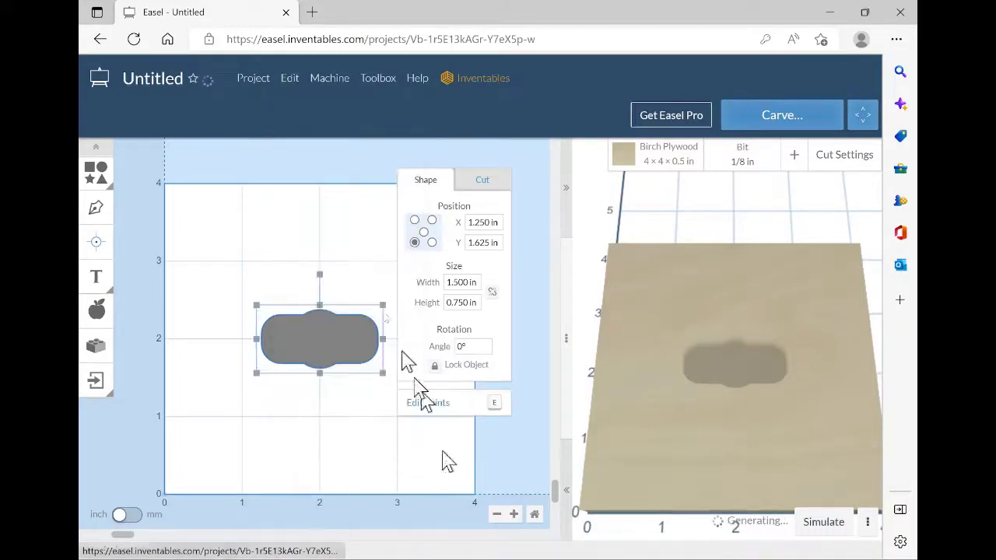
left_click(361, 210)
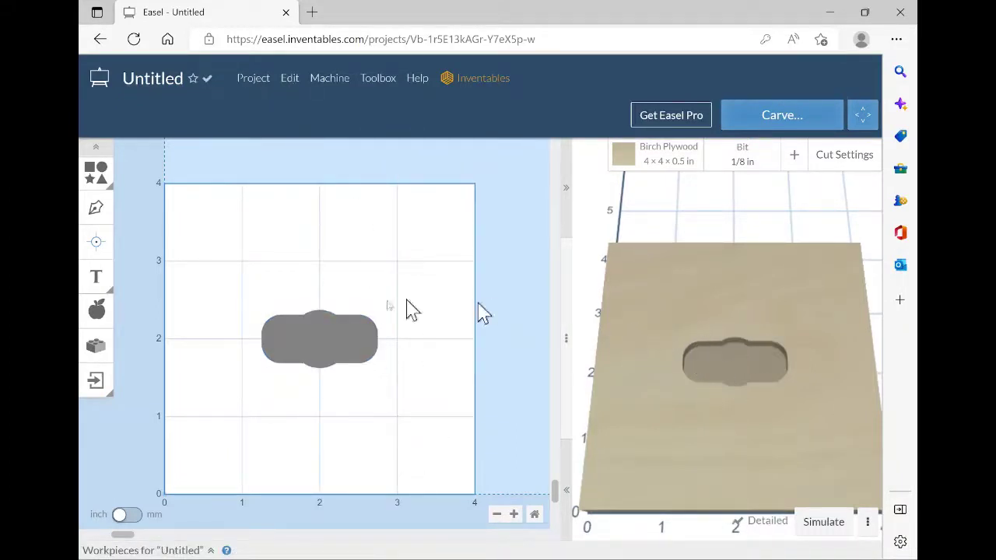
left_click(305, 334)
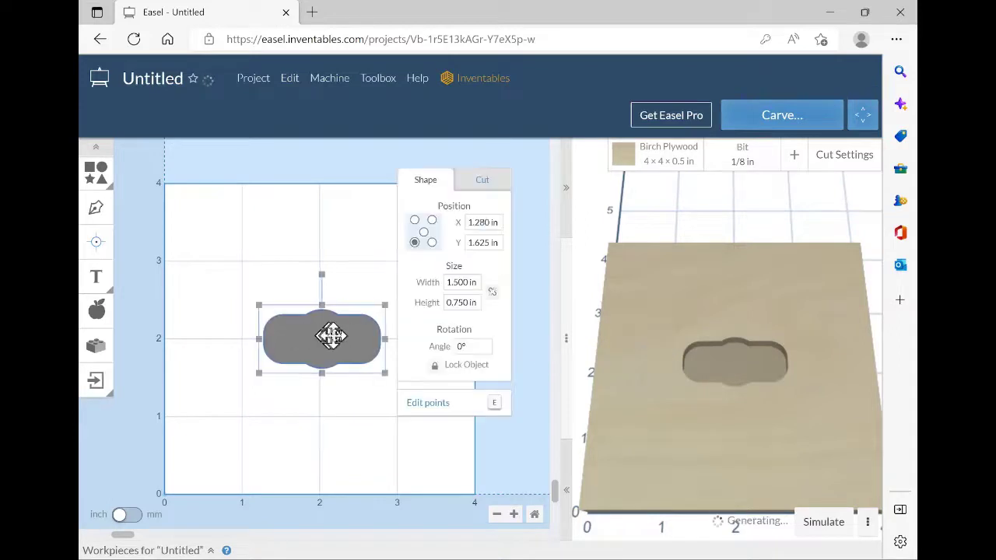
left_click(299, 289)
left_click(305, 342)
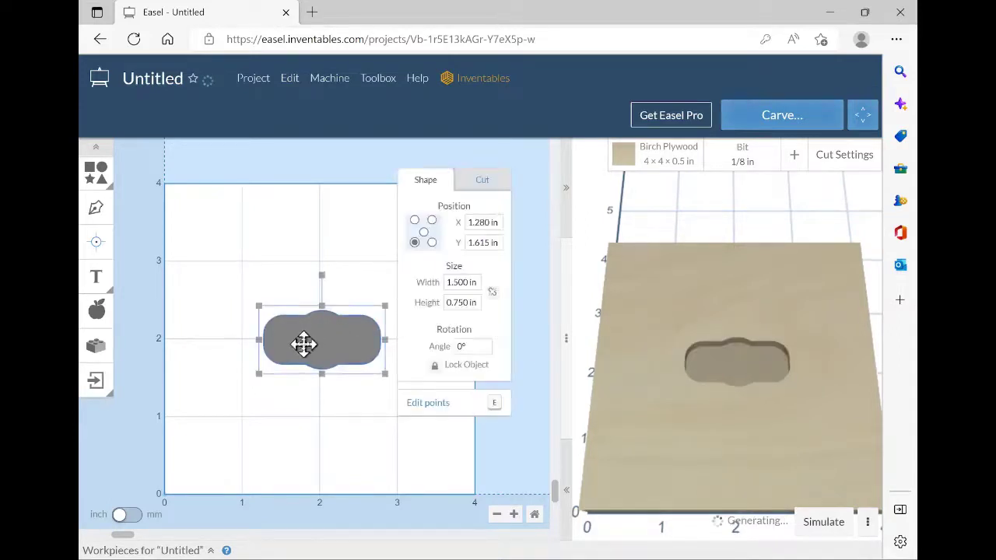
left_click(312, 248)
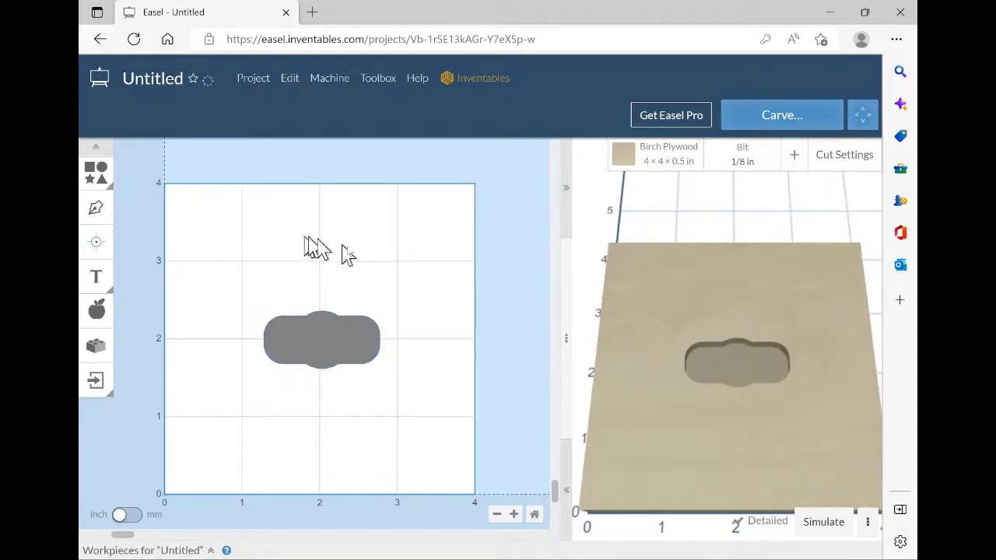
Center the combined shape on the material
left_click(320, 332)
left_click(290, 79)
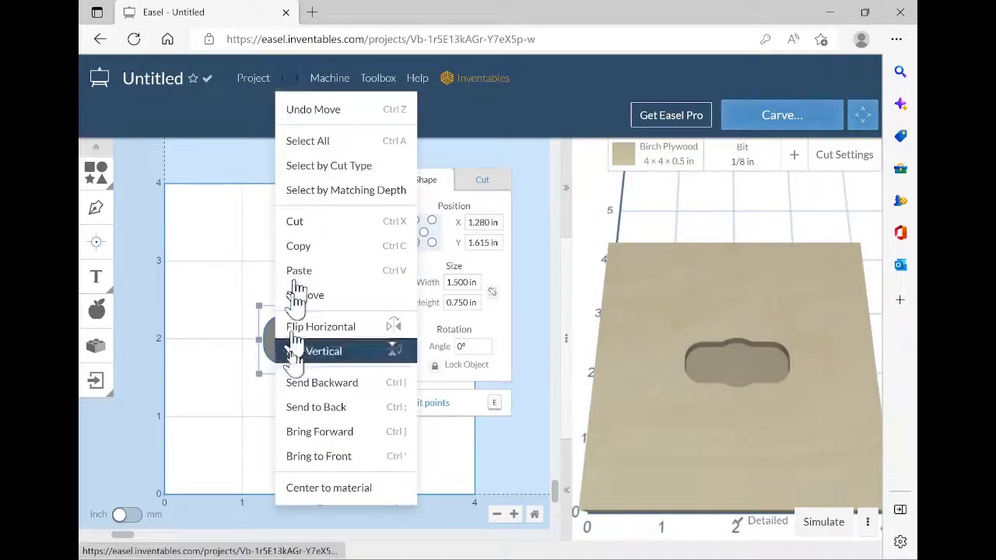
left_click(327, 489)
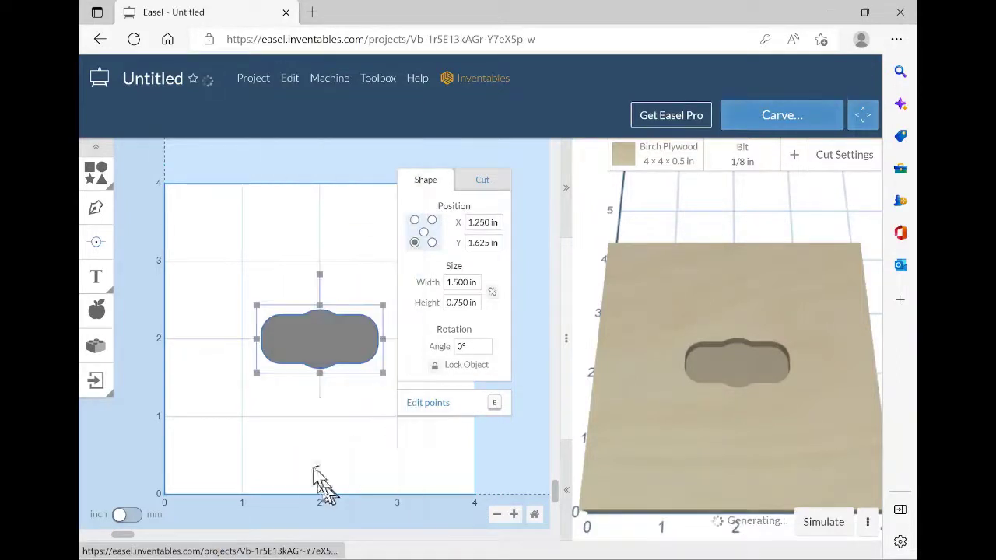
left_click(347, 215)
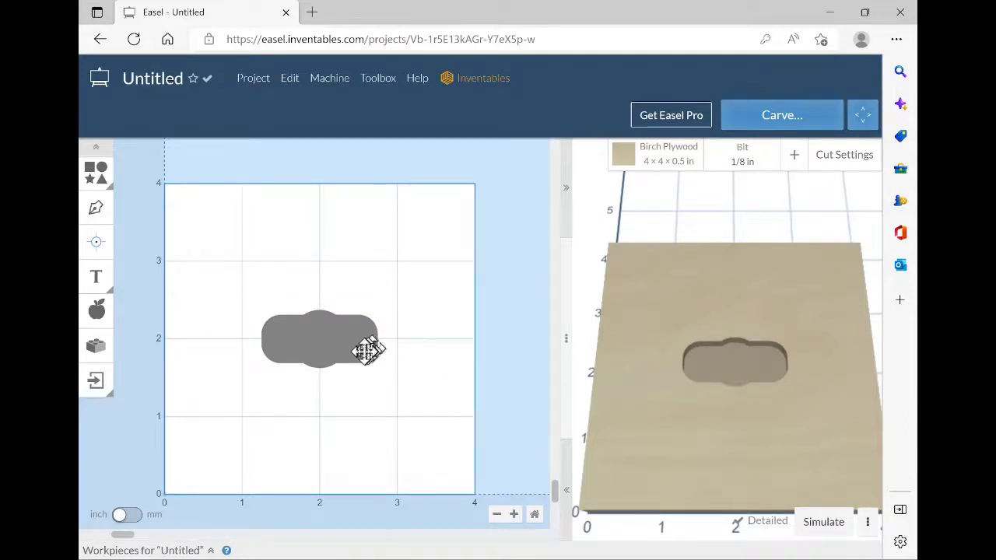
Duplicate the combined shape by copying and pasting it
left_click(369, 347)
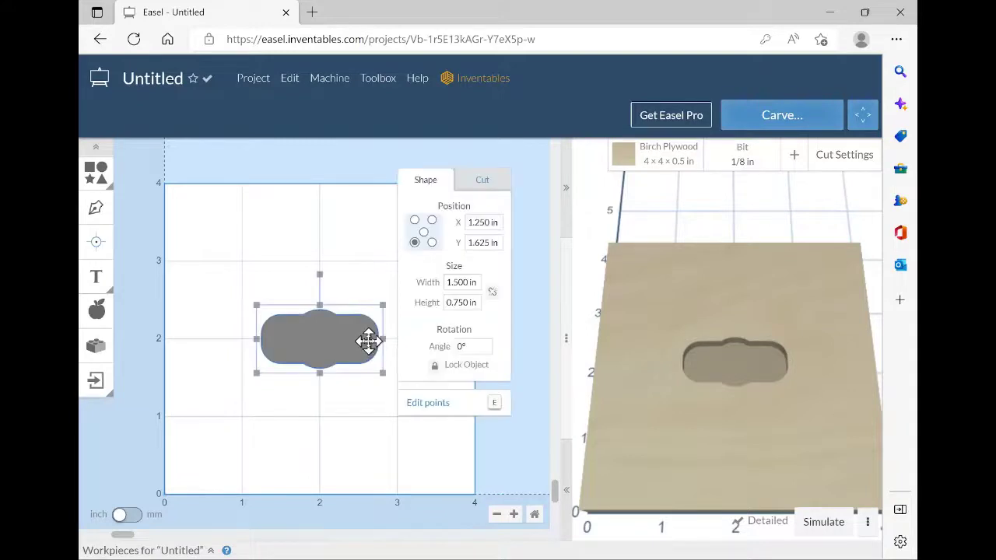
left_click(296, 78)
left_click(292, 244)
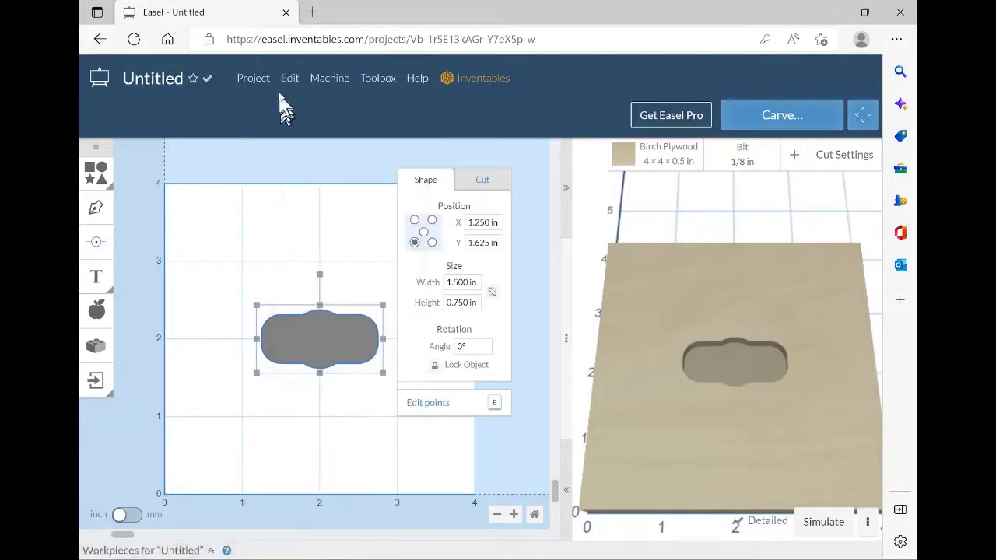
left_click(288, 79)
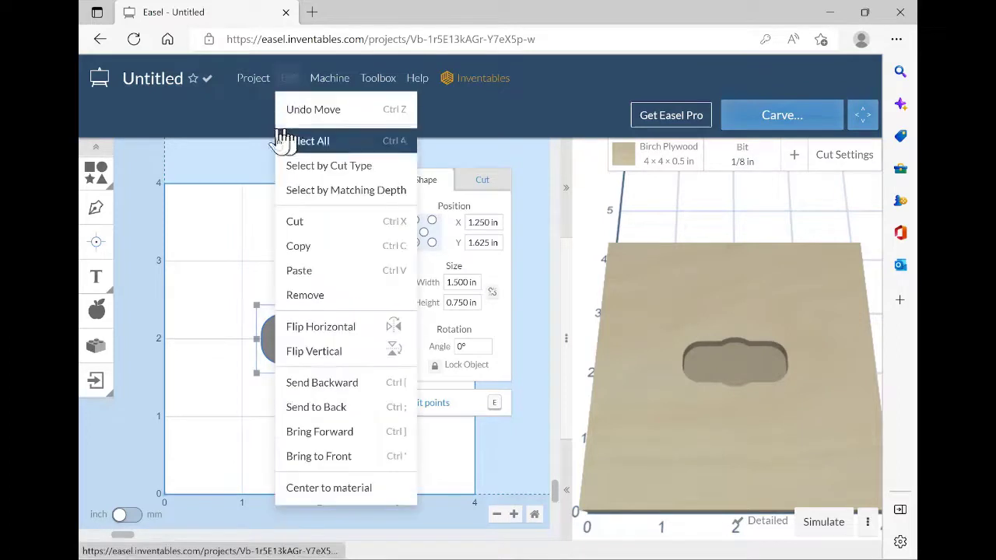
left_click(299, 272)
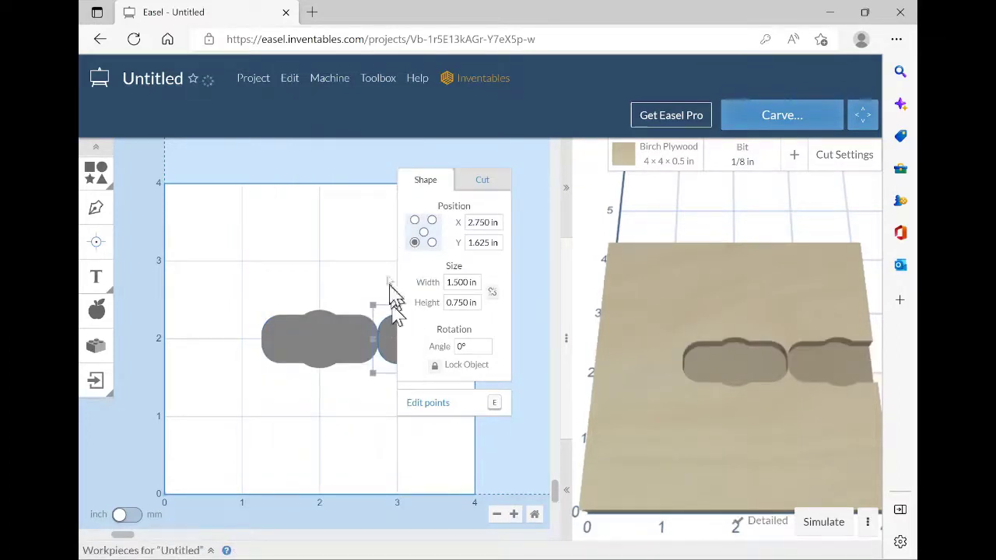
left_click_drag(396, 312, 342, 200)
left_click(406, 410)
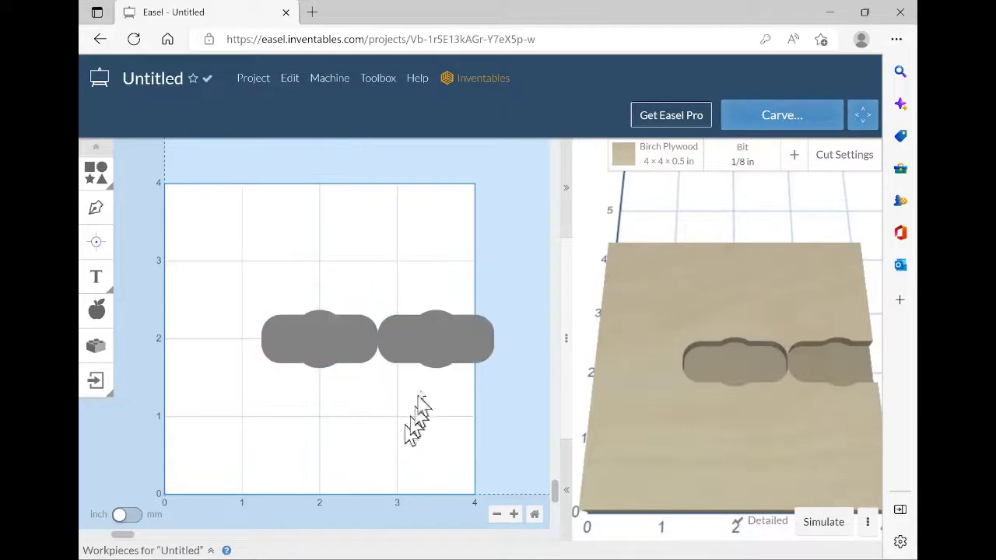
Move the copied shape above the original, to about X 1.71 in and Y 3.03 in
left_click(439, 355)
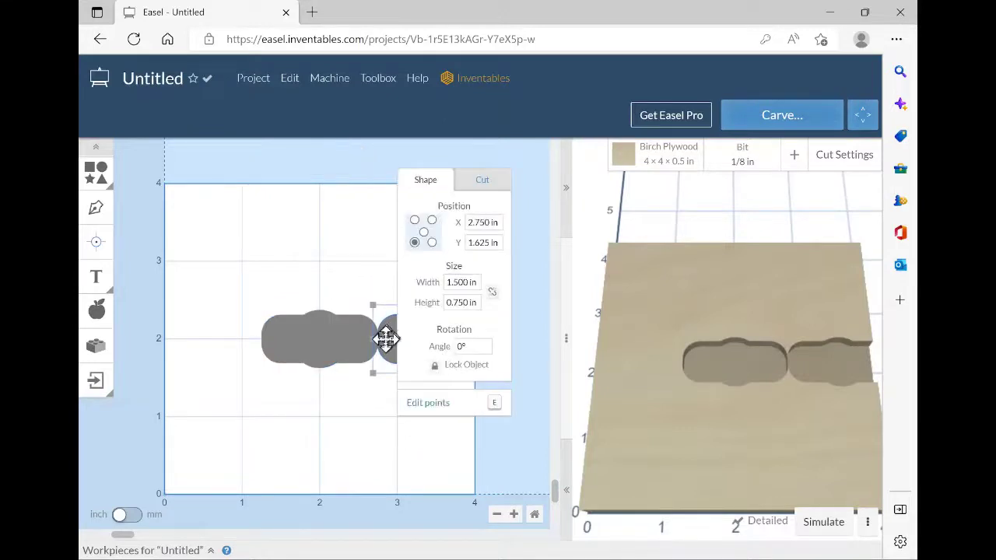
left_click_drag(386, 339, 307, 230)
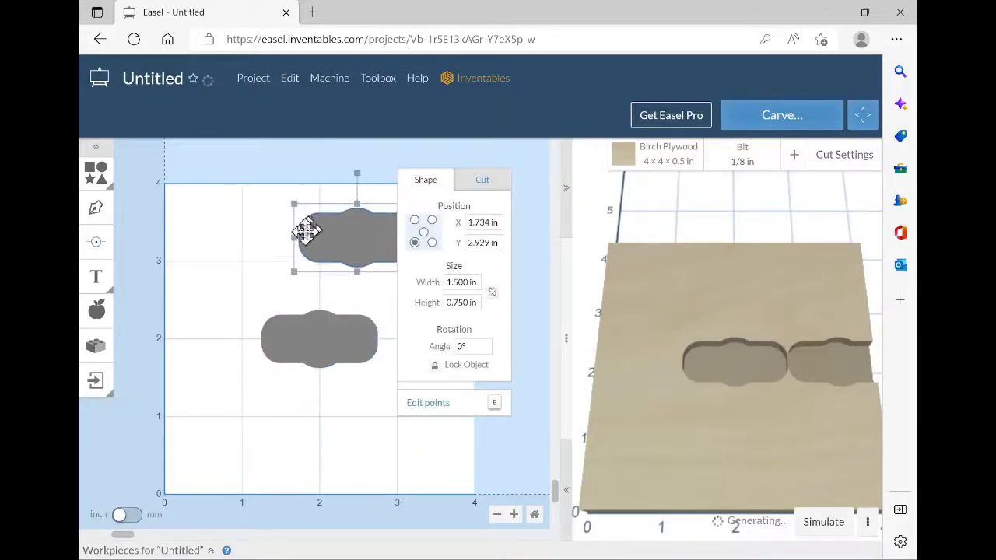
left_click(379, 454)
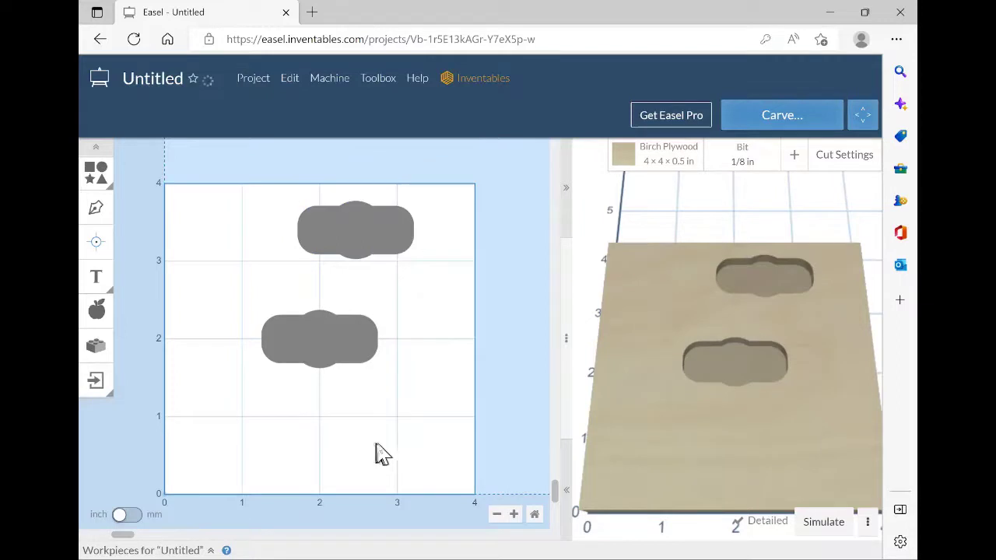
Set the copied shape's cut depth to the full 0.5 in and its cut path to Cut outside shape path
left_click(396, 217)
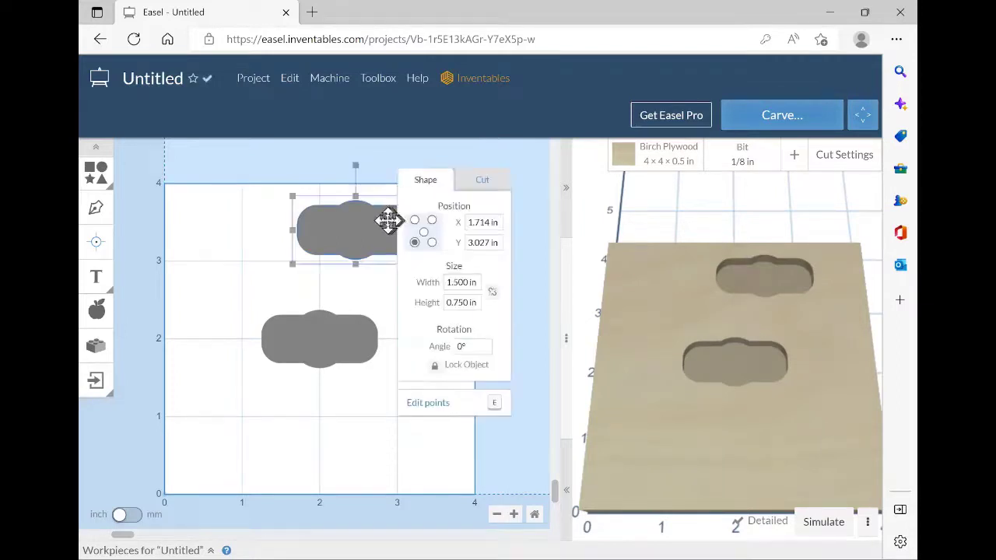
left_click(485, 183)
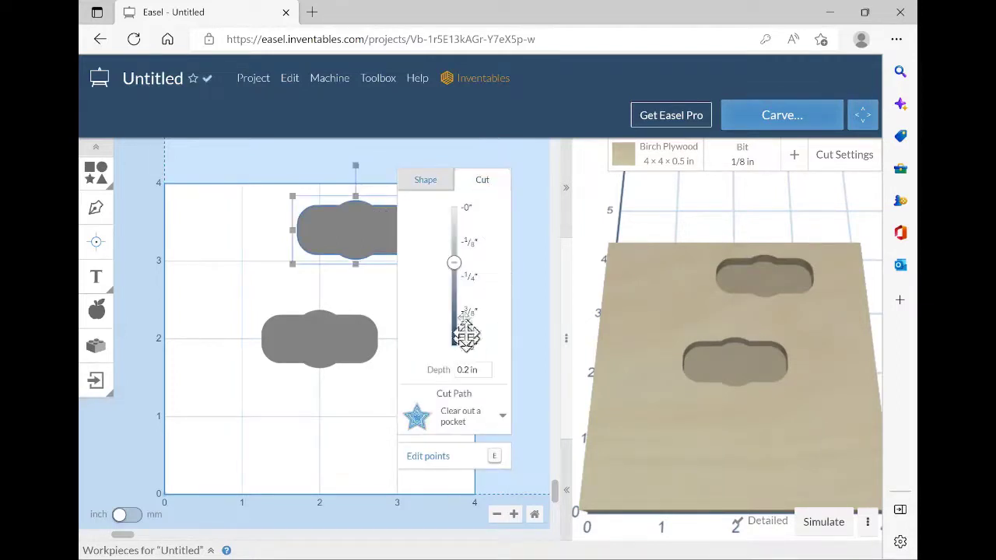
left_click_drag(454, 263, 460, 352)
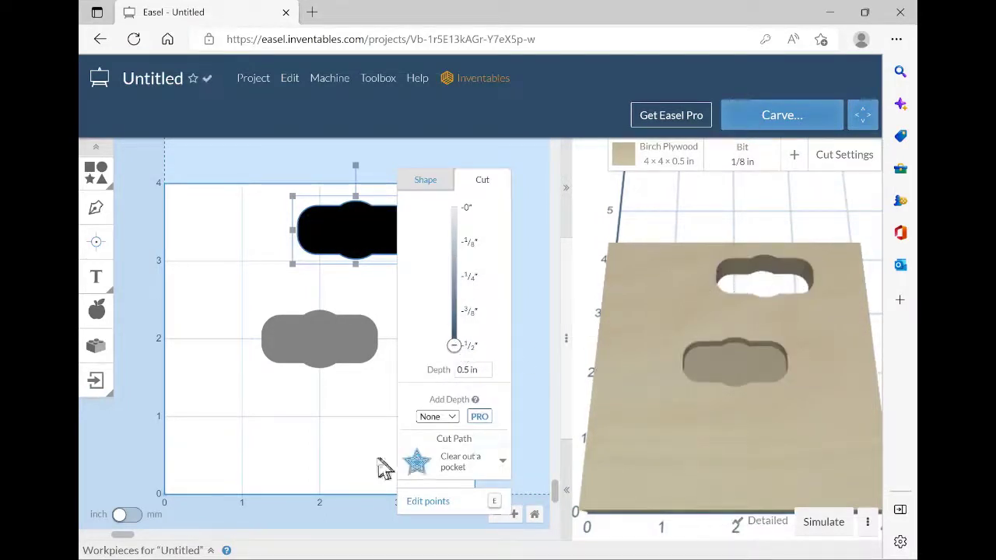
left_click(487, 463)
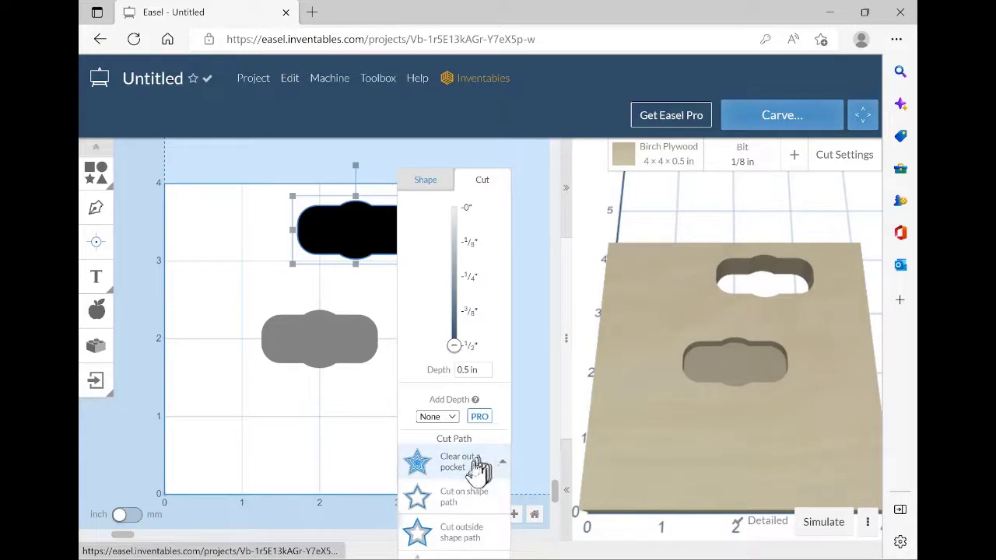
left_click(481, 536)
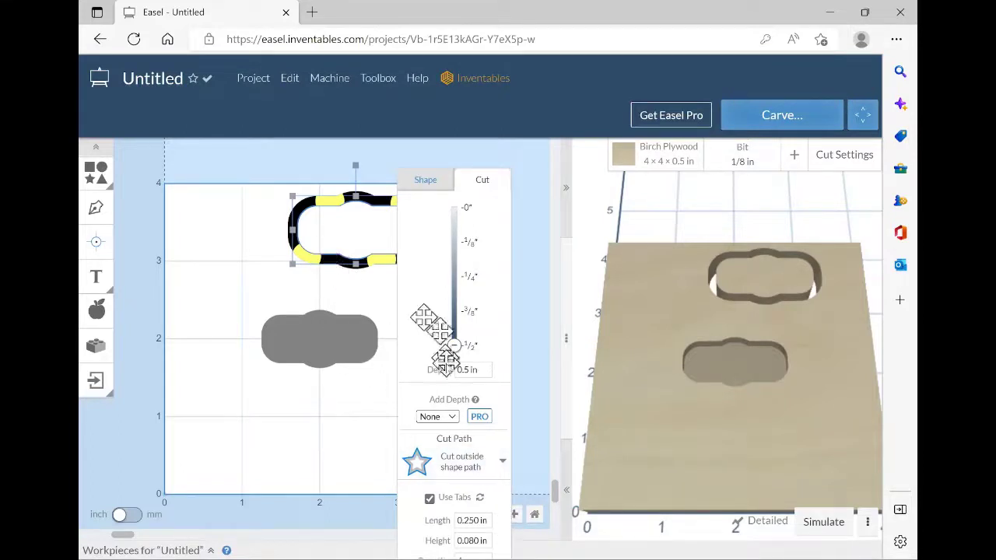
Set the number of holding tabs on the copied outline to 2
left_click_drag(428, 180, 432, 158)
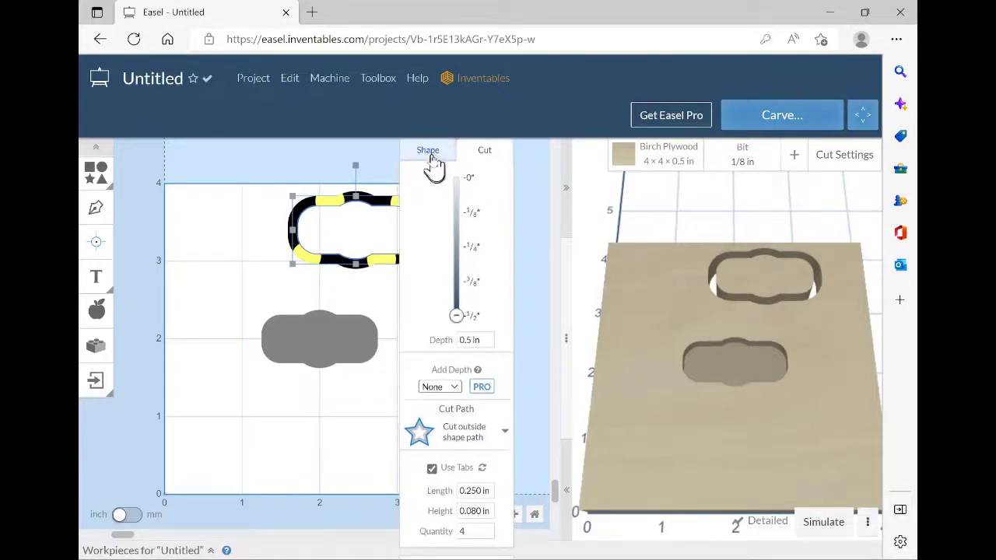
left_click(433, 158)
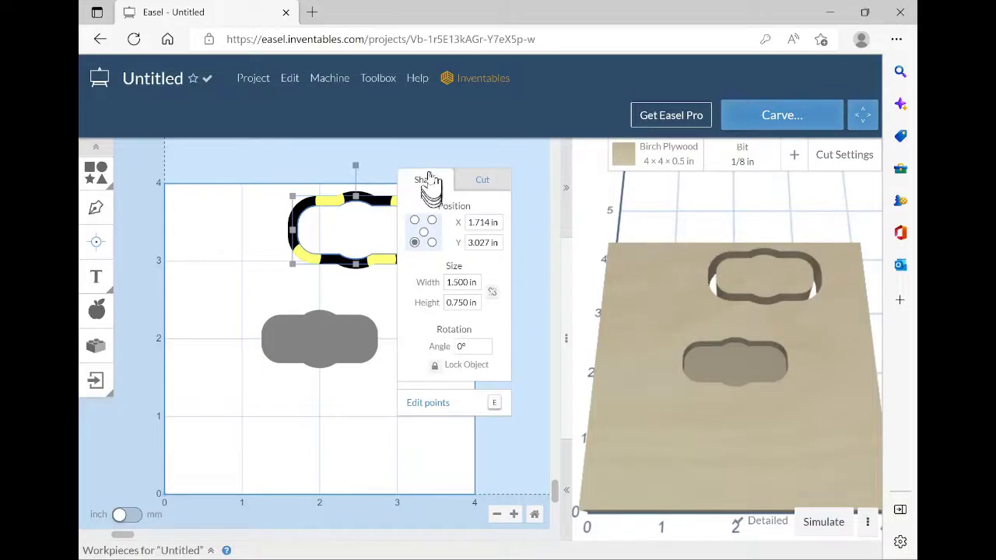
left_click_drag(427, 178, 426, 150)
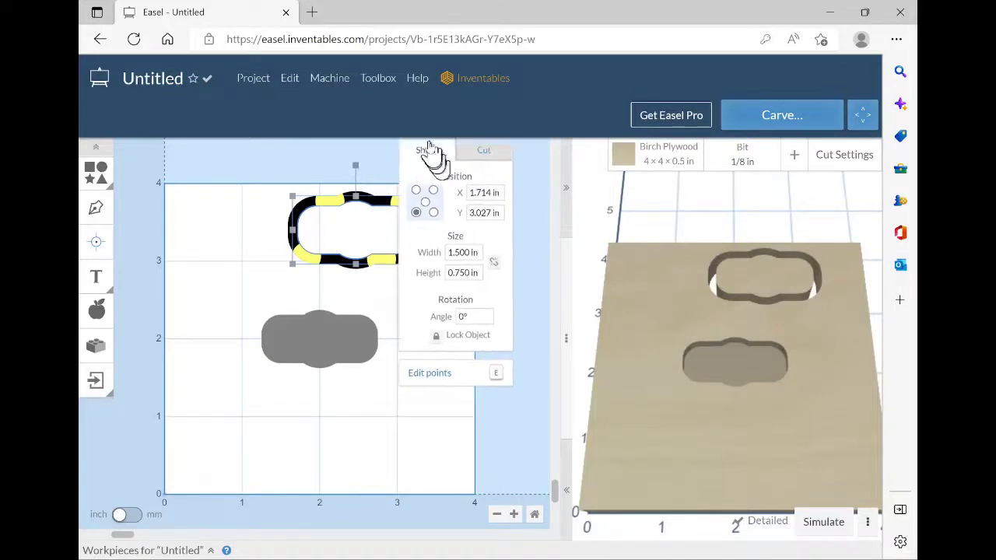
left_click(476, 152)
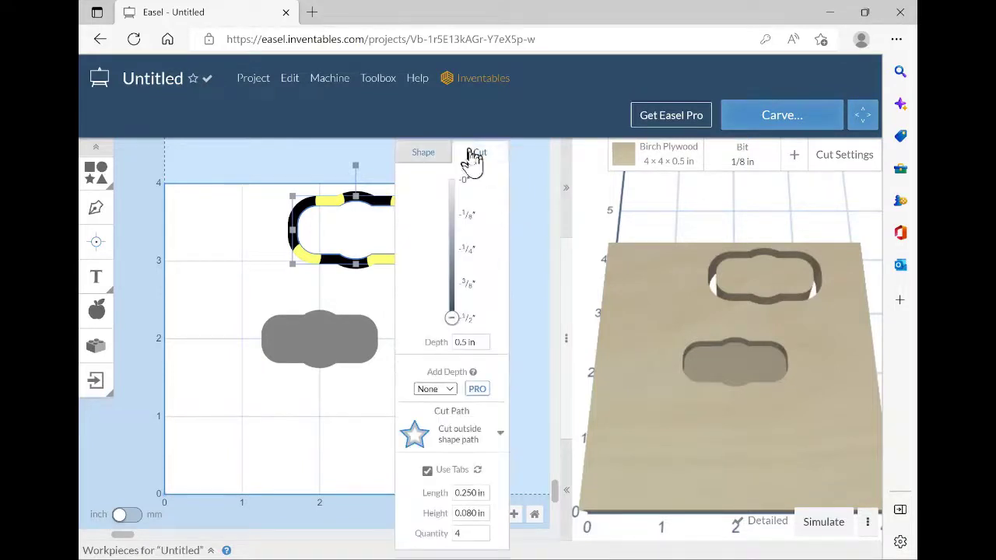
left_click(482, 537)
left_click(482, 537)
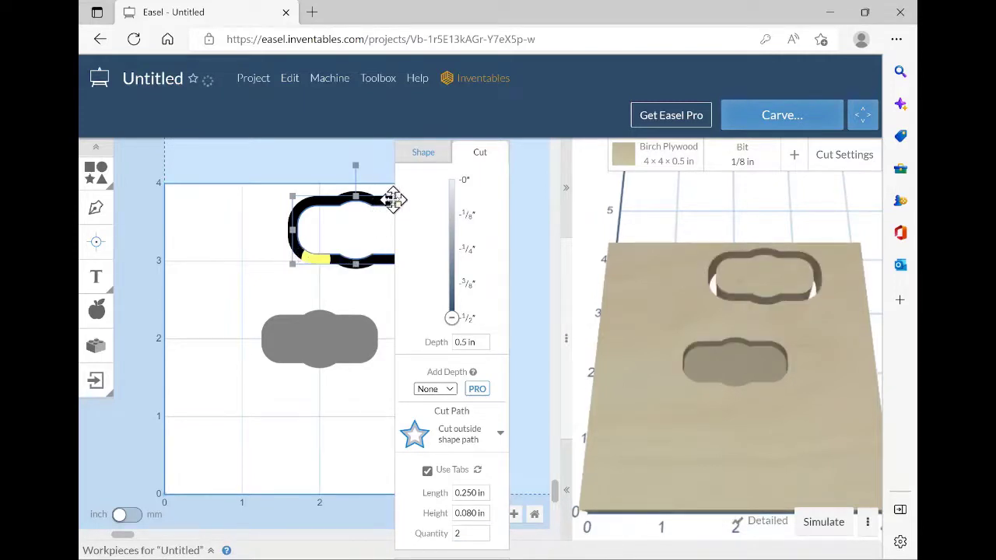
Slide the outline's upper tab slightly left along the path and nudge the outline to about X 1.744 in
left_click_drag(393, 200, 387, 200)
left_click(389, 295)
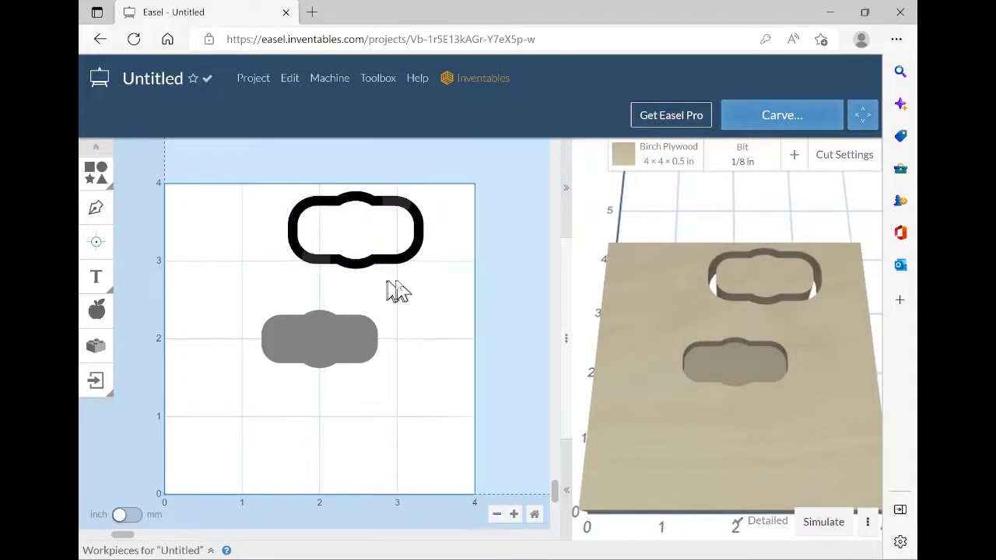
left_click(385, 260)
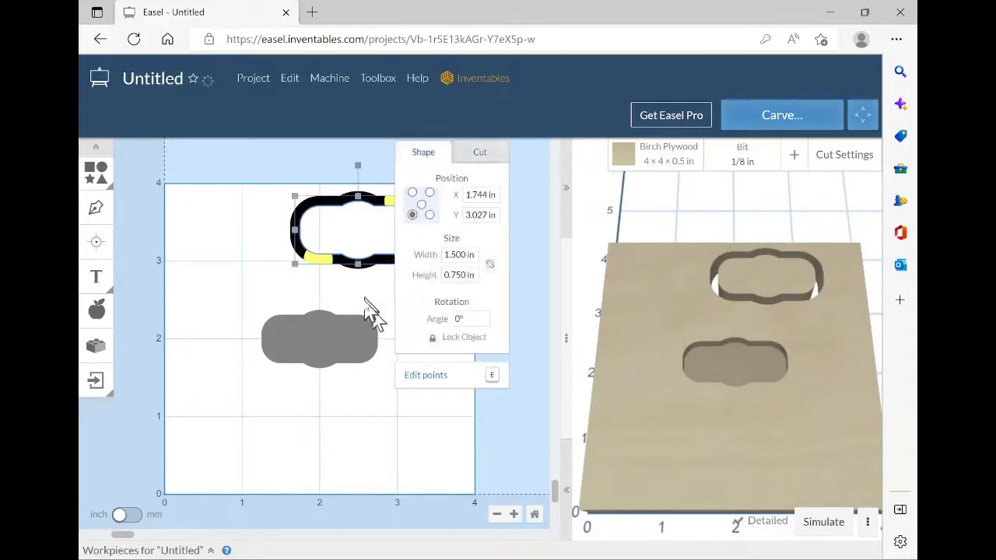
left_click_drag(440, 155, 463, 188)
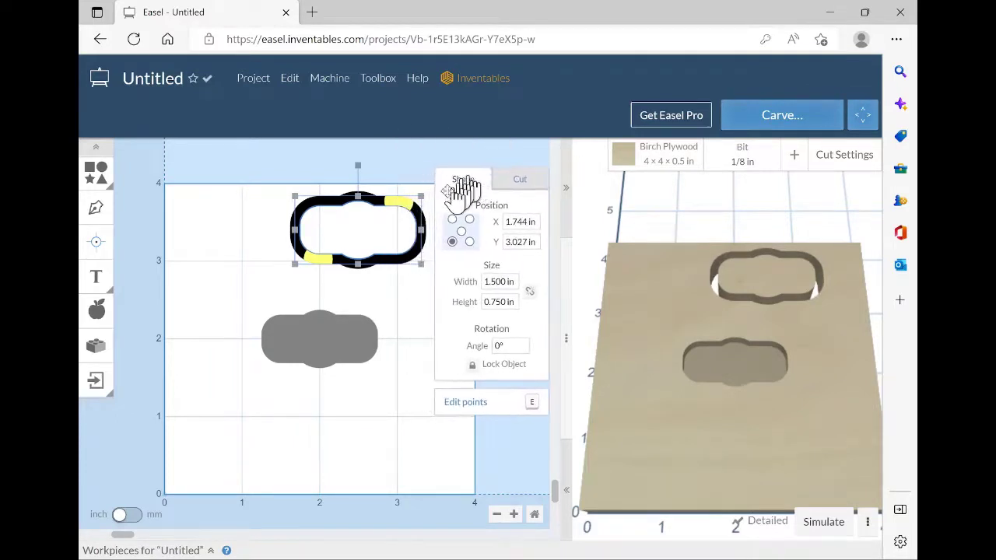
left_click(417, 367)
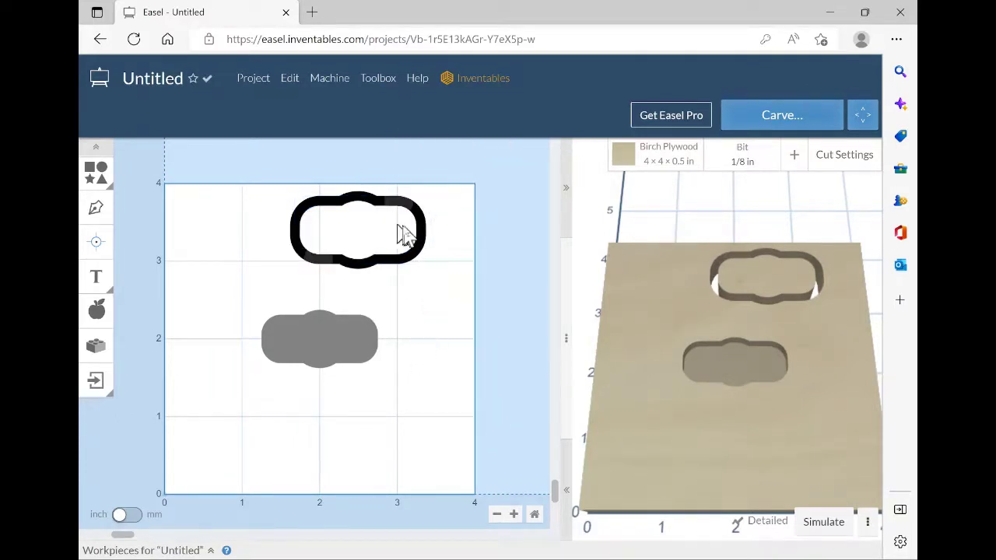
left_click(420, 215)
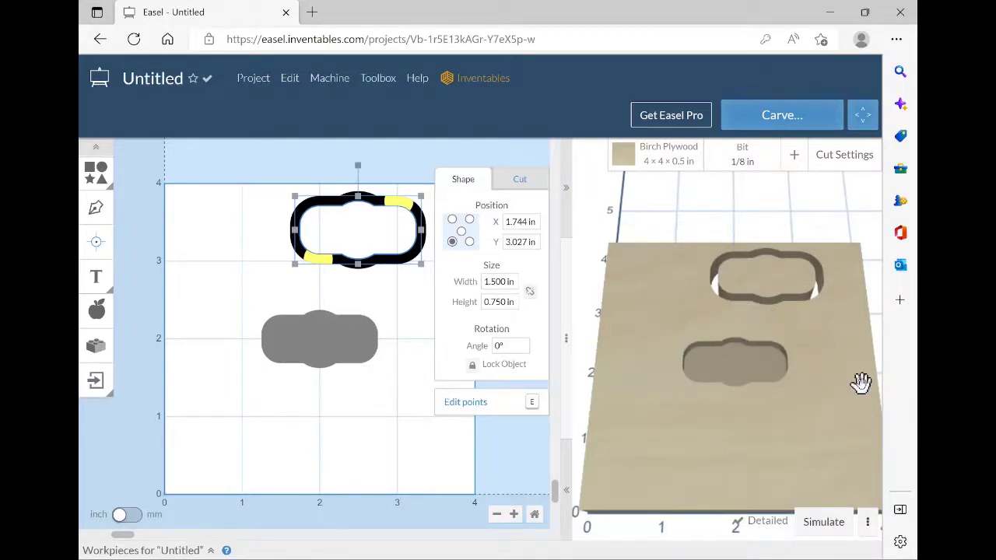
Add a circle with locked proportions and a 3/4 in width, and place it at about X 1.19 in, Y 1.19 in
left_click(101, 171)
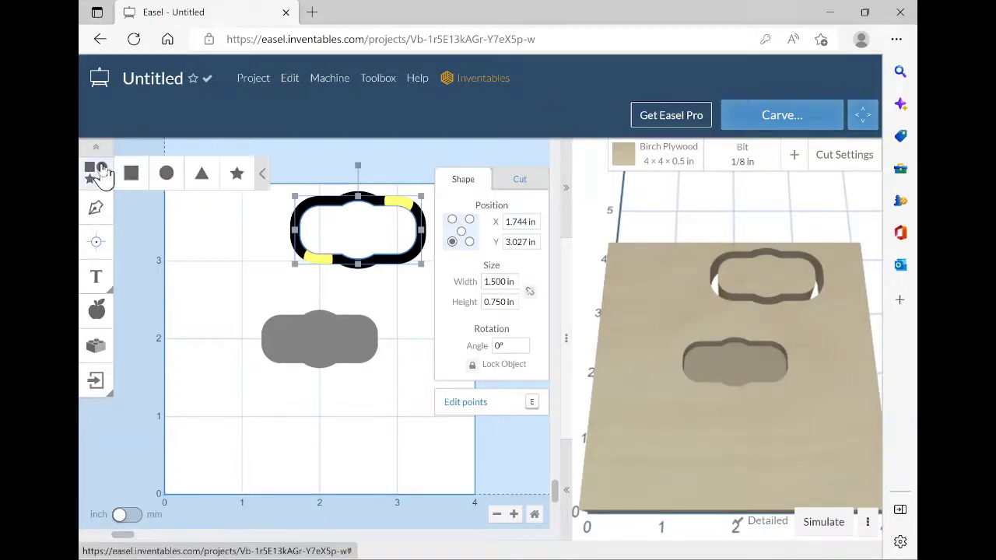
left_click(163, 173)
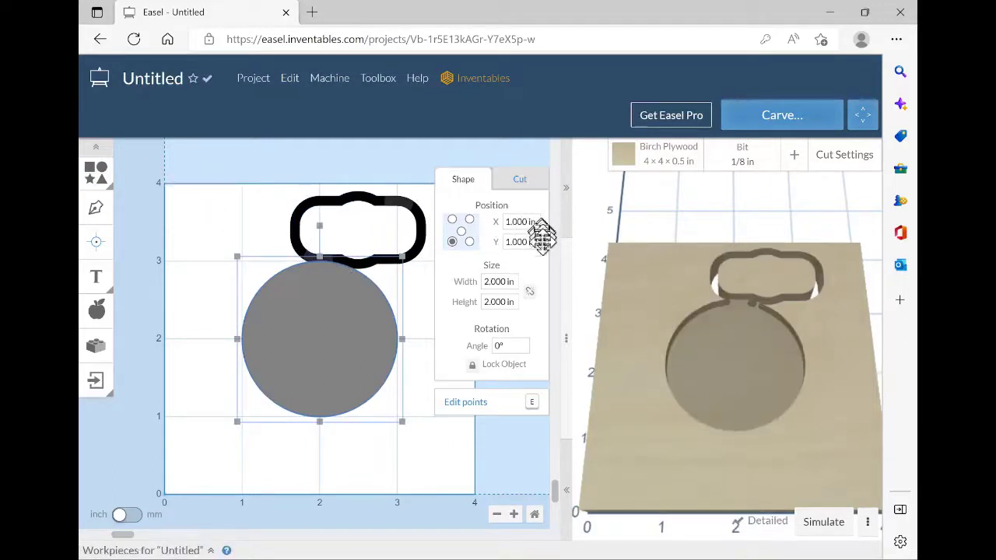
left_click(531, 291)
left_click_drag(515, 283, 481, 281)
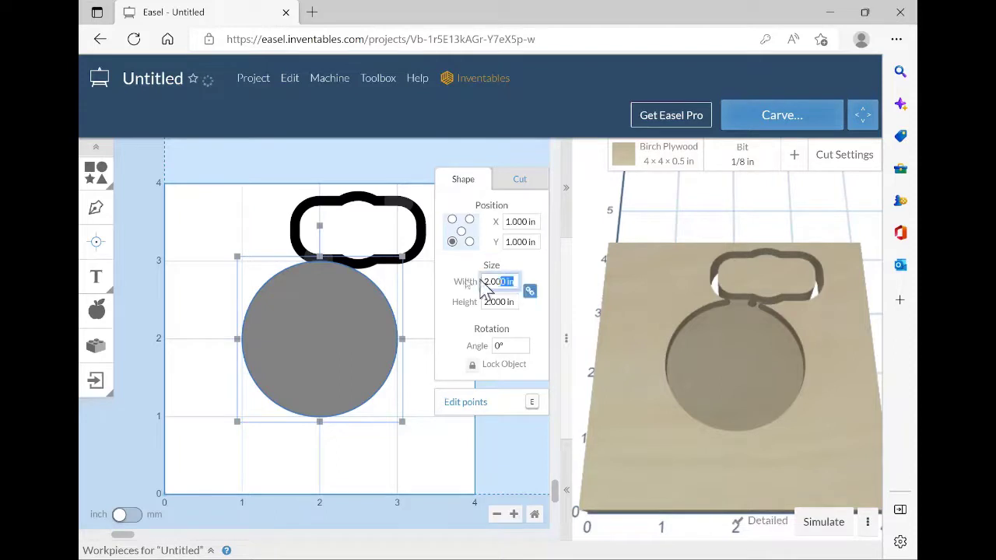
type("3/4")
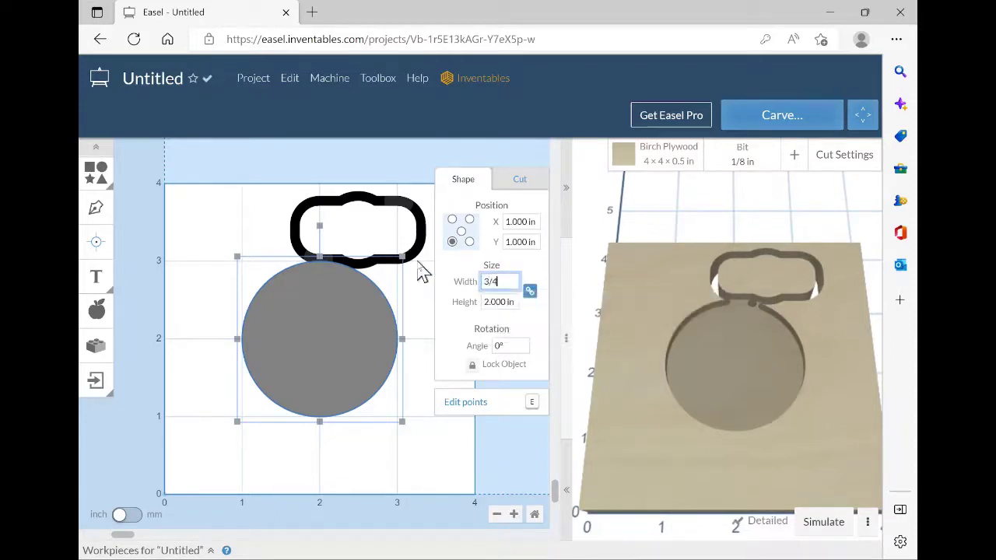
key("Return")
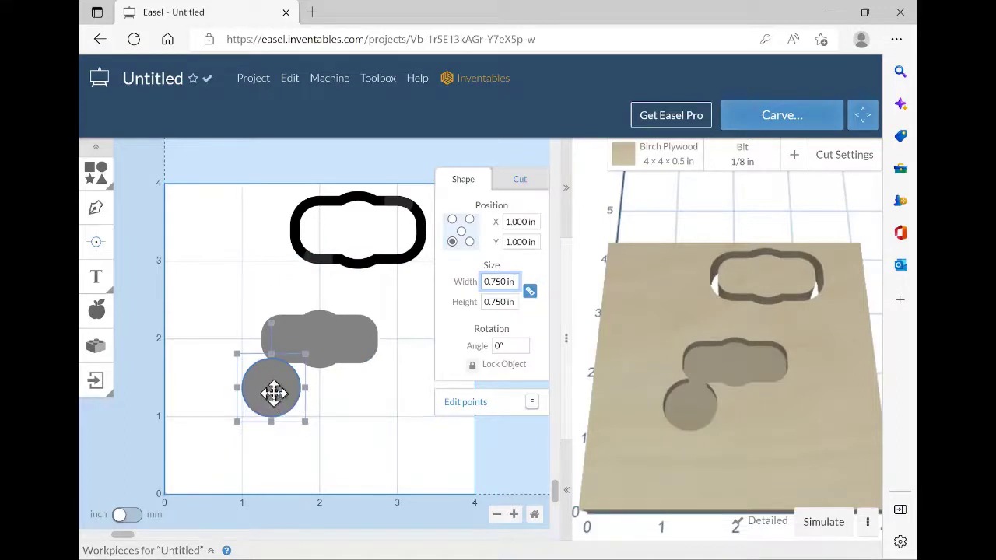
left_click_drag(273, 389, 288, 374)
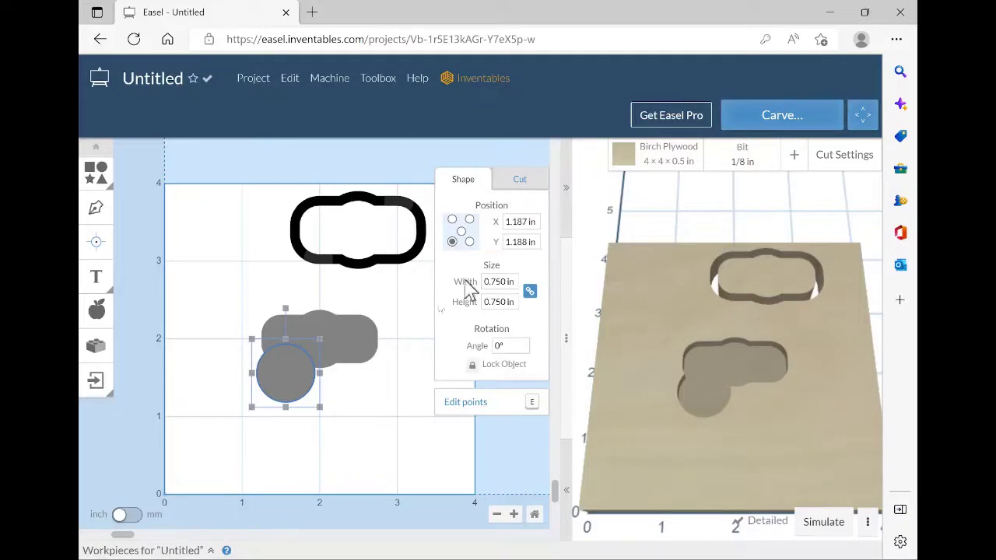
Set the 3/4 in circle's cut depth to 0 in and center the circle on the material
left_click(526, 181)
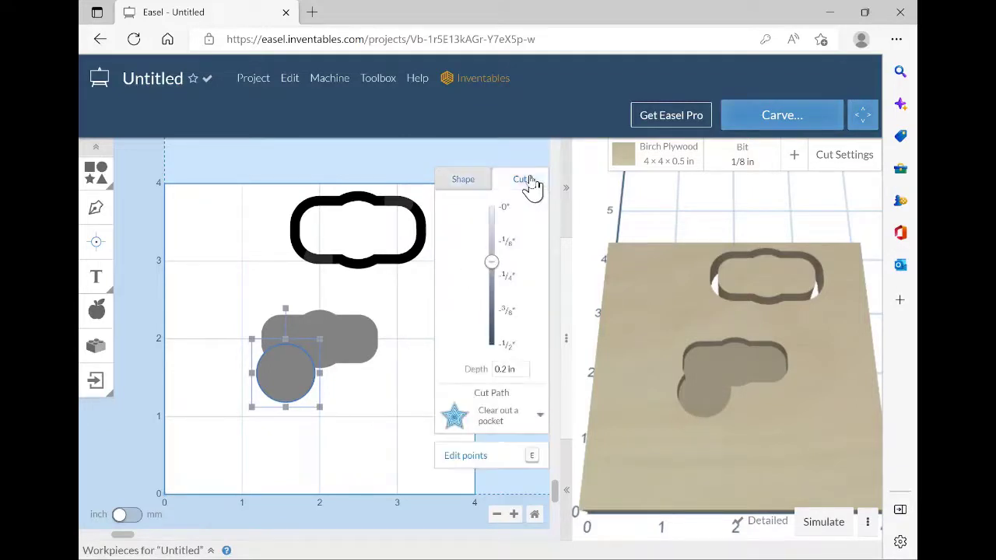
left_click_drag(491, 264, 499, 211)
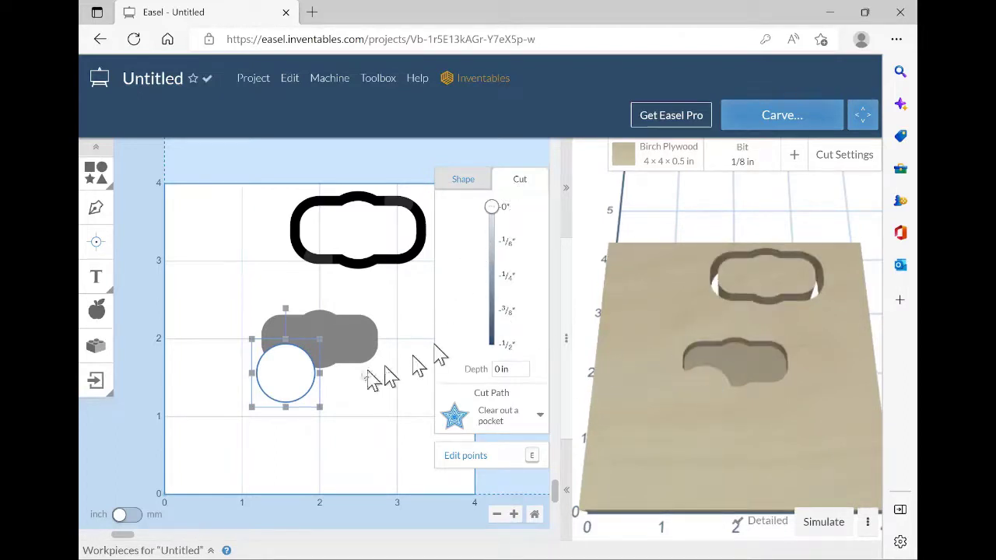
left_click_drag(298, 369, 331, 325)
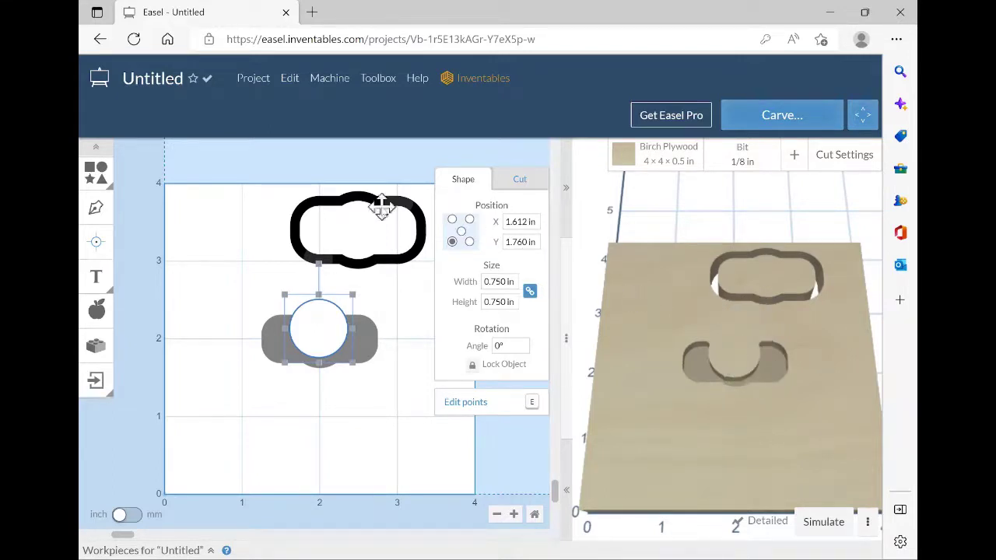
left_click(289, 81)
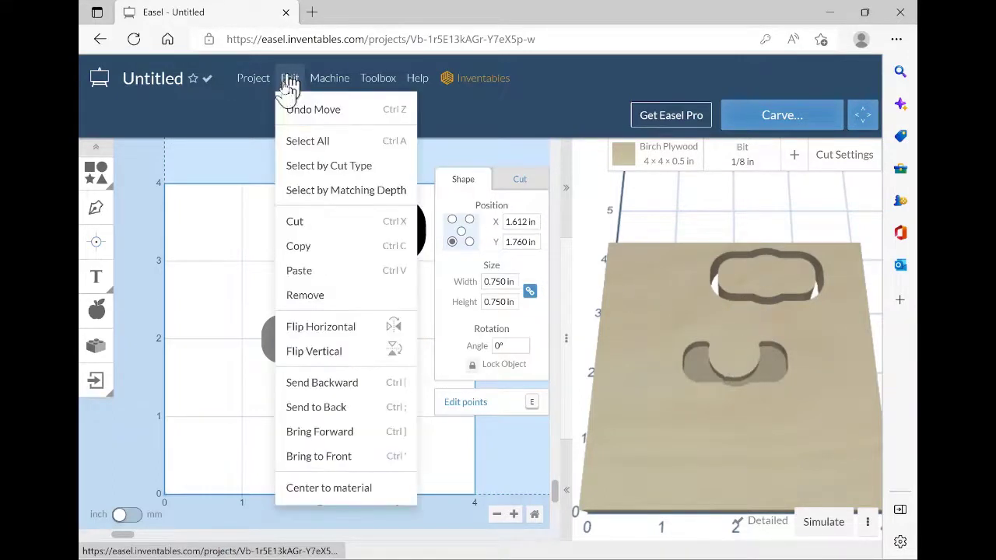
left_click(336, 488)
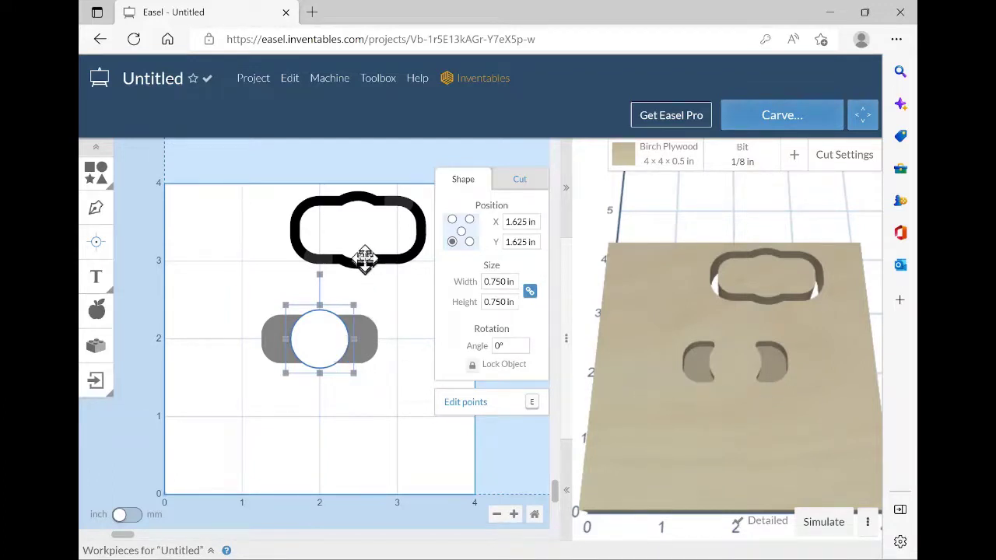
Center the tabbed cut-out outline on the material
left_click_drag(365, 257, 407, 232)
left_click(289, 78)
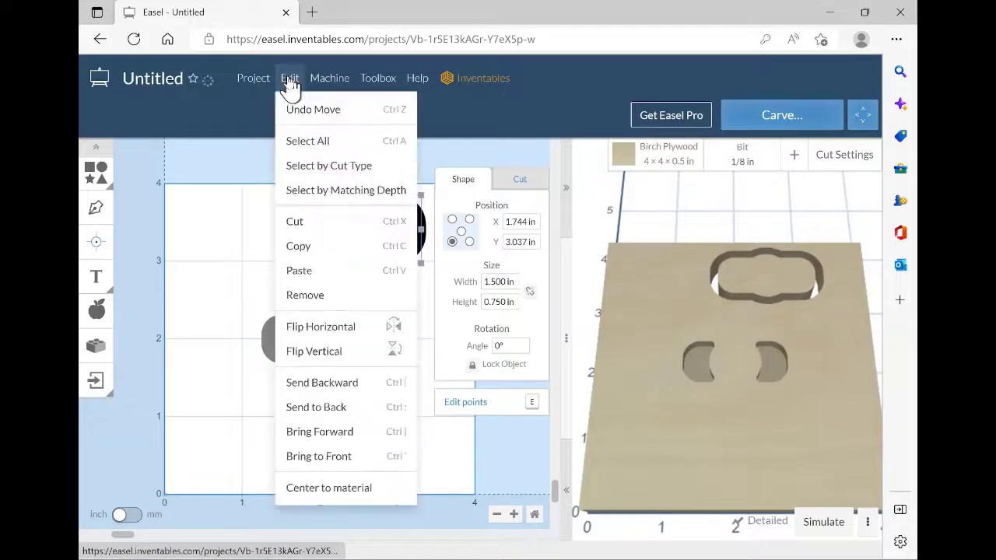
left_click(363, 489)
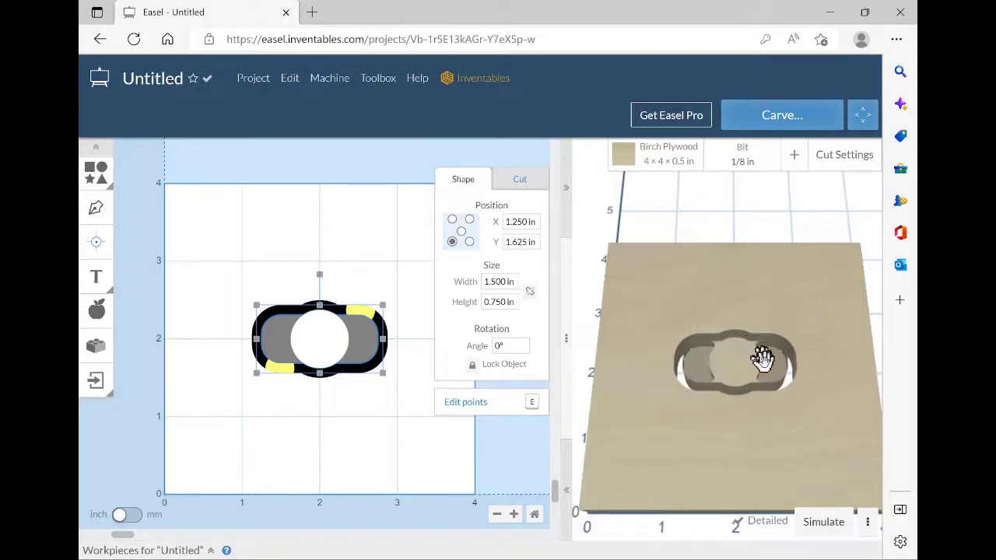
Add another circle with locked proportions and a 3/4 in width
left_click(100, 172)
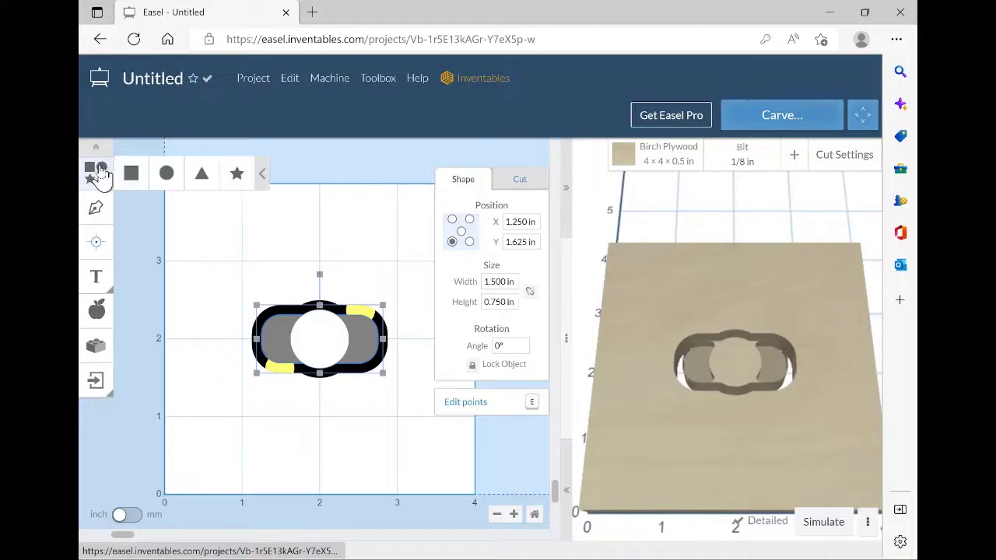
left_click(166, 174)
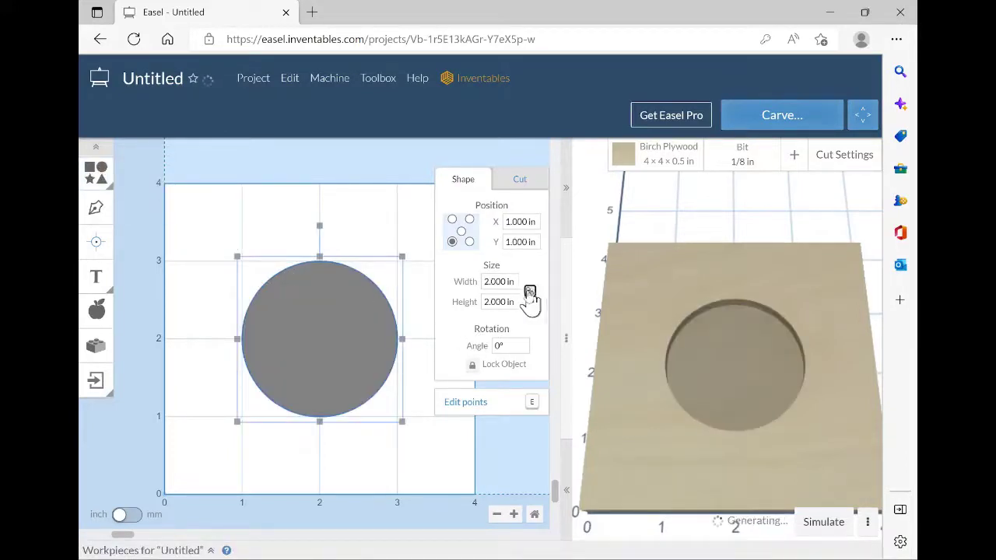
left_click_drag(522, 283, 487, 281)
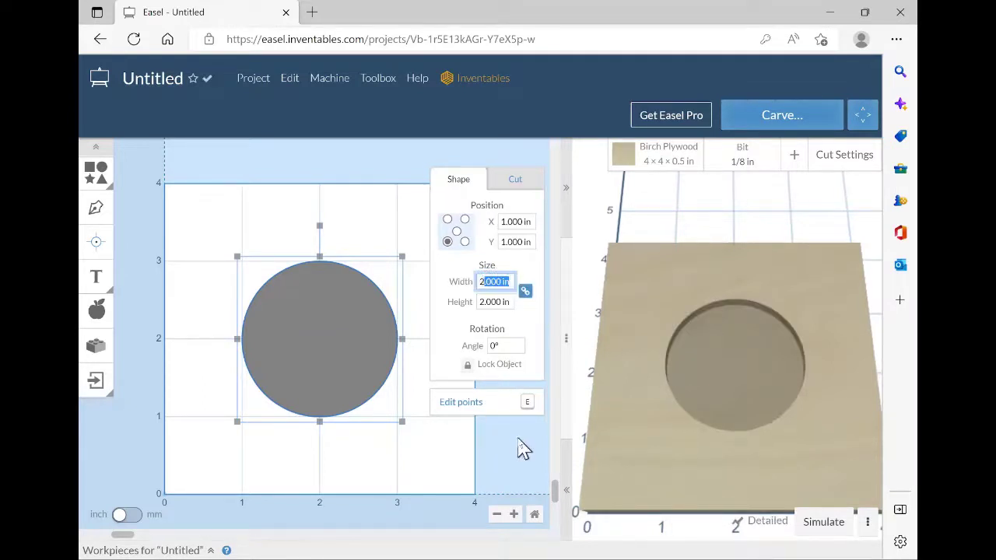
key("BackSpace")
key("BackSpace")
type("3/4")
key("Return")
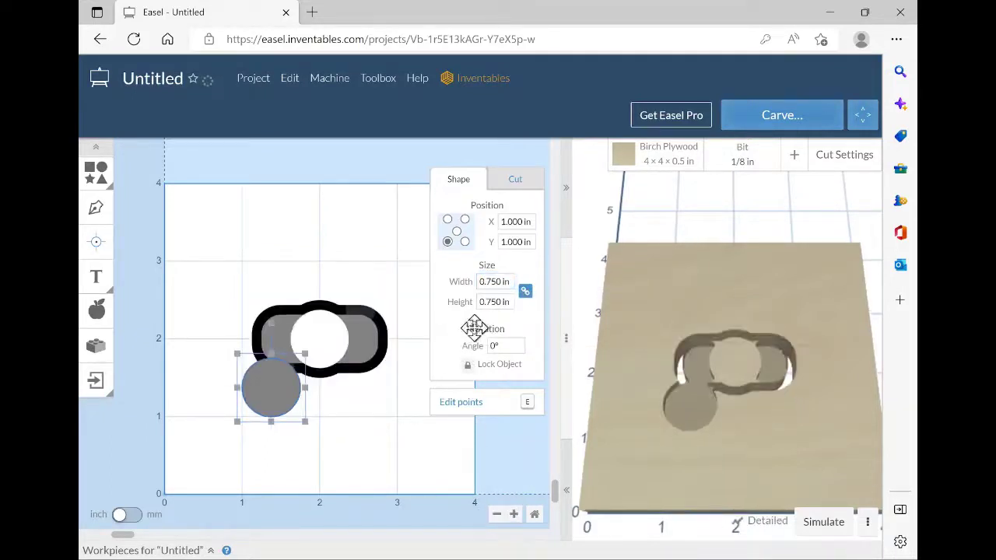
Change the new circle's cut path to Cut outside shape path
left_click(536, 187)
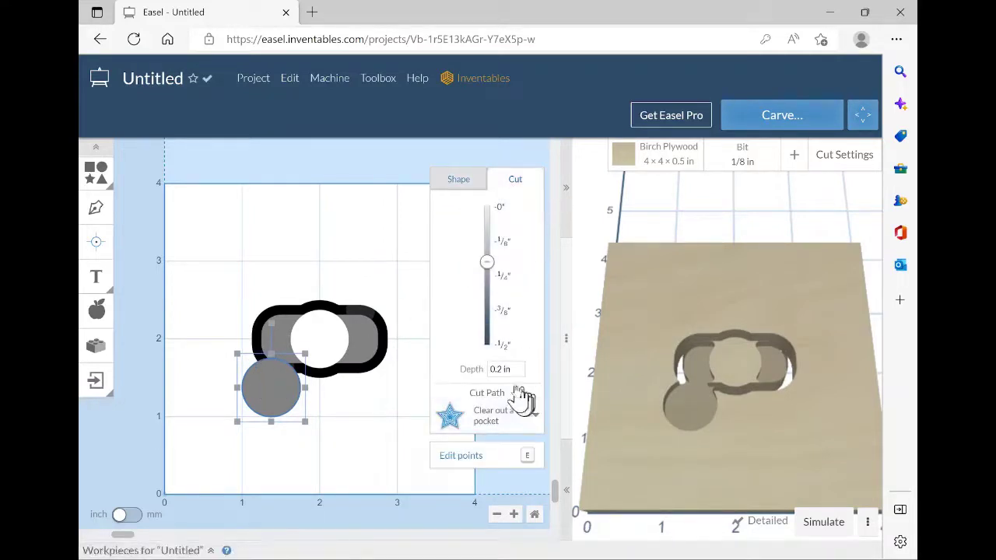
left_click(516, 420)
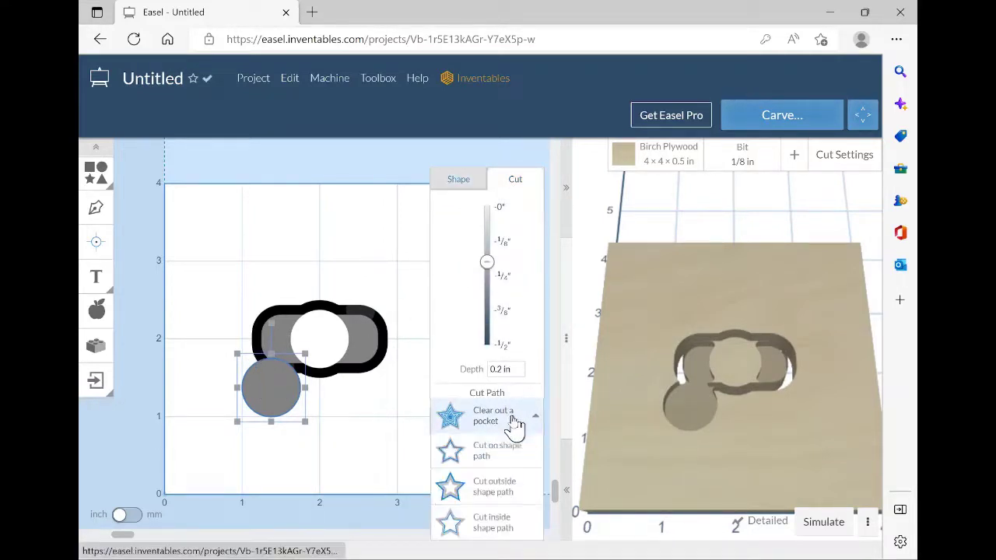
left_click(516, 488)
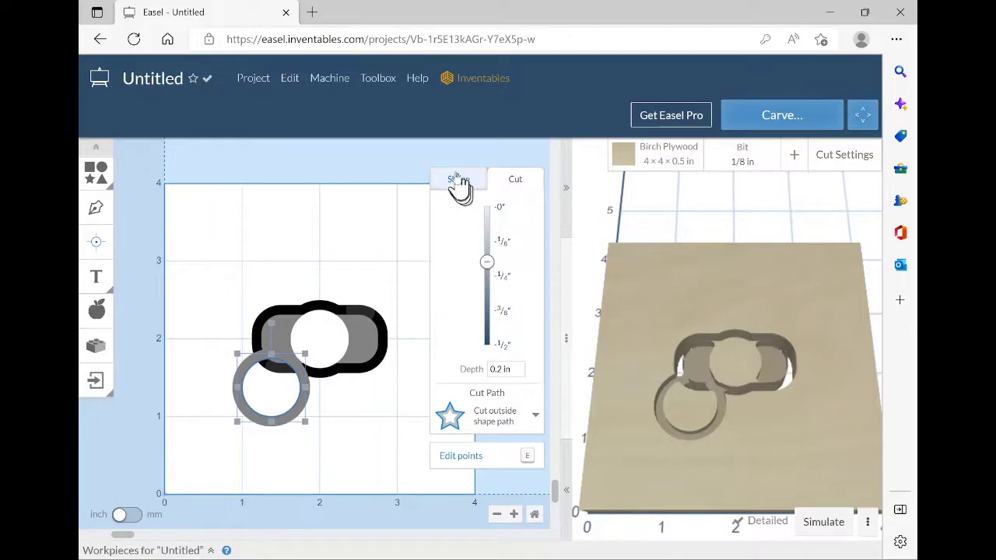
left_click(389, 212)
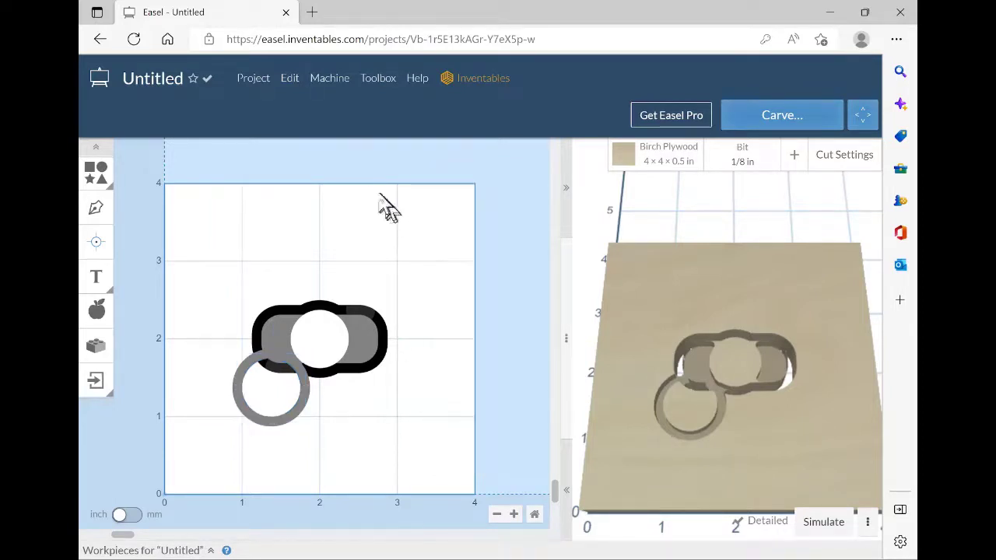
Center the outside-cut circle on the material
left_click(238, 379)
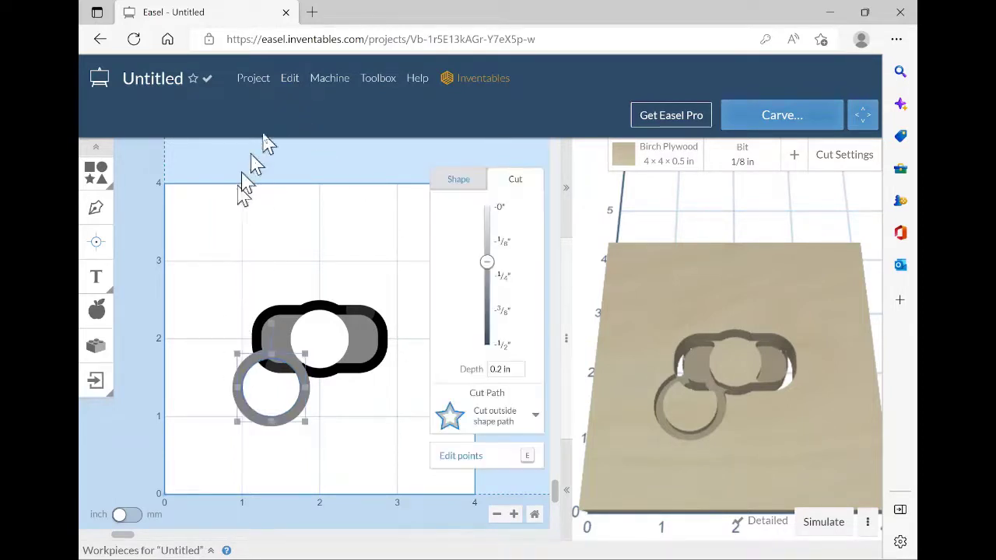
left_click(287, 85)
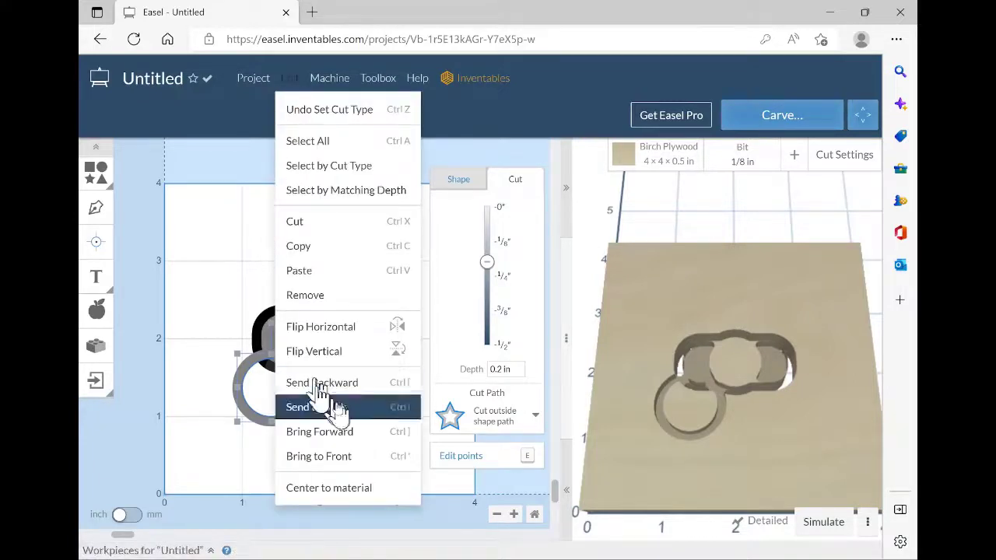
left_click(372, 488)
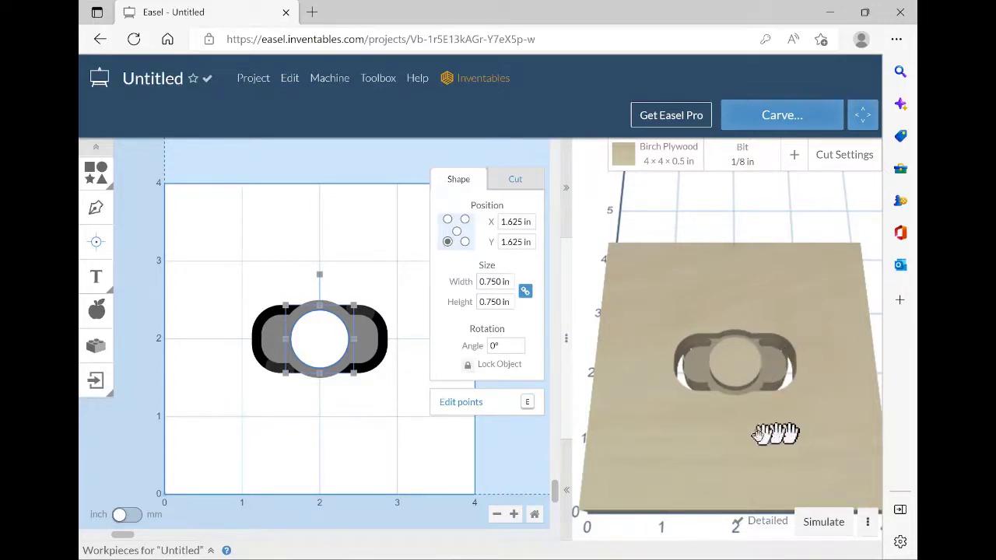
Bring the tabbed cut-out outline to the front of the other shapes
left_click(381, 338)
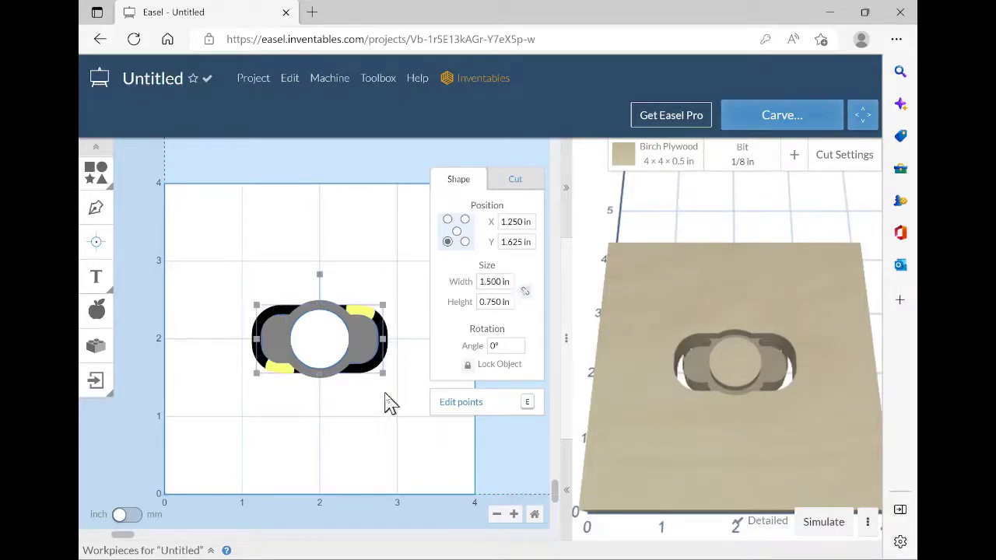
left_click(290, 84)
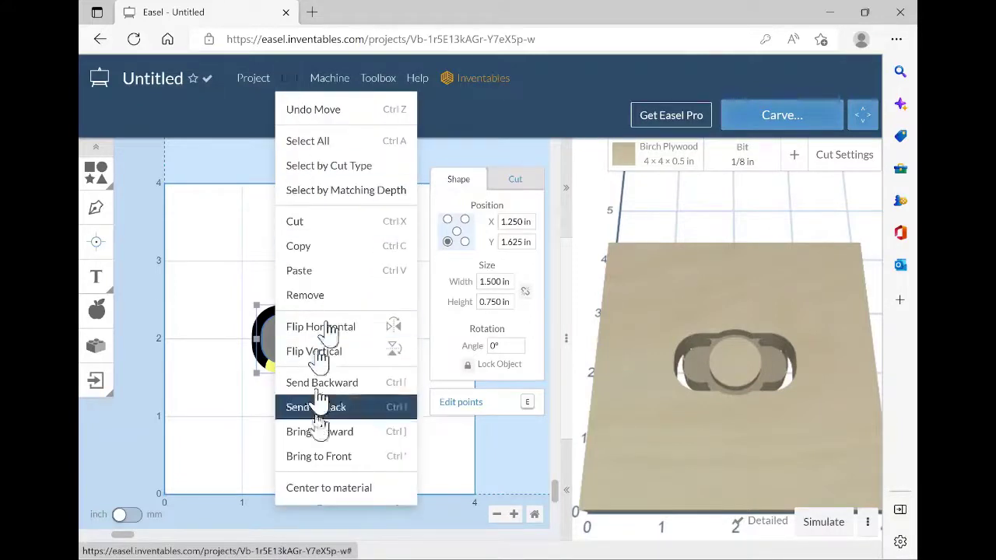
left_click(333, 456)
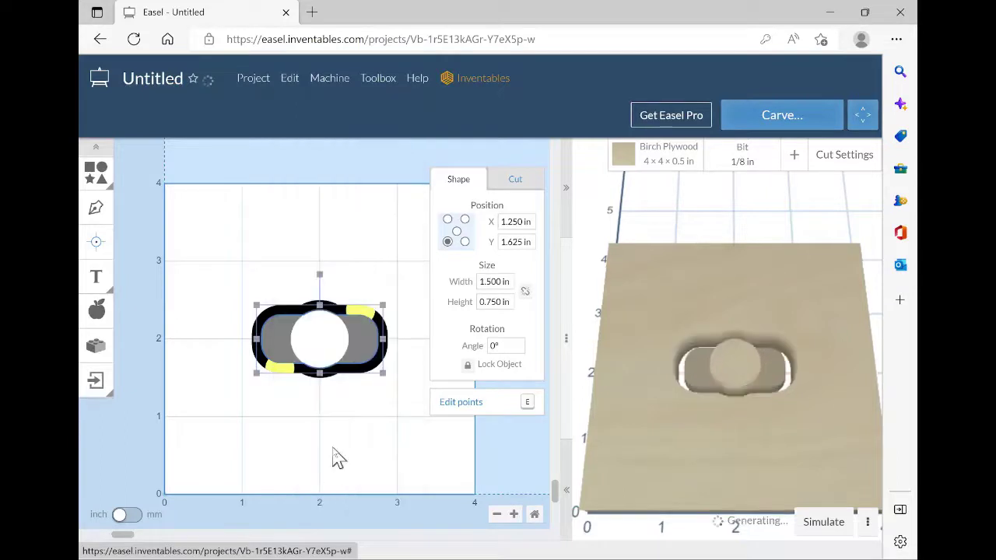
left_click(366, 253)
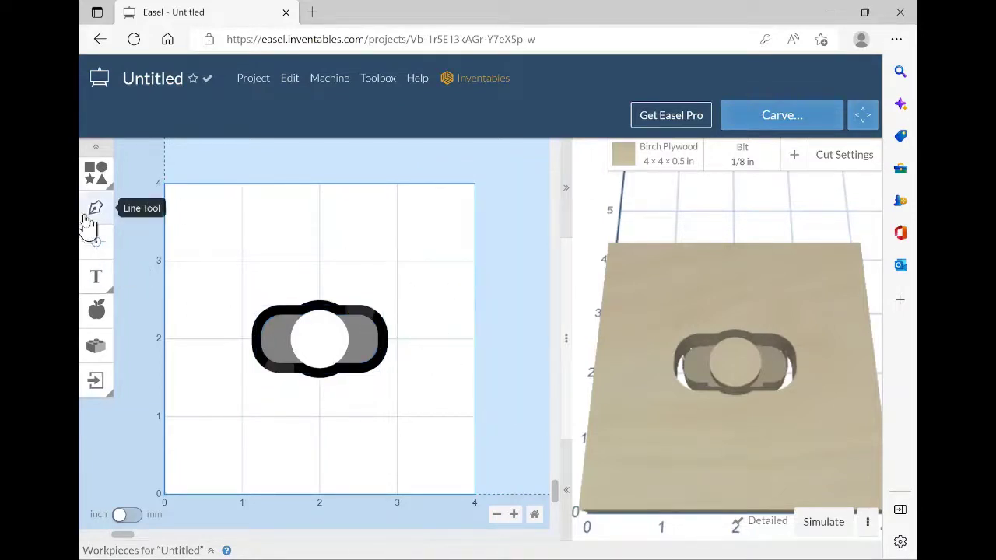
Generate a polygon with 6 sides and a .2515 in radius using the Polygon Generator app, and import it into the design
left_click(96, 347)
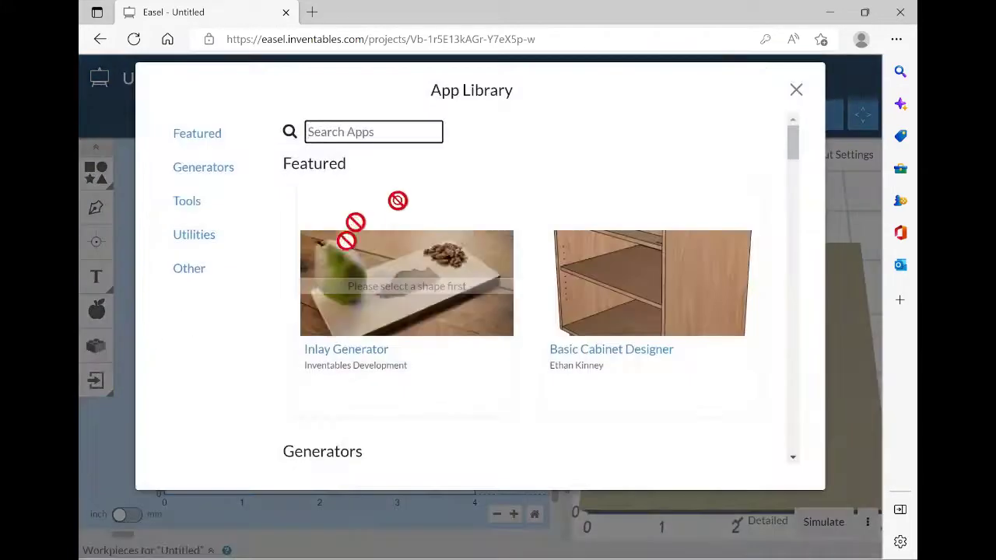
scroll(742, 340, "down", 5)
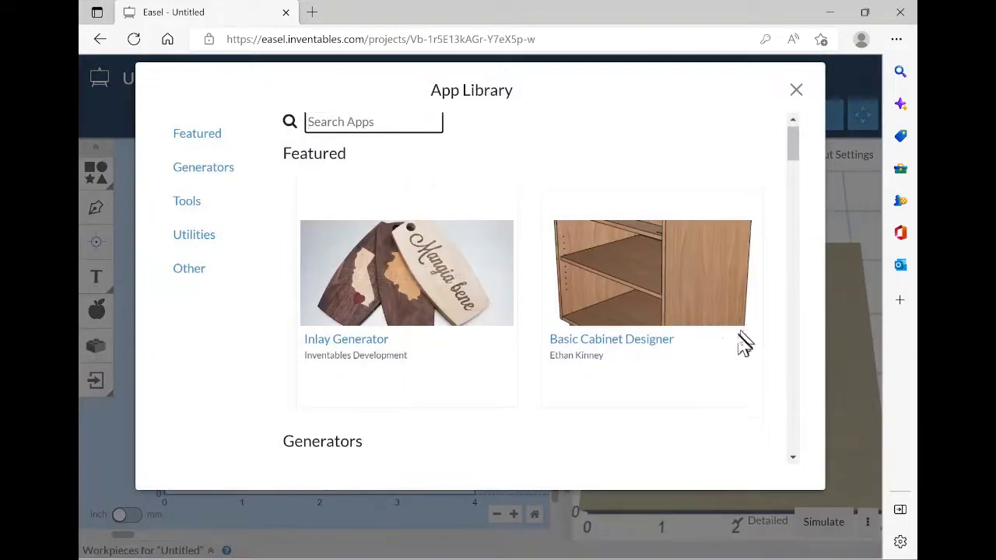
scroll(712, 336, "down", 6)
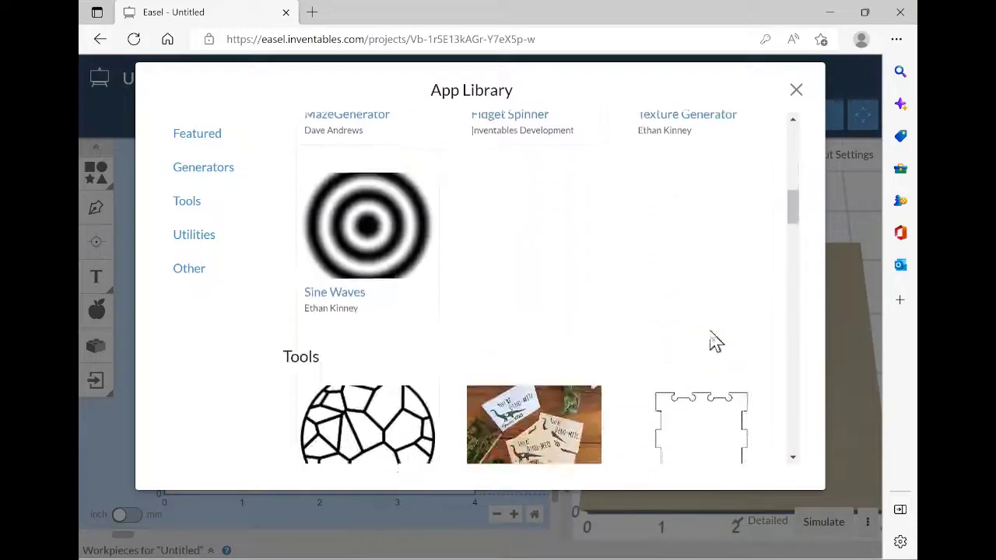
scroll(712, 336, "down", 5)
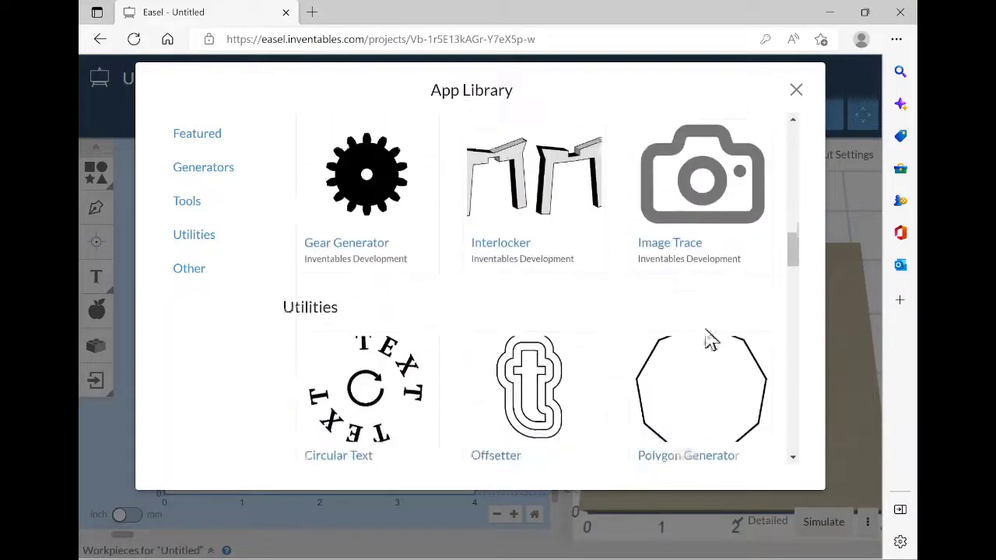
left_click(701, 358)
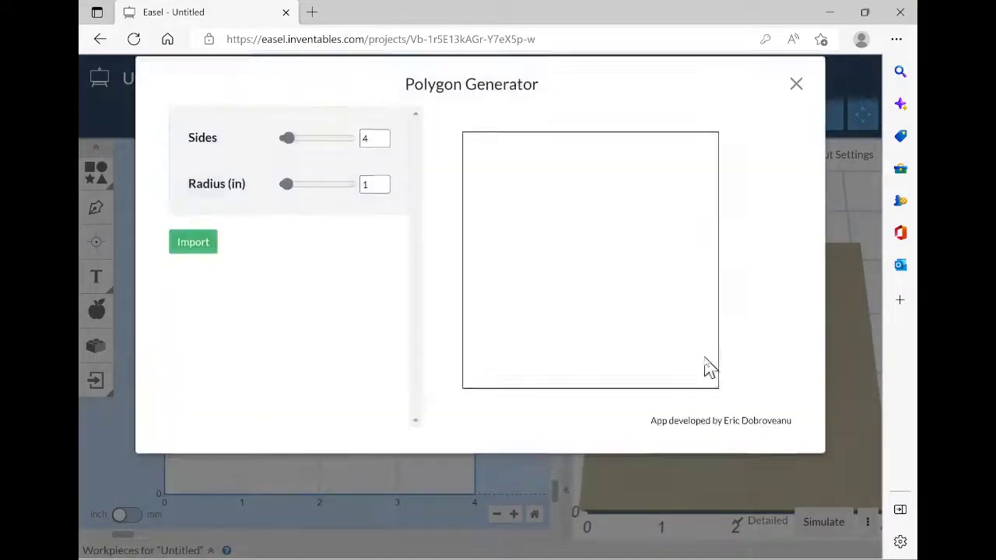
double_click(379, 146)
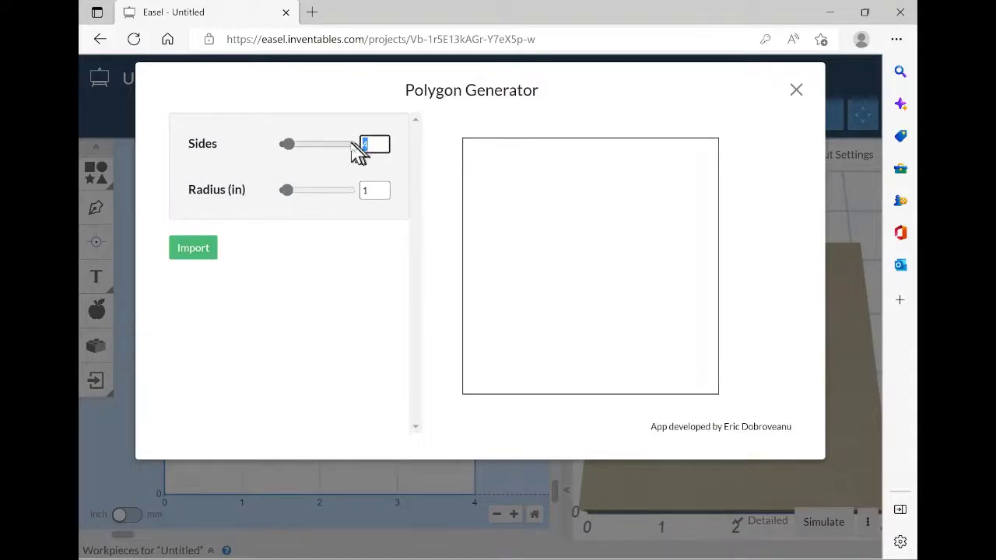
left_click(375, 192)
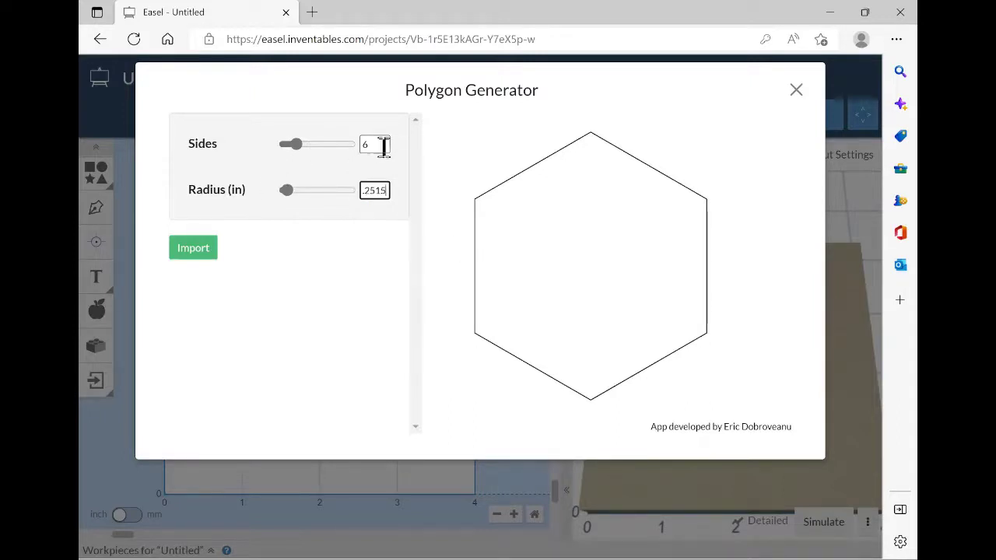
left_click(195, 253)
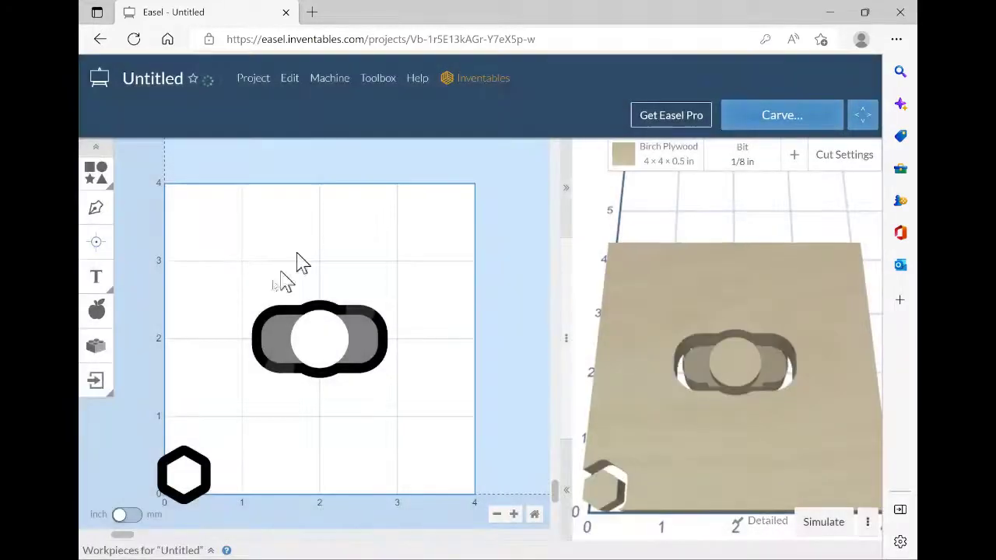
Set the imported hexagon's rotation angle to 30°
left_click(204, 471)
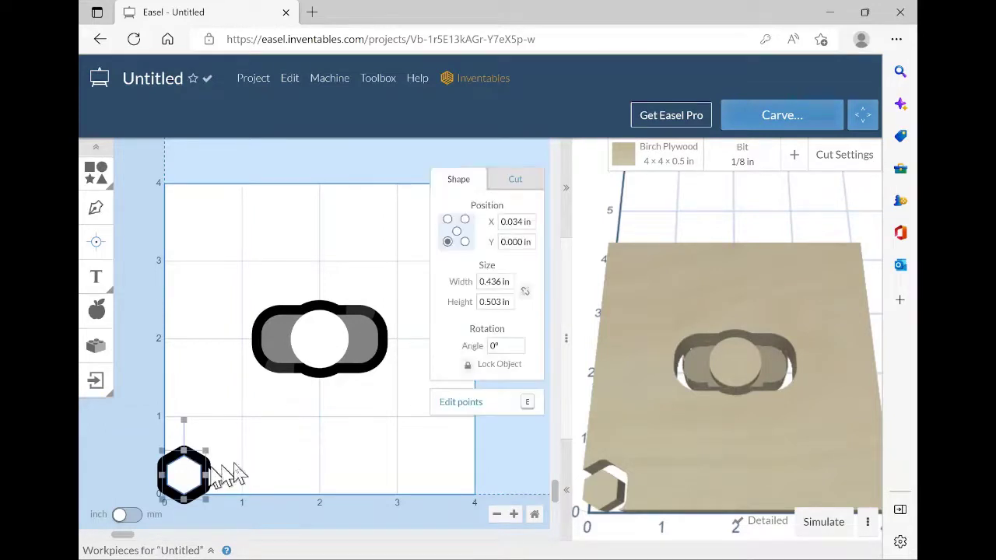
left_click(506, 352)
type("30")
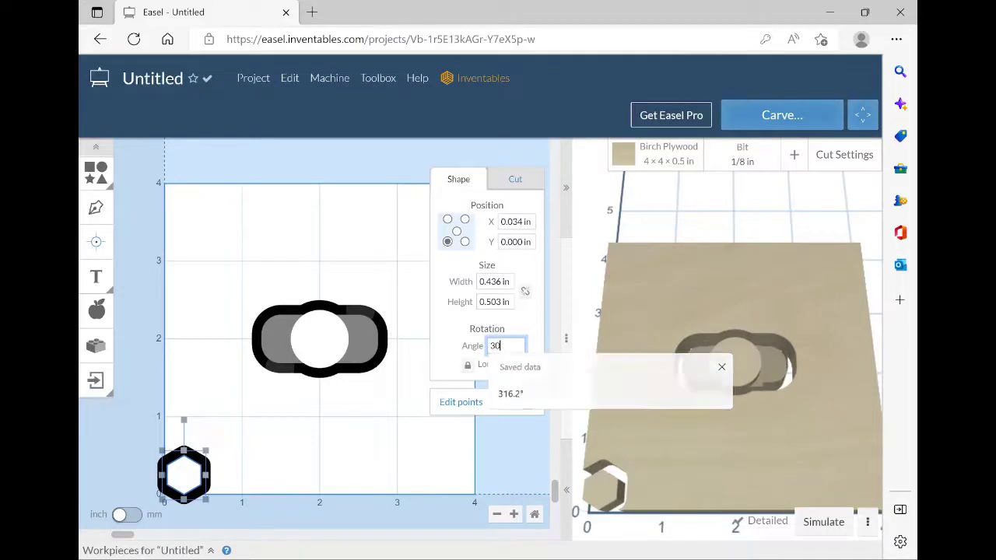
key("Return")
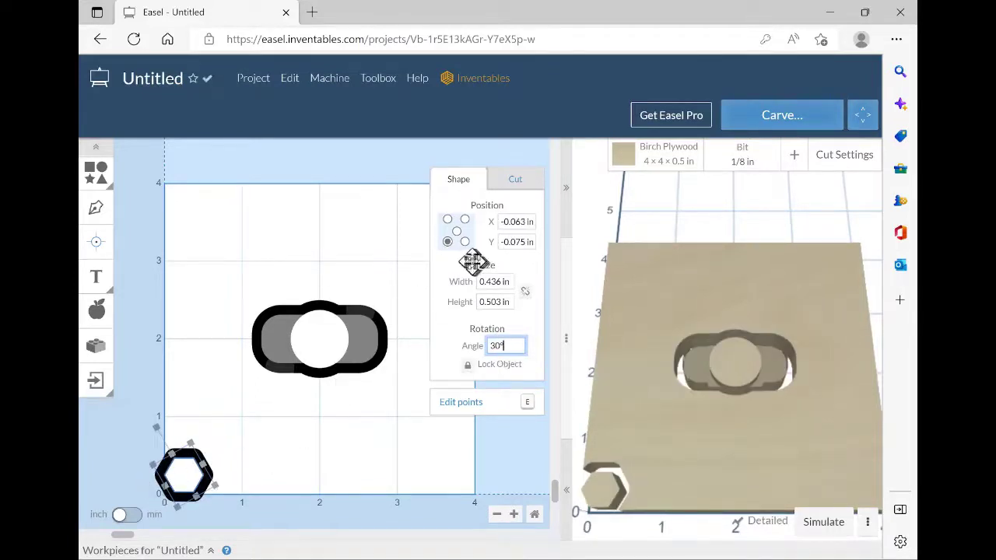
Change the imported hexagon's cut to a cleared-out pocket with a depth of 0.22527 in
left_click(532, 185)
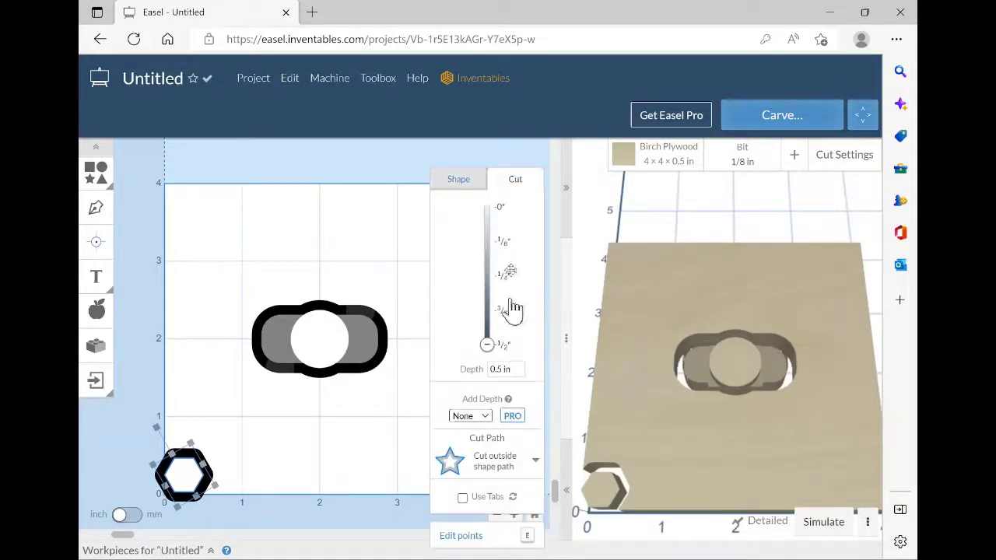
left_click(517, 472)
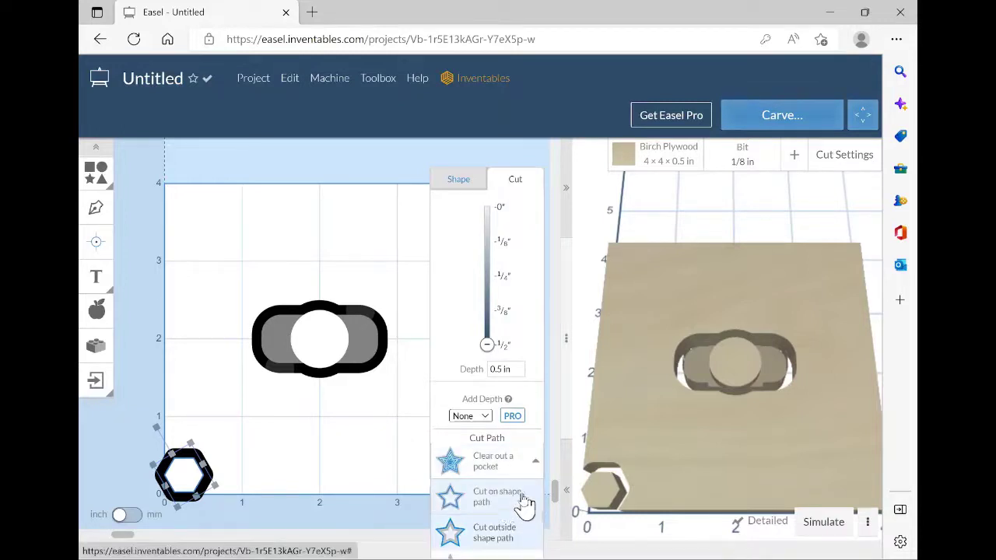
left_click(523, 466)
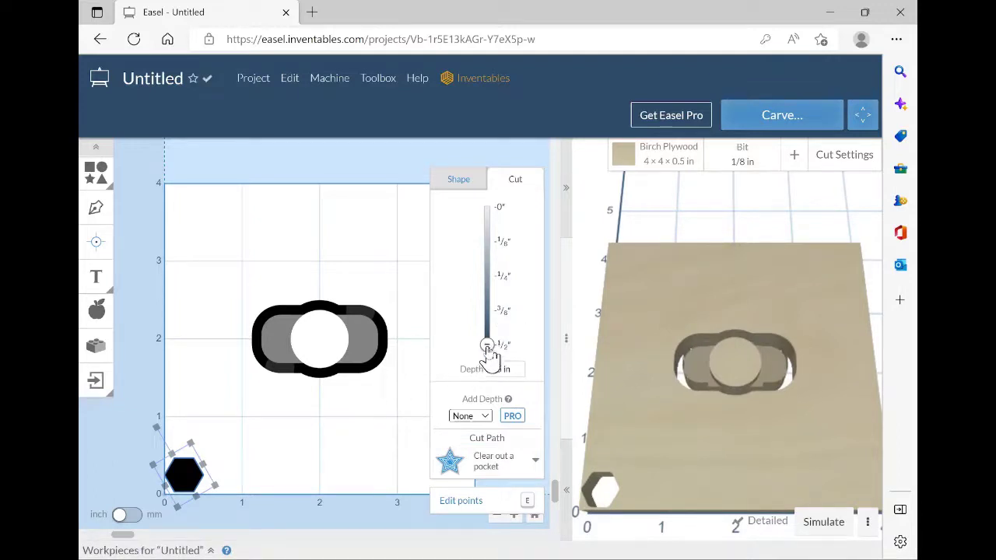
left_click_drag(487, 345, 489, 268)
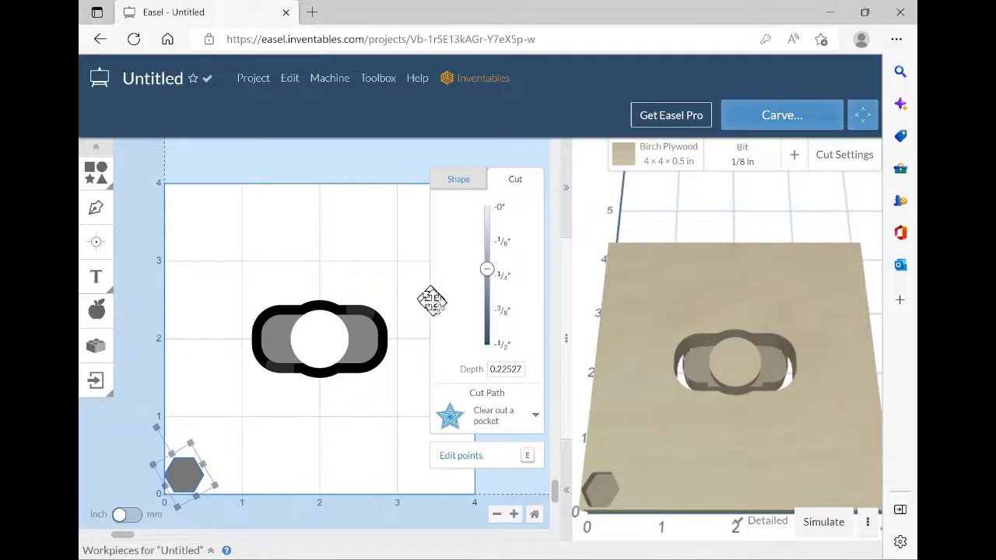
left_click(411, 417)
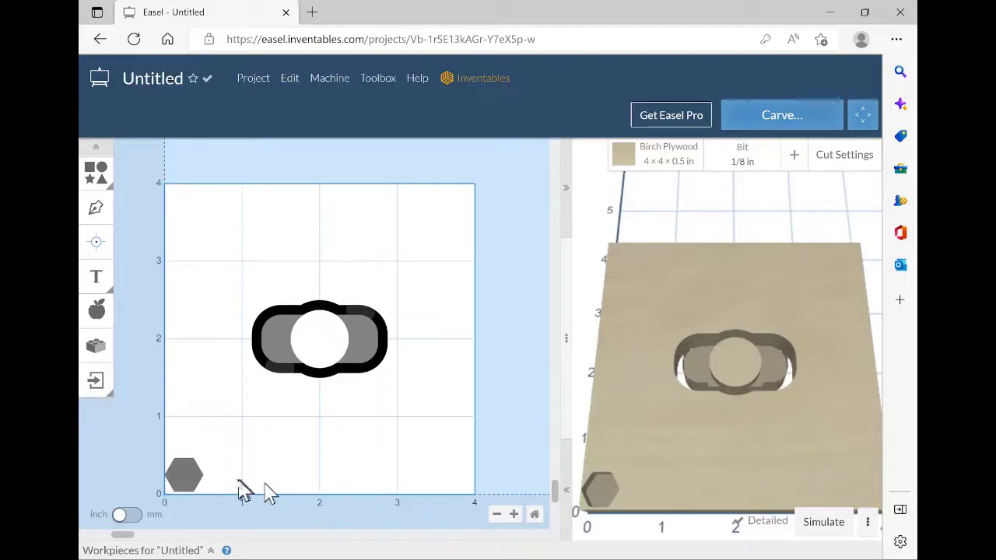
Center the hexagon pocket on the material, inside the raised circle
left_click(188, 471)
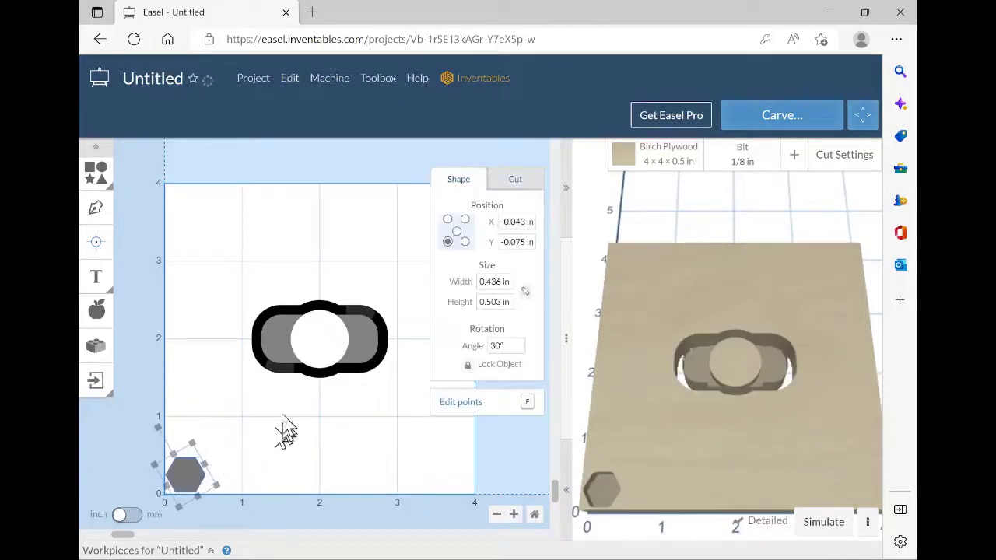
left_click(290, 79)
left_click(338, 487)
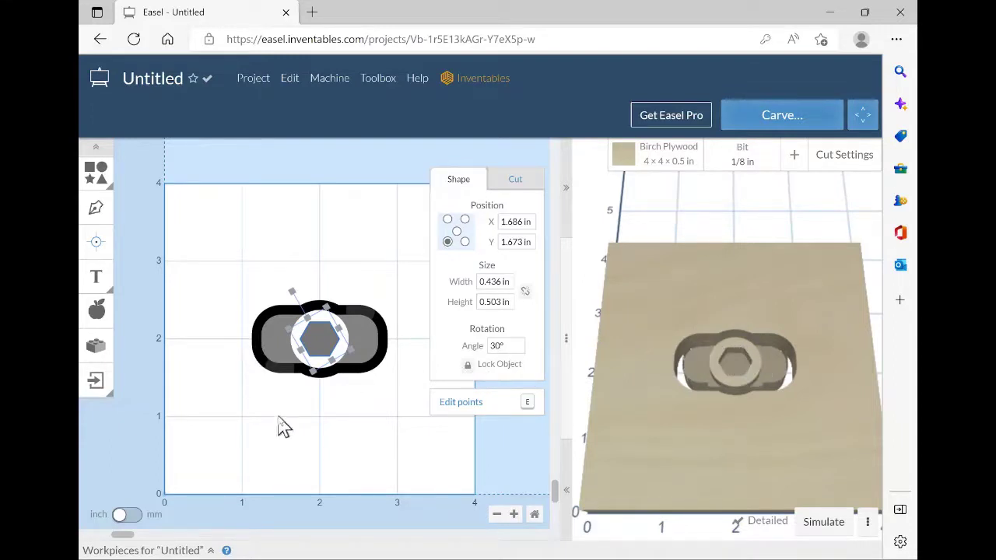
left_click(364, 429)
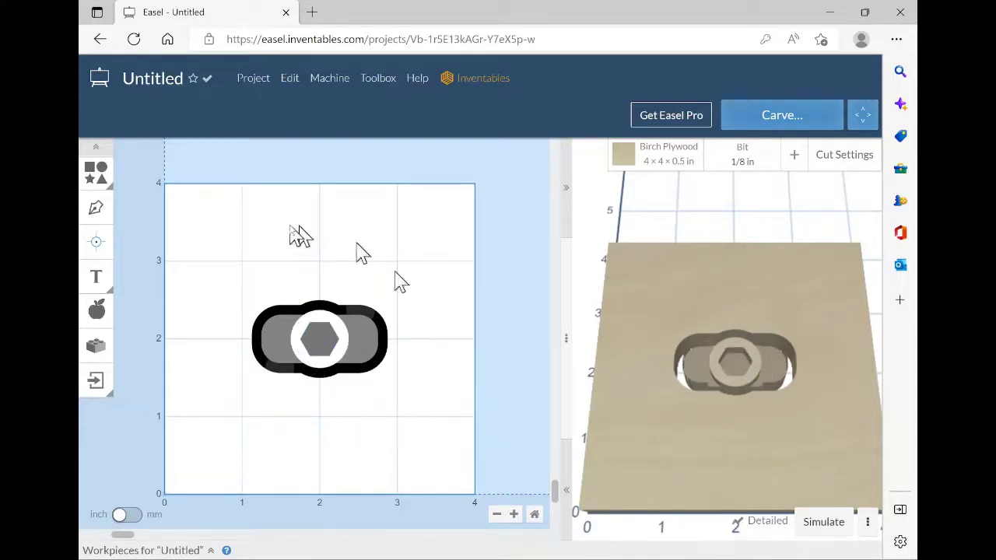
Add a circle with locked proportions and set its width to 0.27 in
left_click(103, 177)
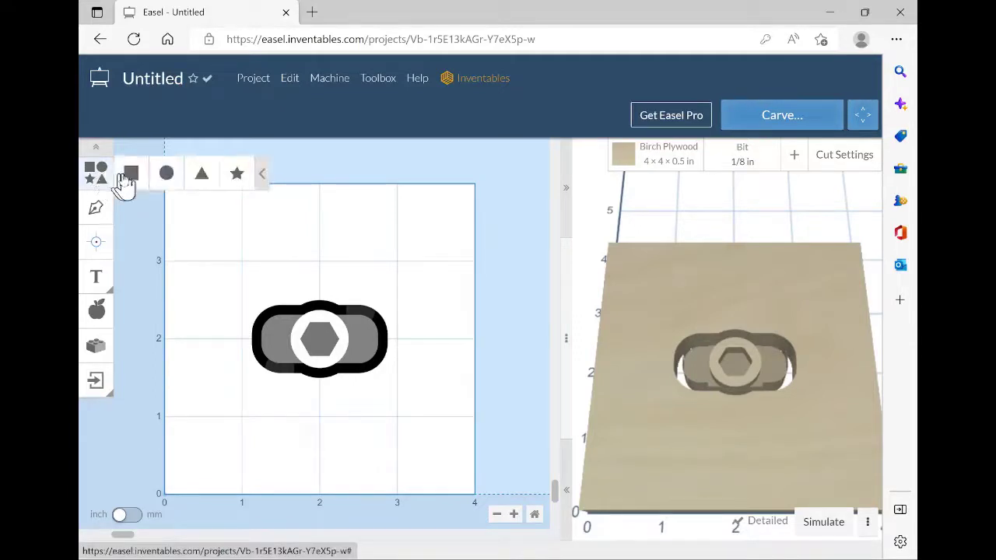
left_click(167, 172)
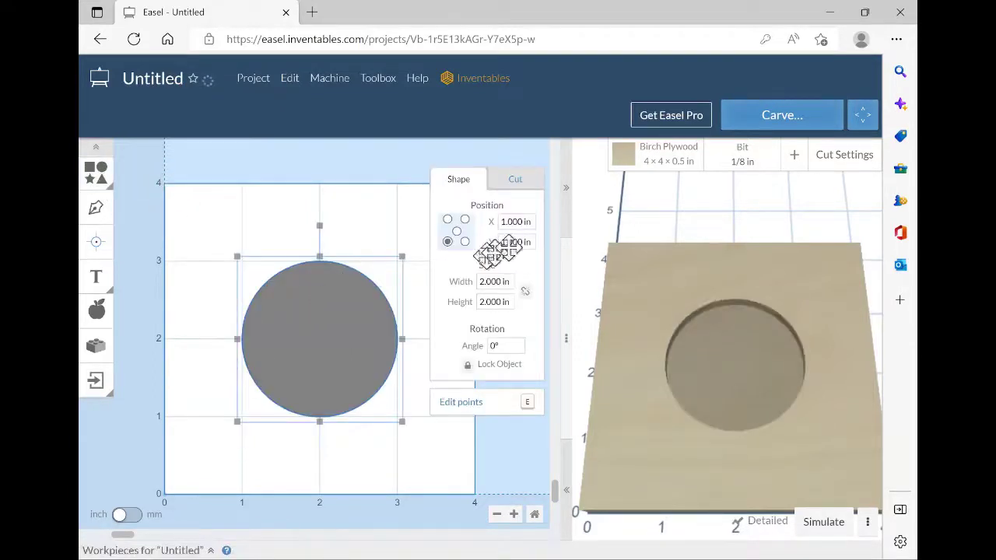
left_click(525, 292)
left_click_drag(511, 282, 445, 276)
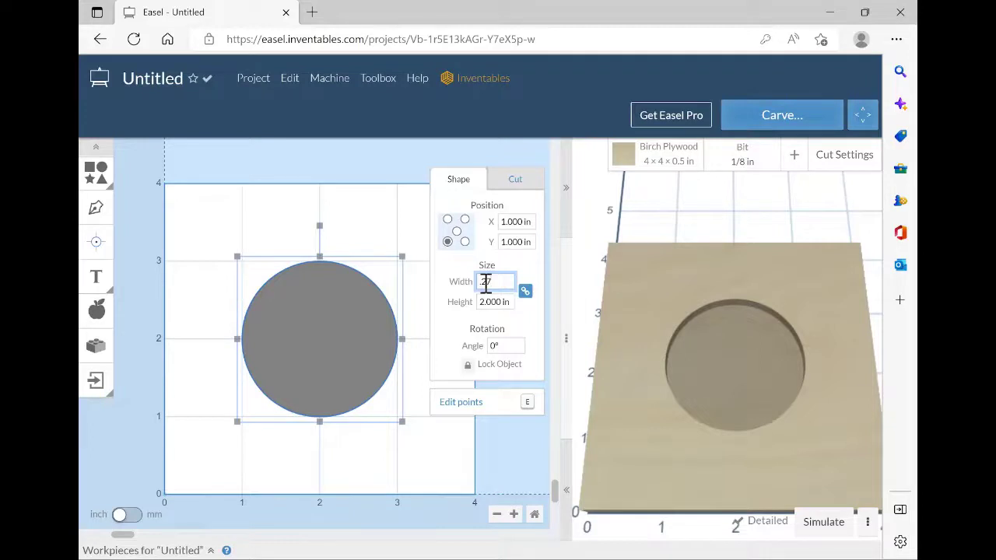
key("Return")
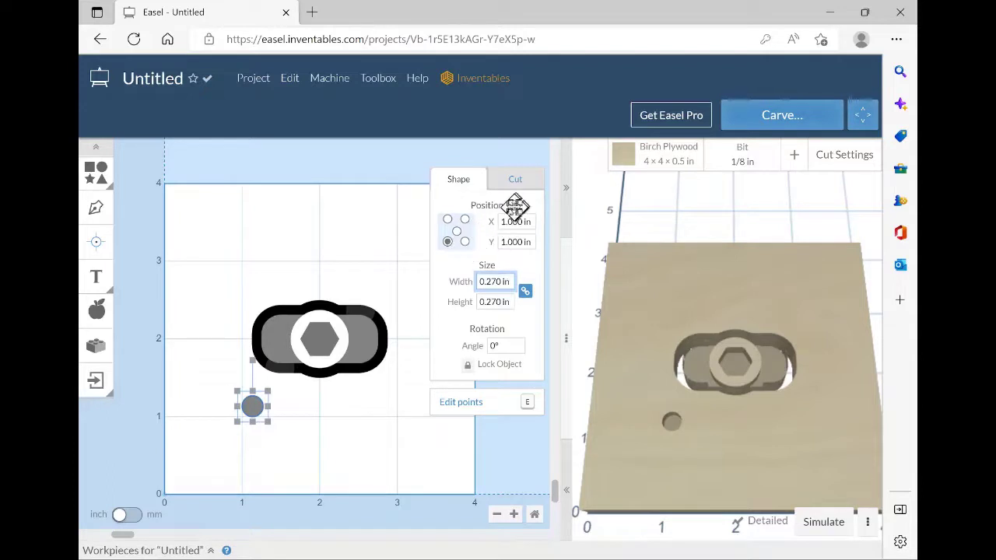
Set the small circle's cut depth to 0.5 in and center it on the material
left_click(517, 183)
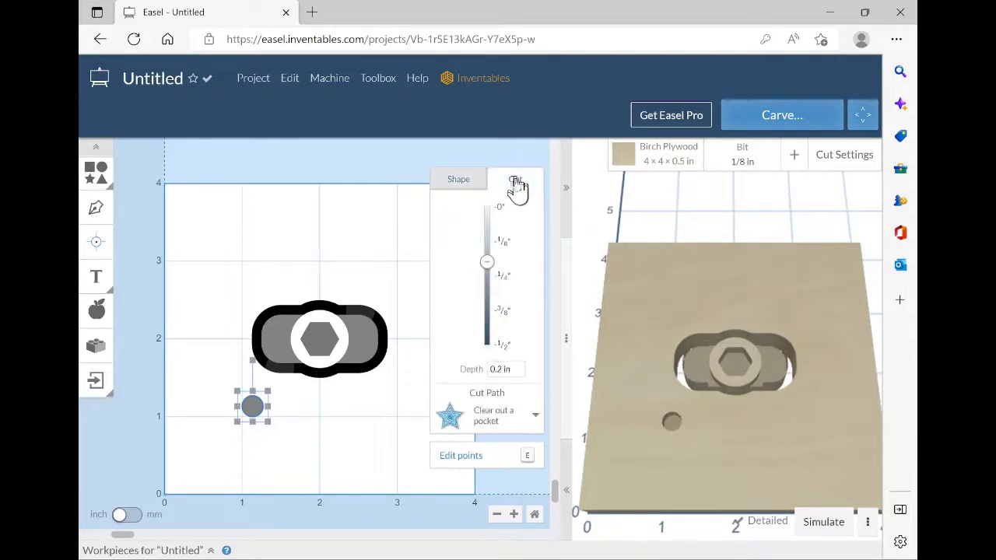
left_click_drag(488, 265, 488, 348)
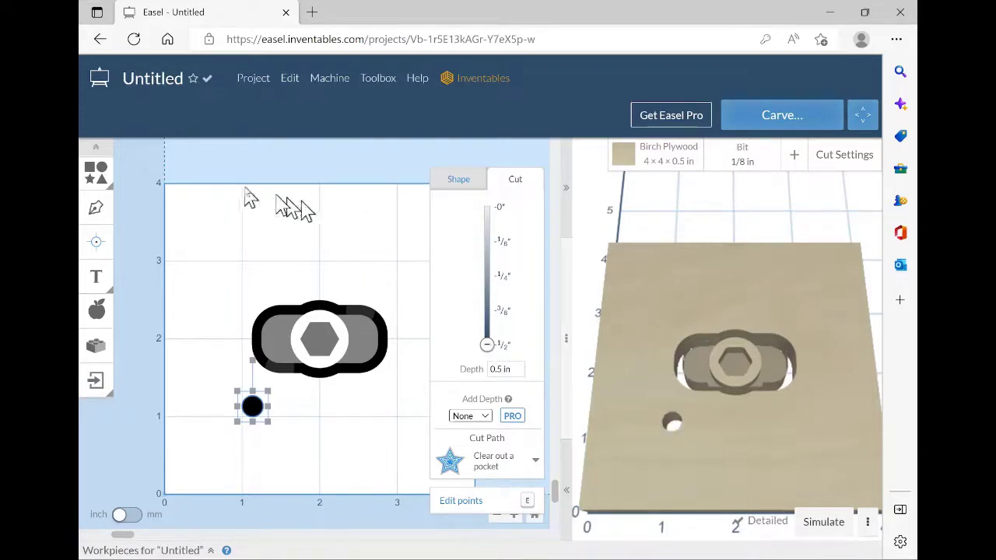
left_click(289, 78)
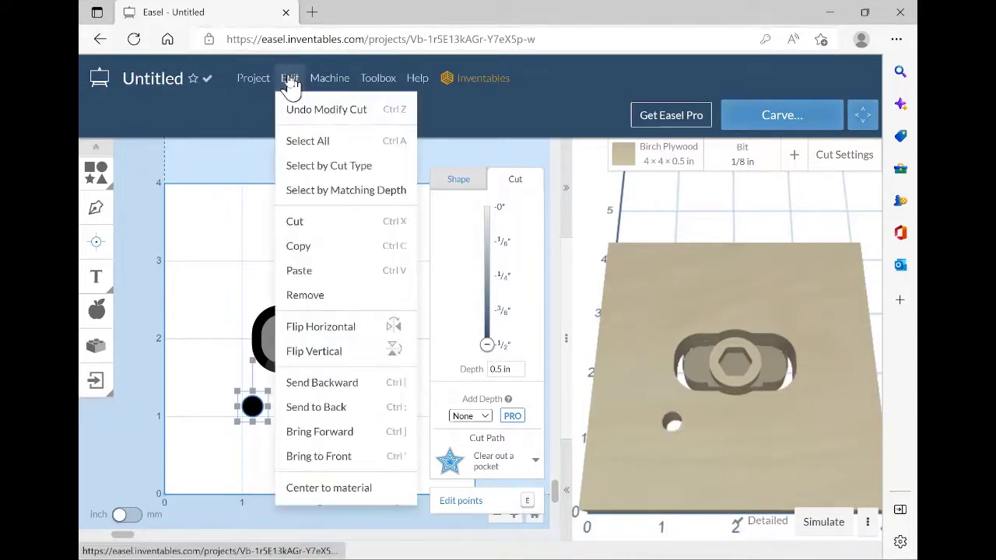
left_click(311, 489)
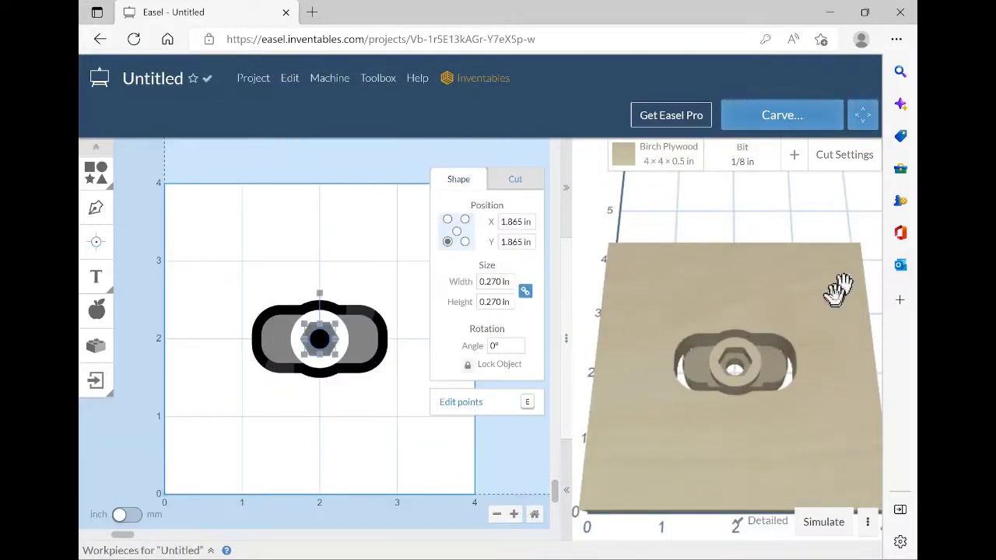
left_click_drag(763, 272, 738, 327)
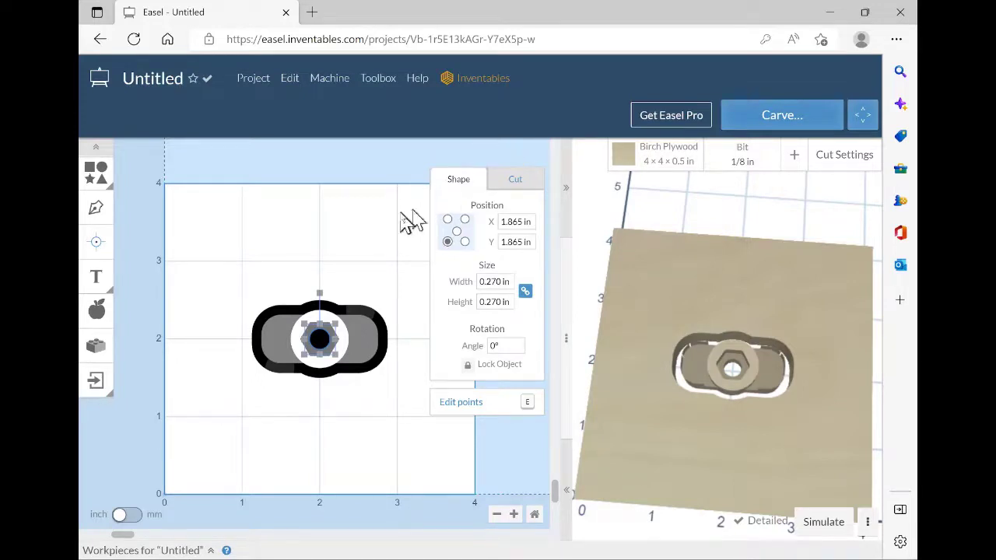
left_click(373, 209)
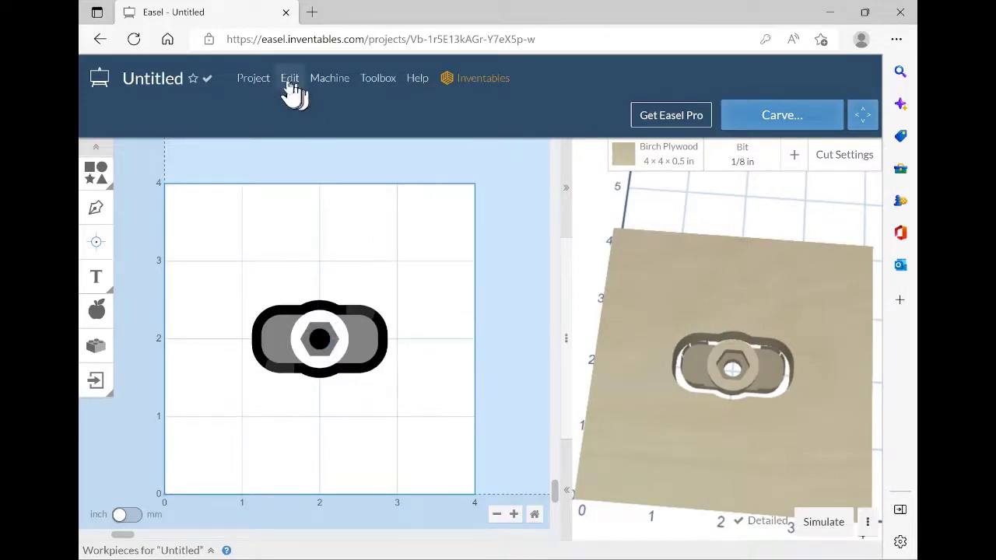
Bring the tabbed rounded-rectangle outline to the front of the stacking order, and try it at the back as well
left_click(382, 322)
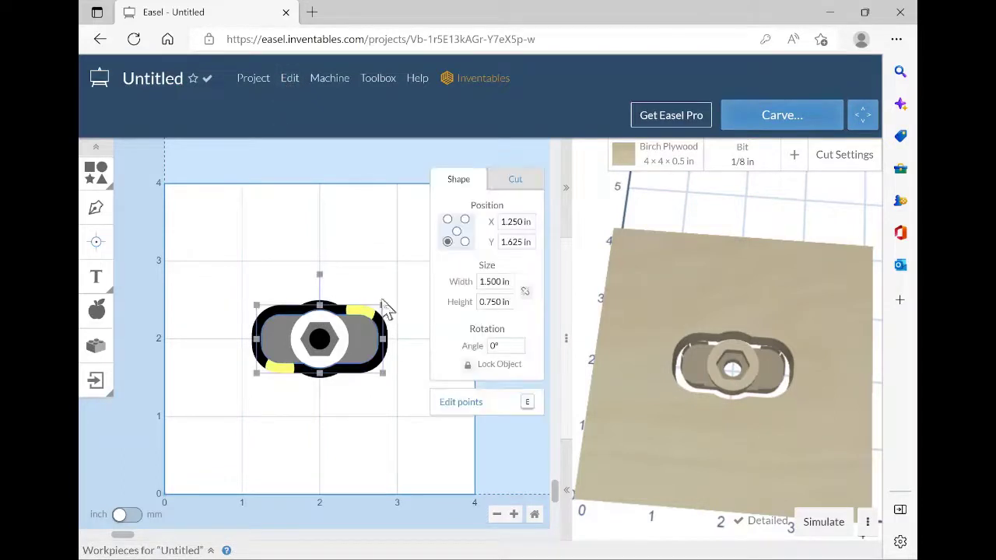
left_click(289, 80)
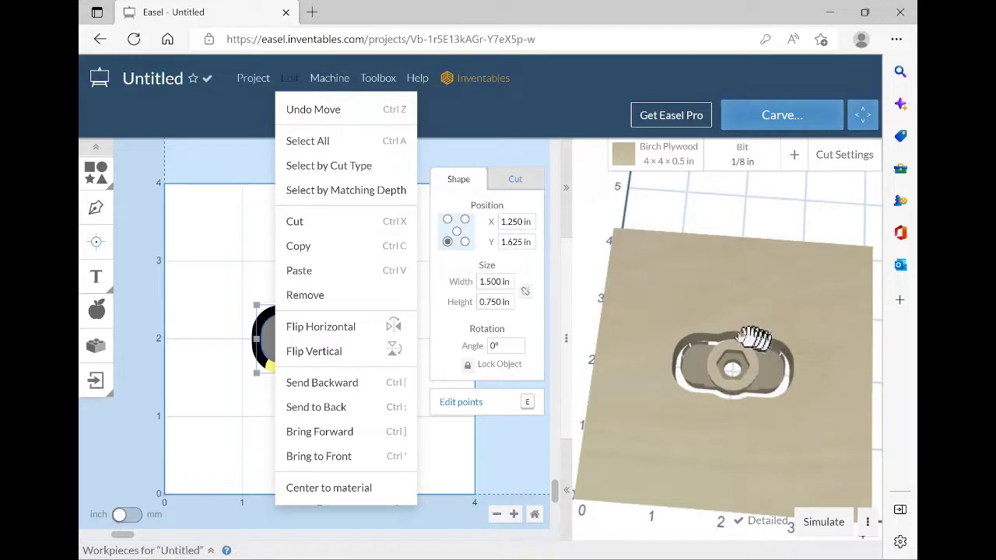
left_click(341, 459)
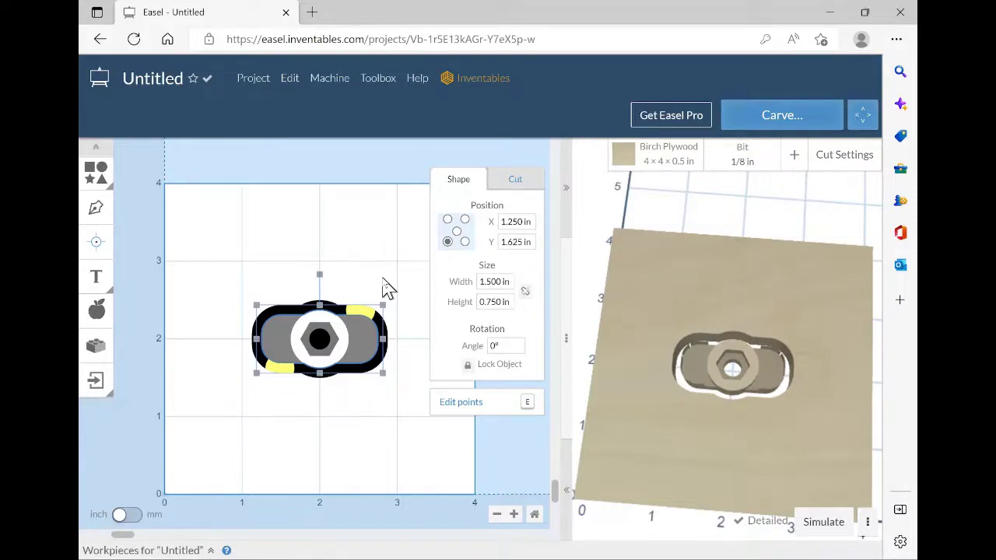
left_click(283, 87)
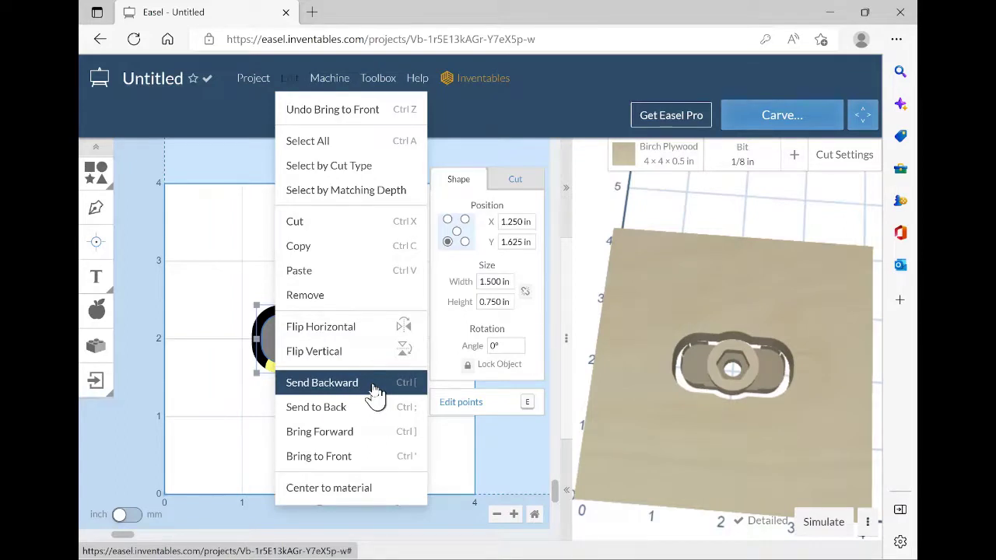
left_click(350, 408)
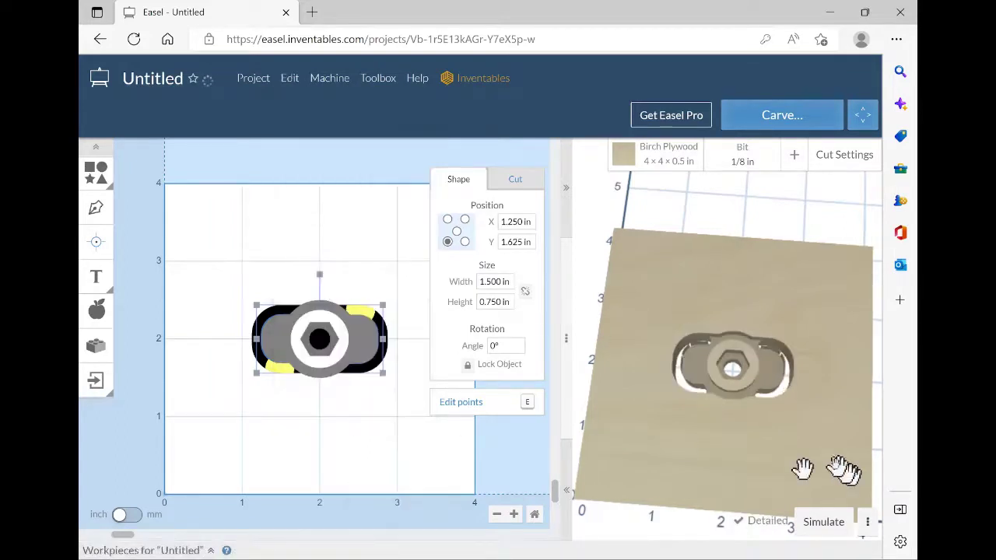
Bring the tabbed rounded-rectangle outline to the front, send it backward one level, and deselect it
left_click(289, 90)
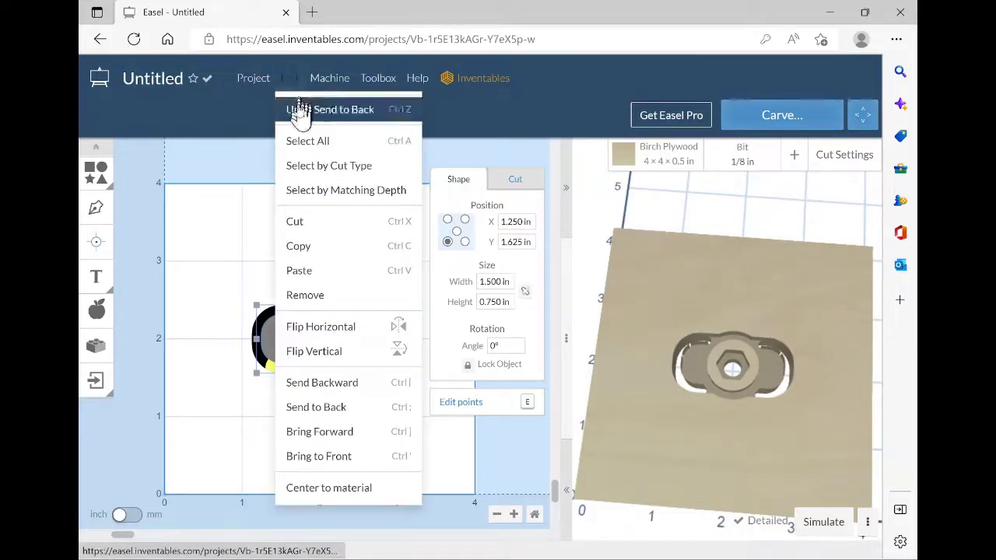
left_click(319, 457)
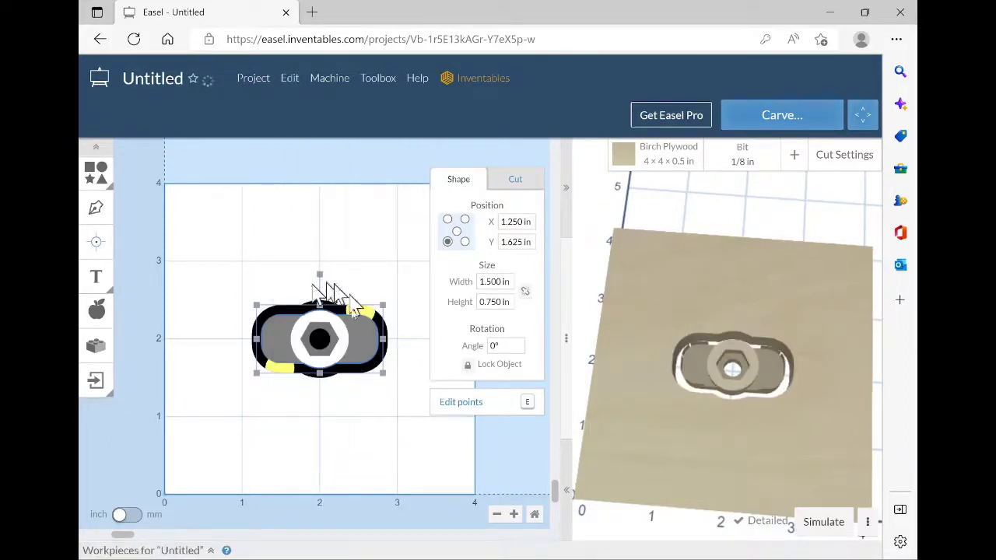
left_click(287, 78)
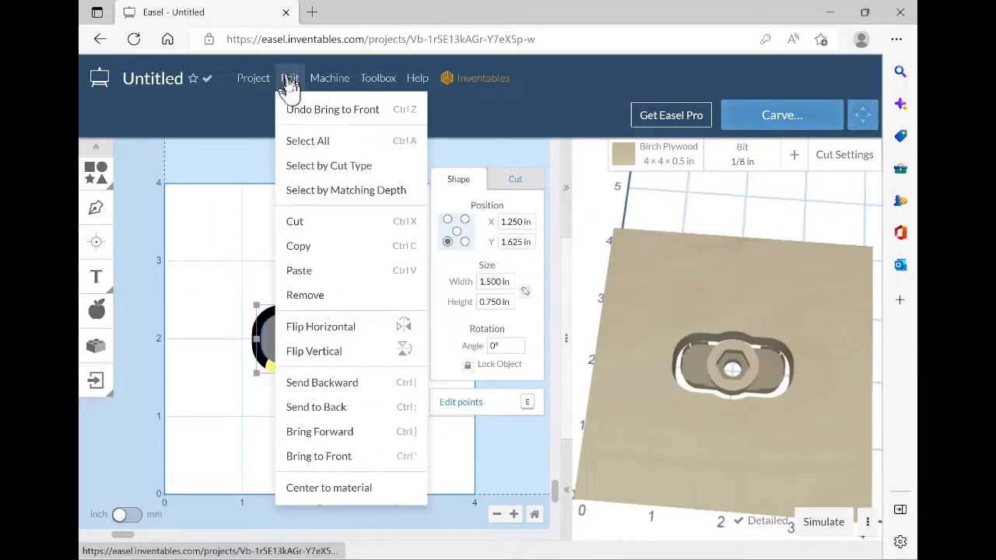
left_click(326, 384)
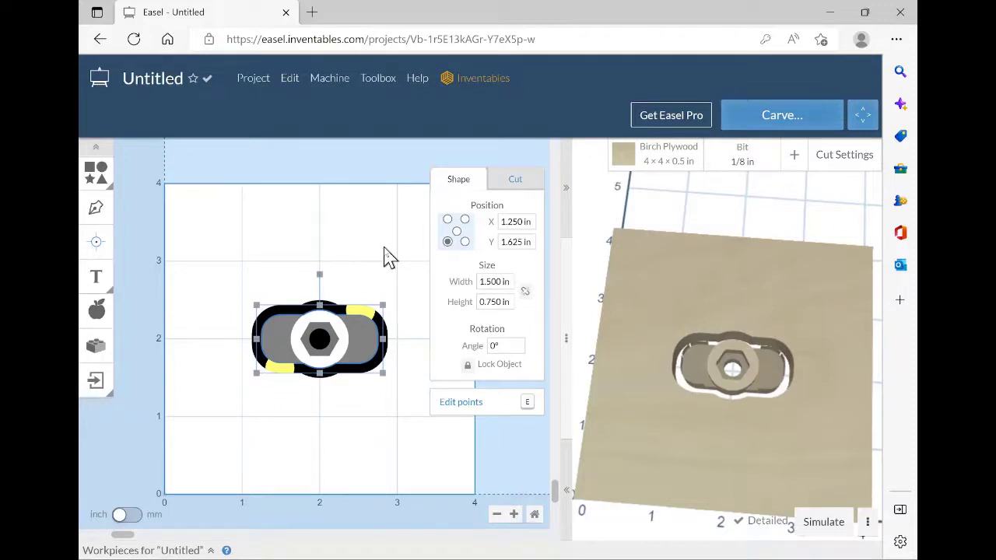
left_click(292, 81)
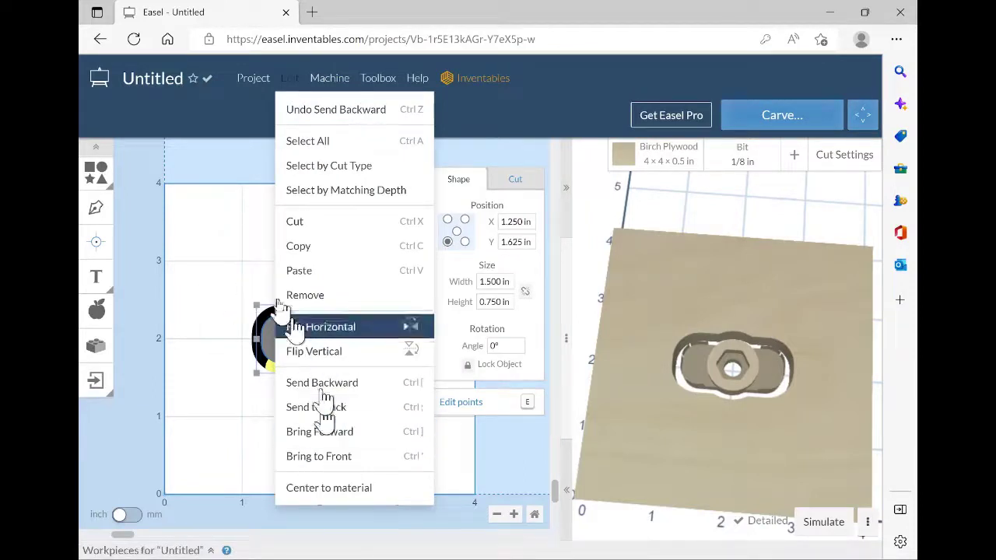
left_click(237, 255)
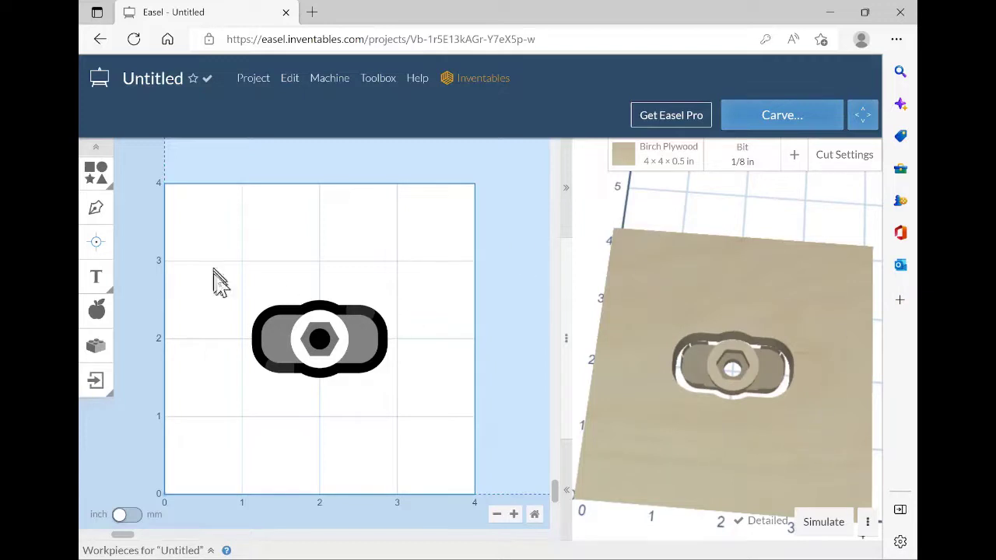
Select all shapes of the part and set their rotation angle to 90°
left_click_drag(222, 262, 450, 416)
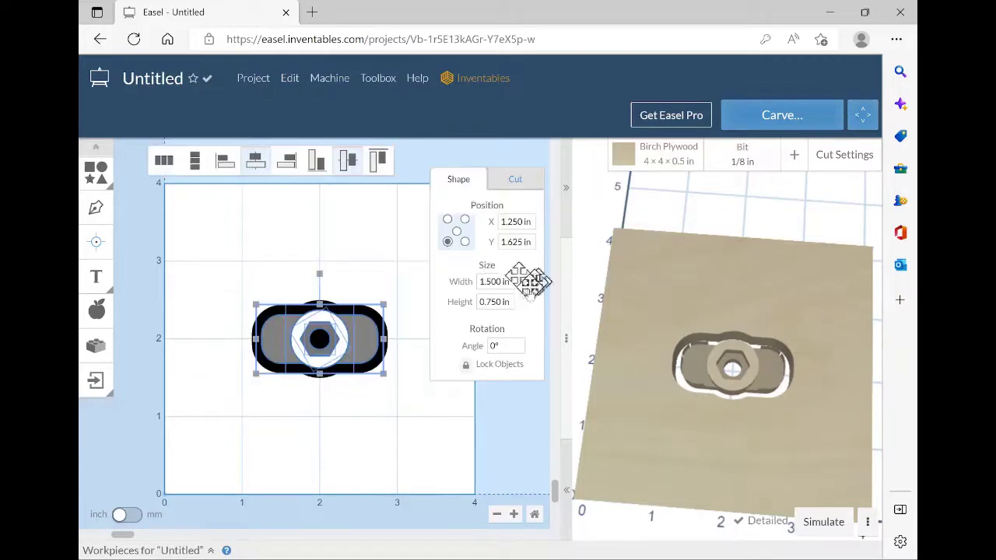
left_click_drag(512, 351, 488, 346)
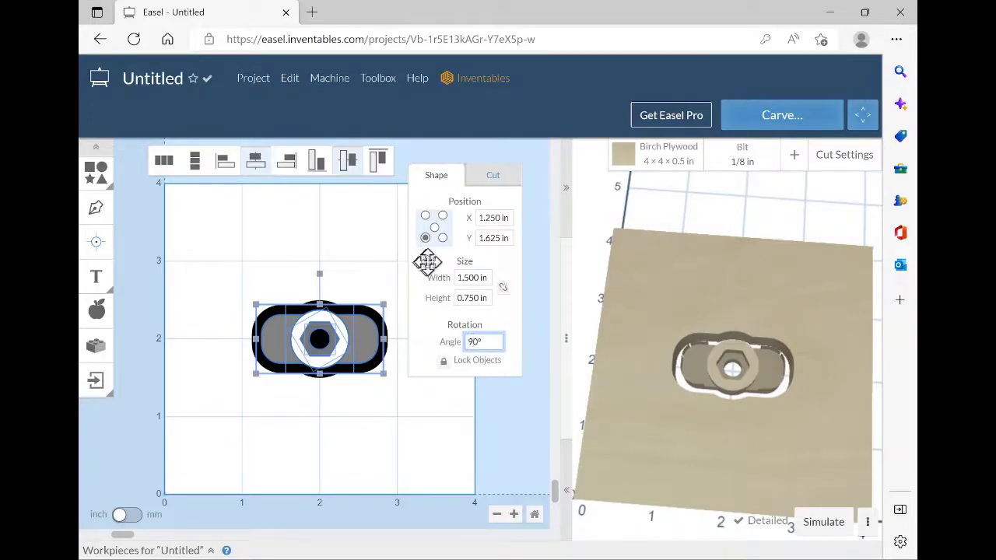
key("Return")
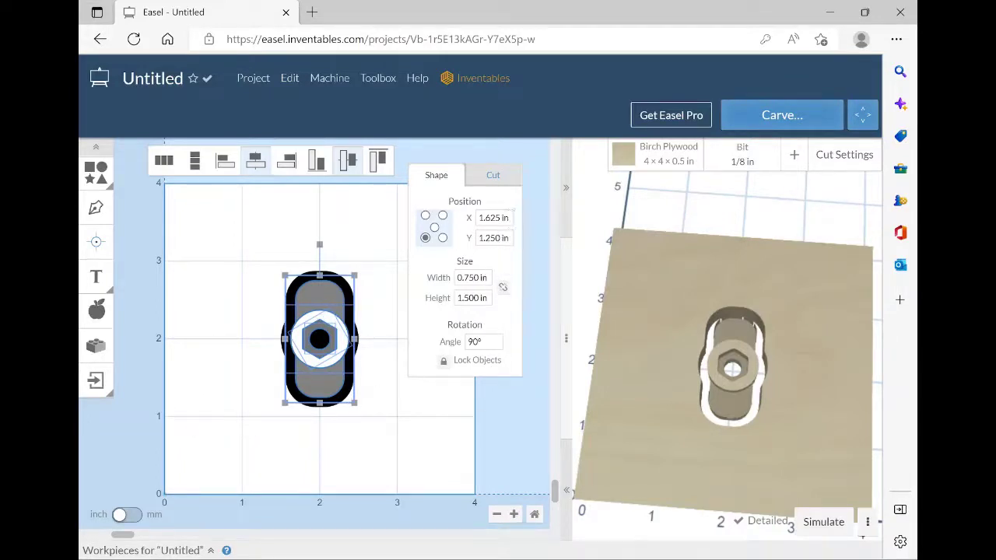
Set the position reference point of the selected shapes to their center
left_click_drag(514, 219, 469, 218)
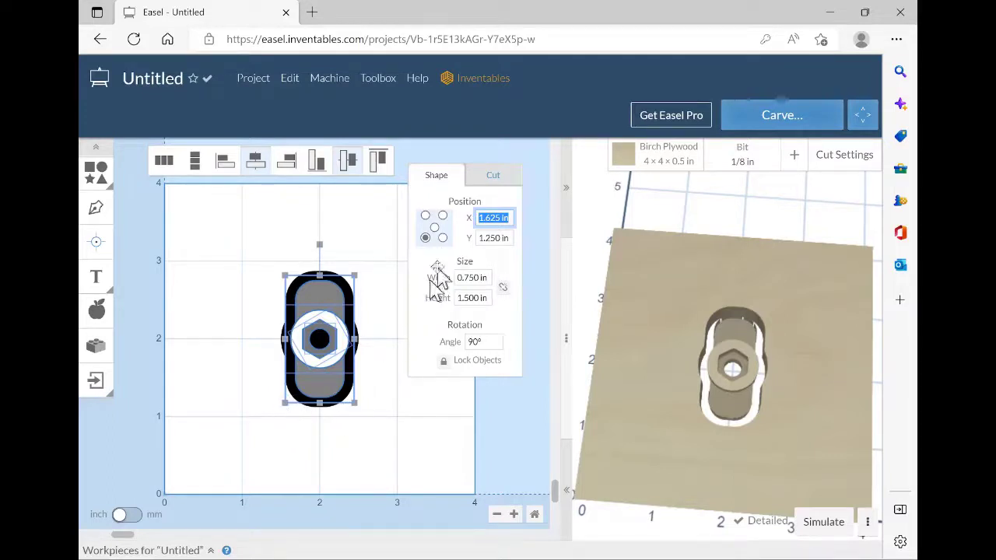
left_click(434, 227)
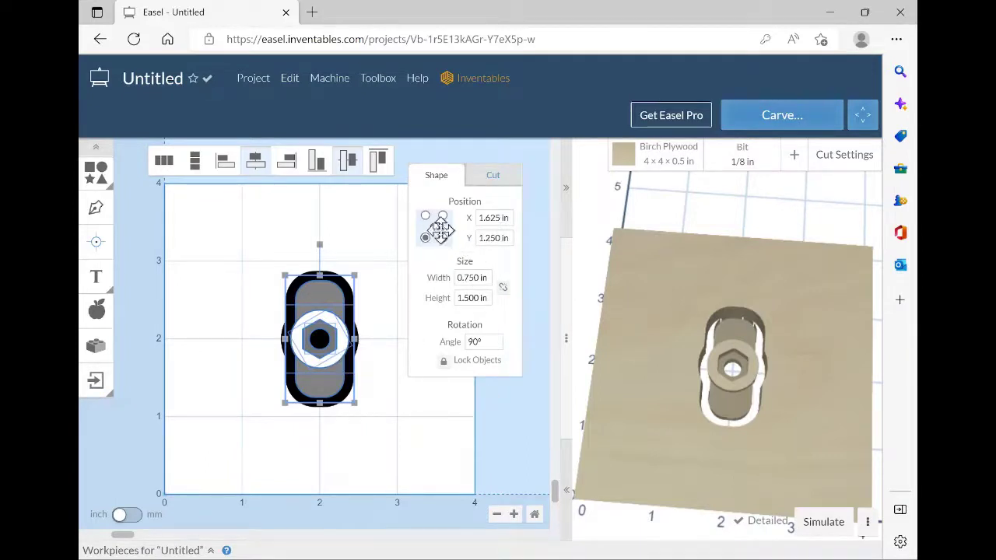
left_click(434, 227)
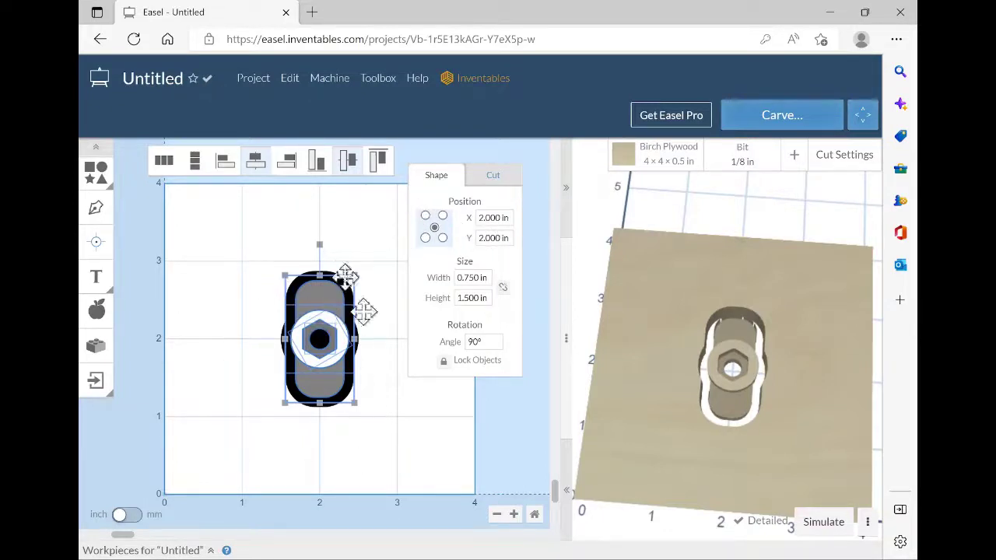
Set the center position of the selected part to X 1 in and Y 1 in, and deselect it
left_click(508, 218)
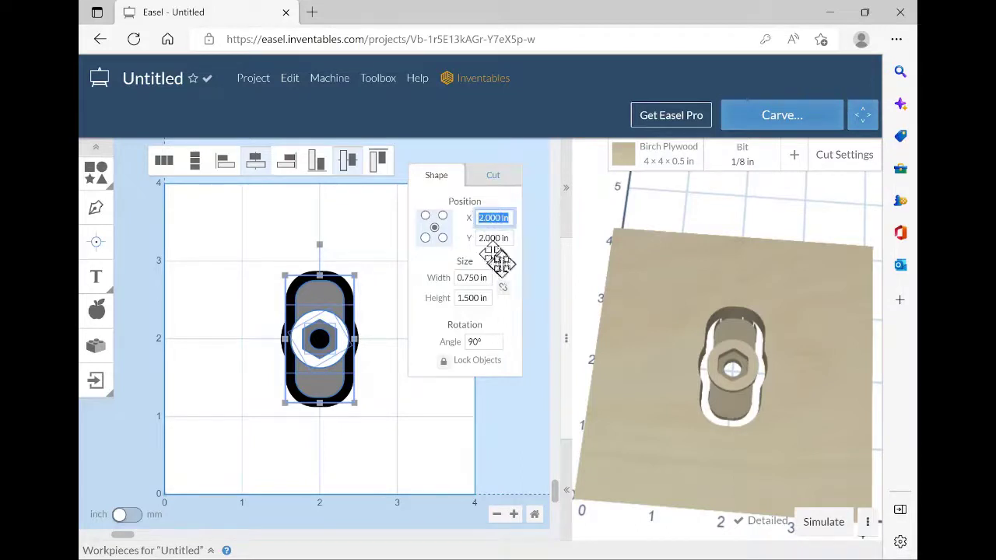
type("1")
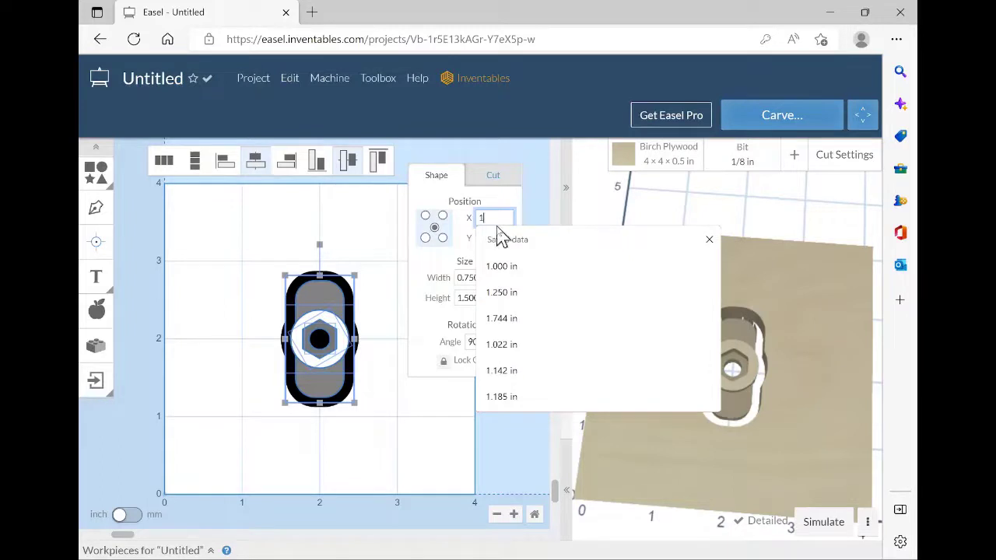
key("Tab")
type("1")
key("Tab")
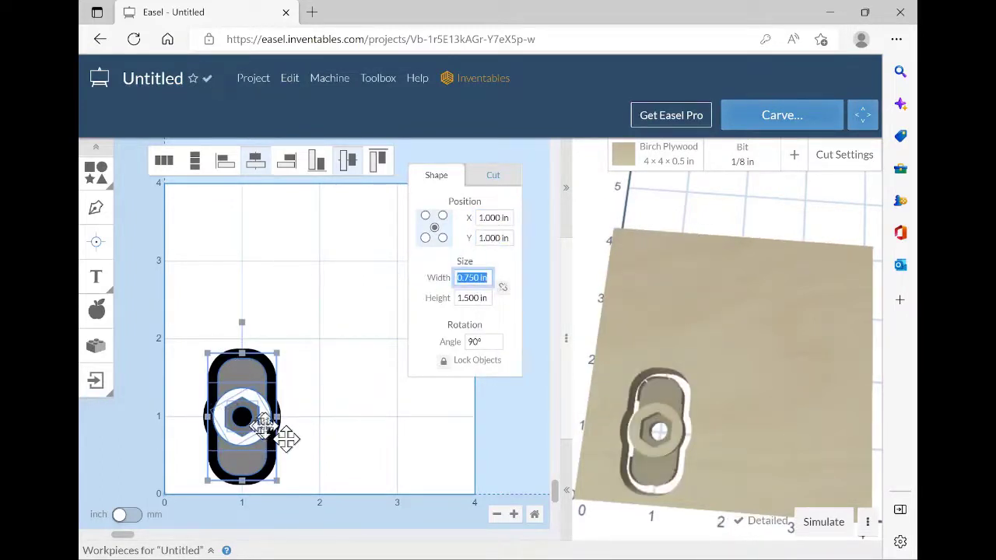
left_click(383, 278)
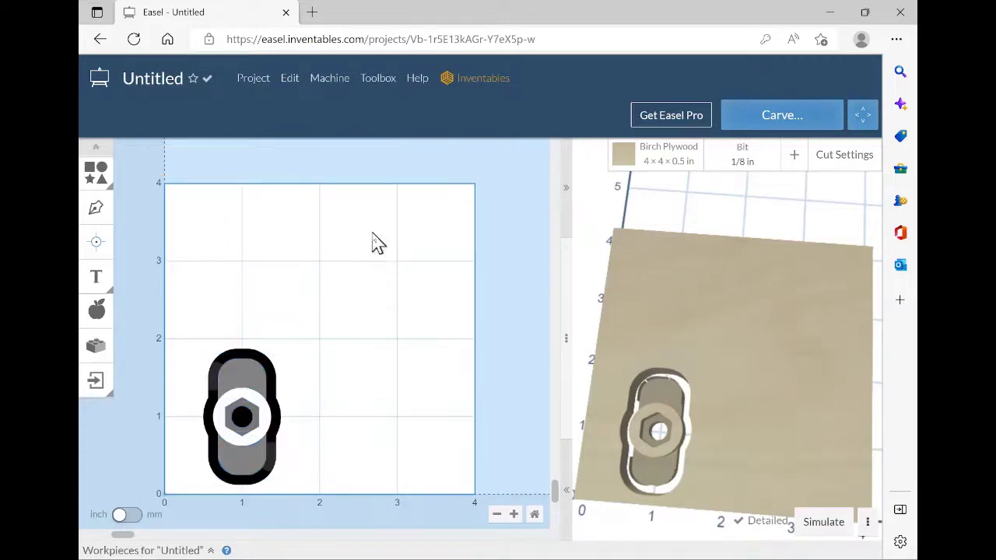
Select all shapes of the part, copy them, and paste a duplicate of the part
left_click_drag(201, 315, 297, 490)
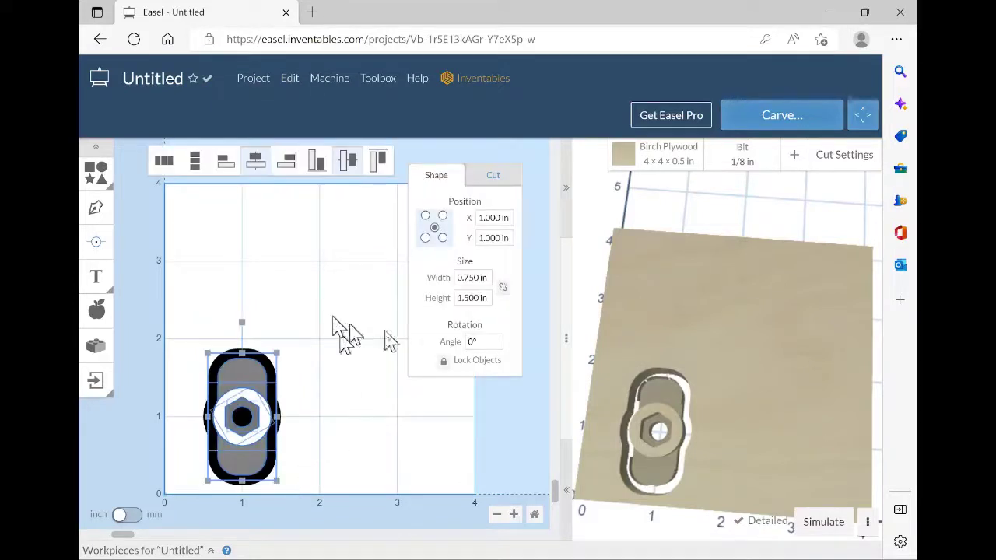
left_click(292, 81)
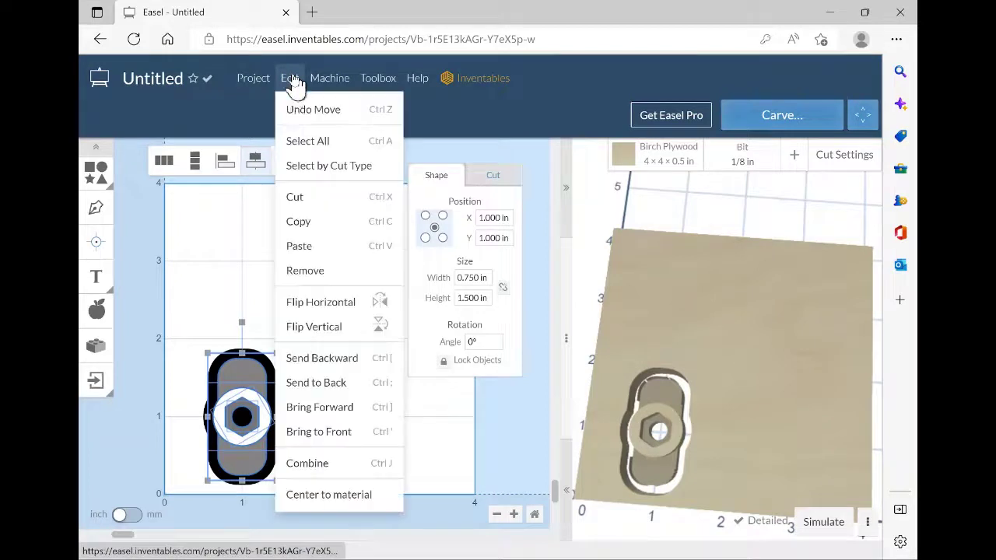
left_click(302, 226)
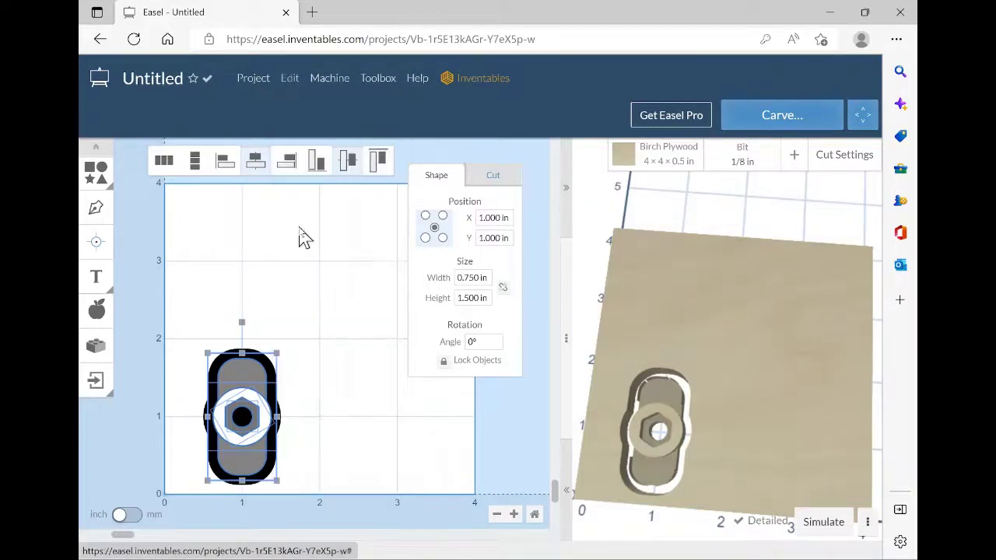
left_click(293, 85)
left_click(302, 246)
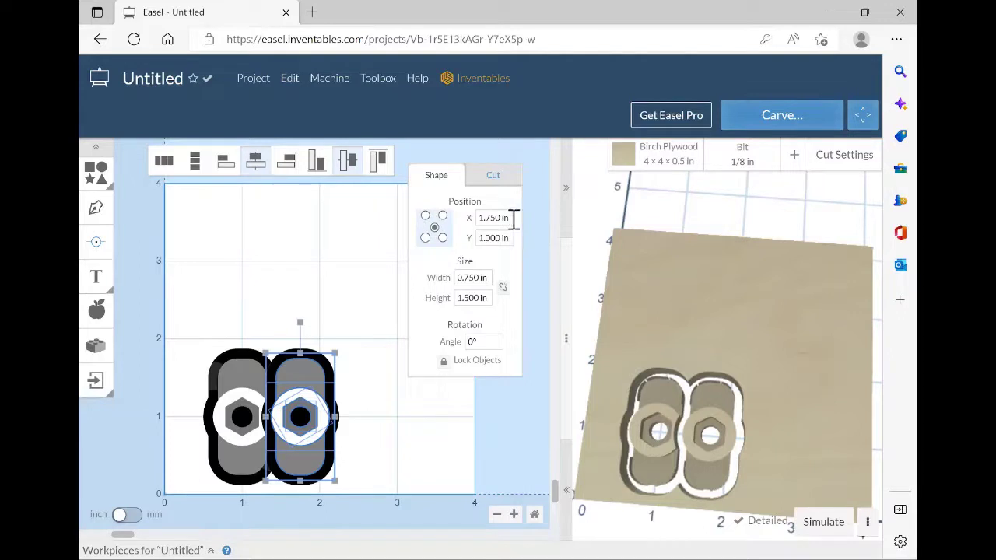
type("1")
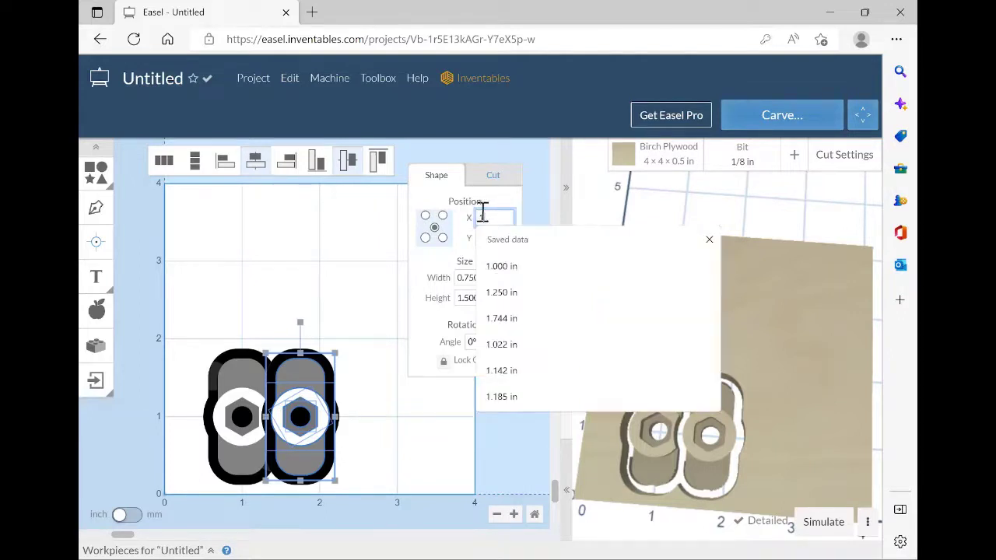
left_click(462, 228)
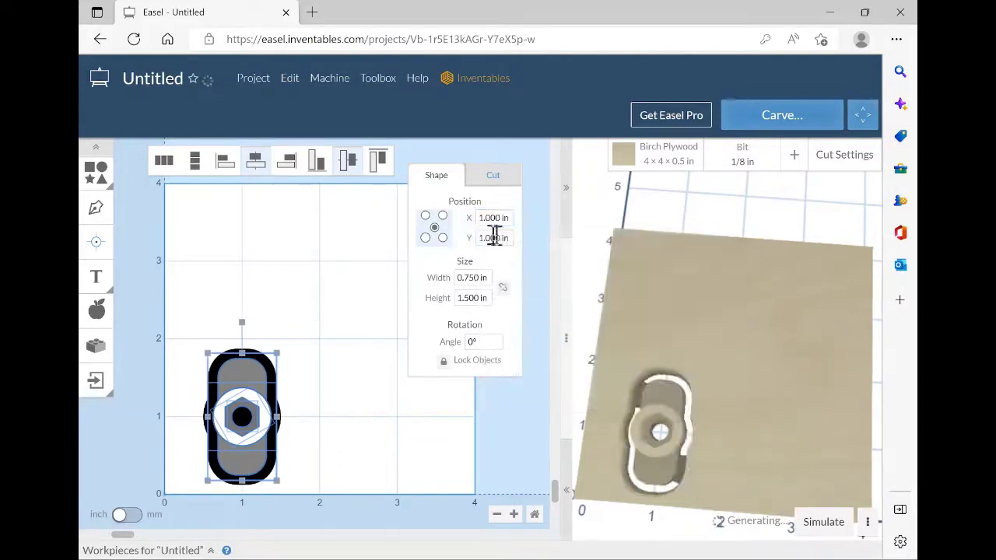
left_click_drag(513, 239, 480, 232)
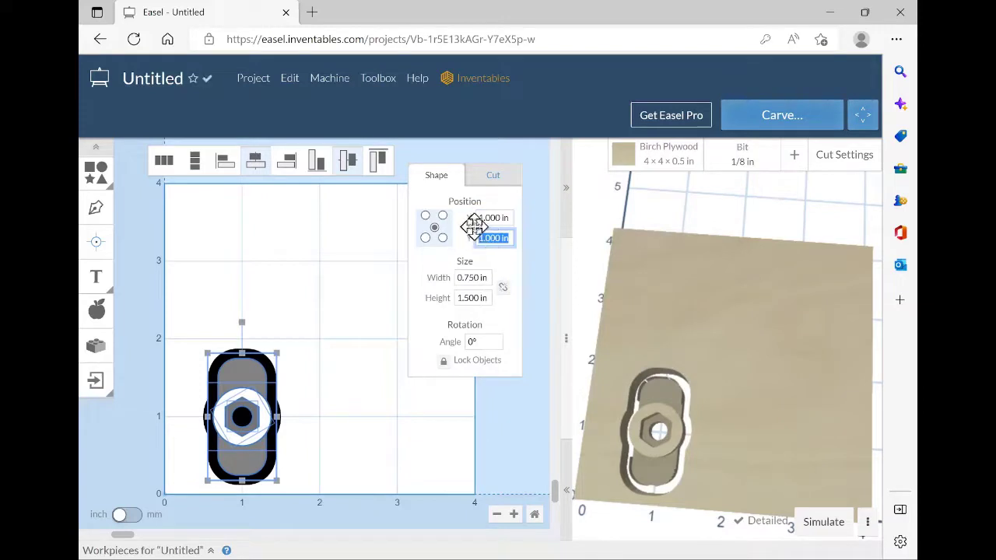
left_click(209, 248)
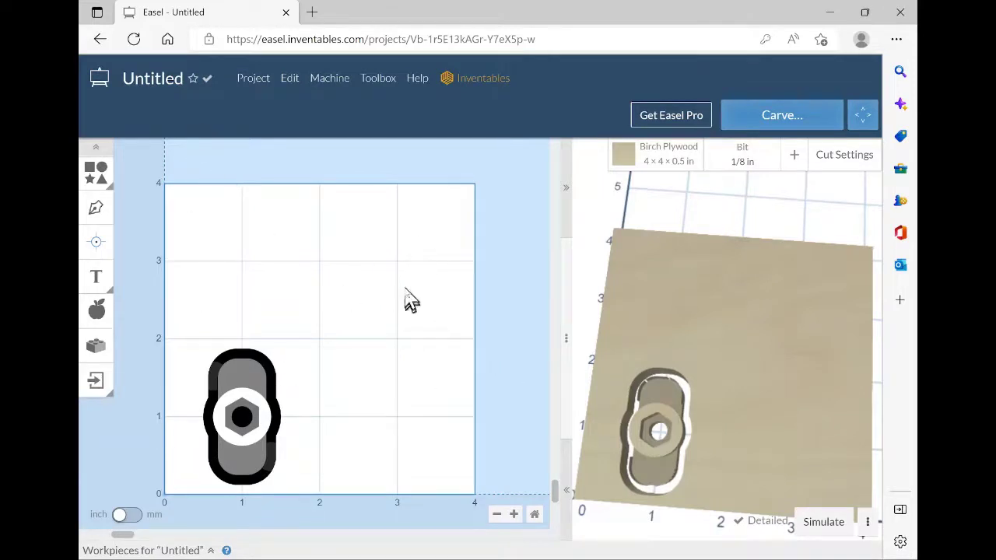
key("ctrl+v")
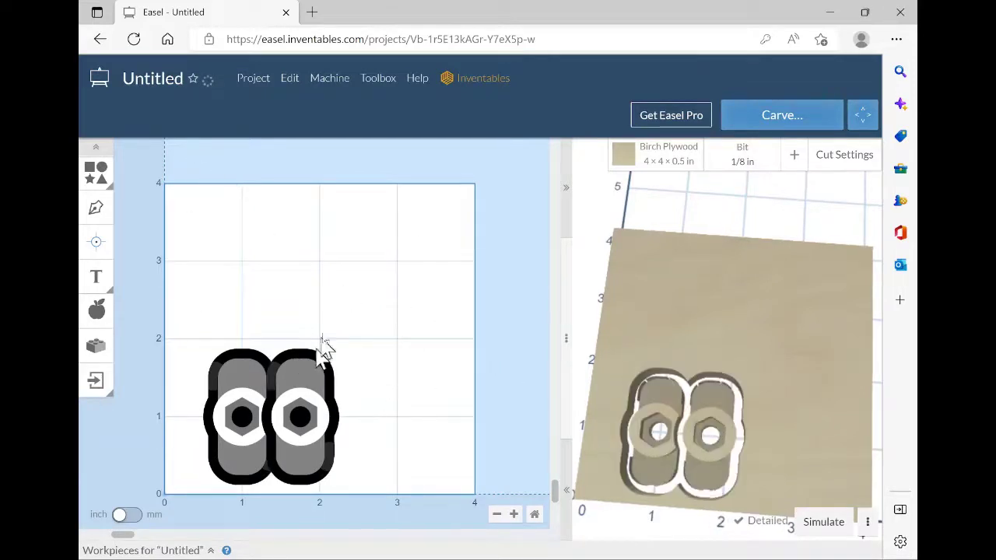
Select the duplicate part, set its center position to X 1 in and Y 3 in, and deselect it
left_click_drag(284, 334, 362, 485)
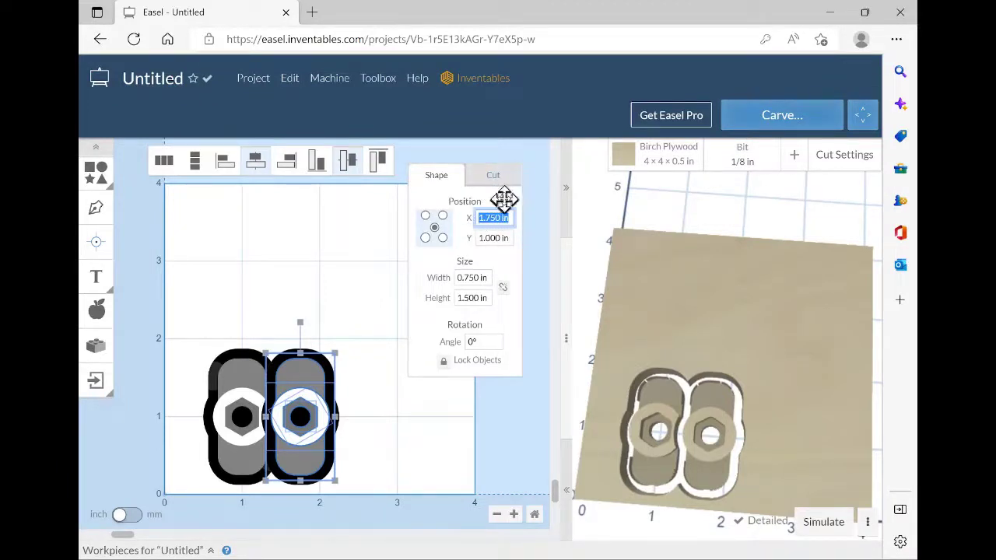
type("1")
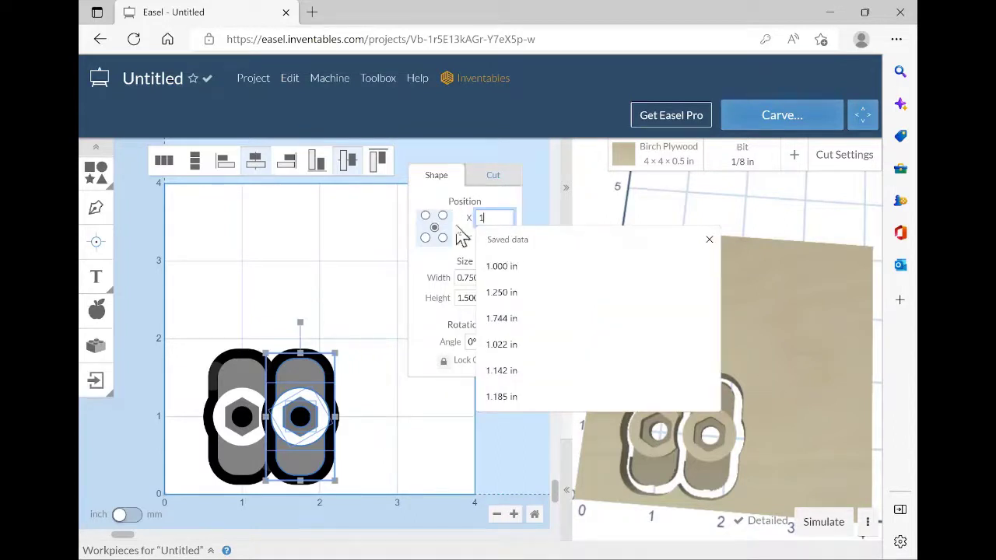
key("Tab")
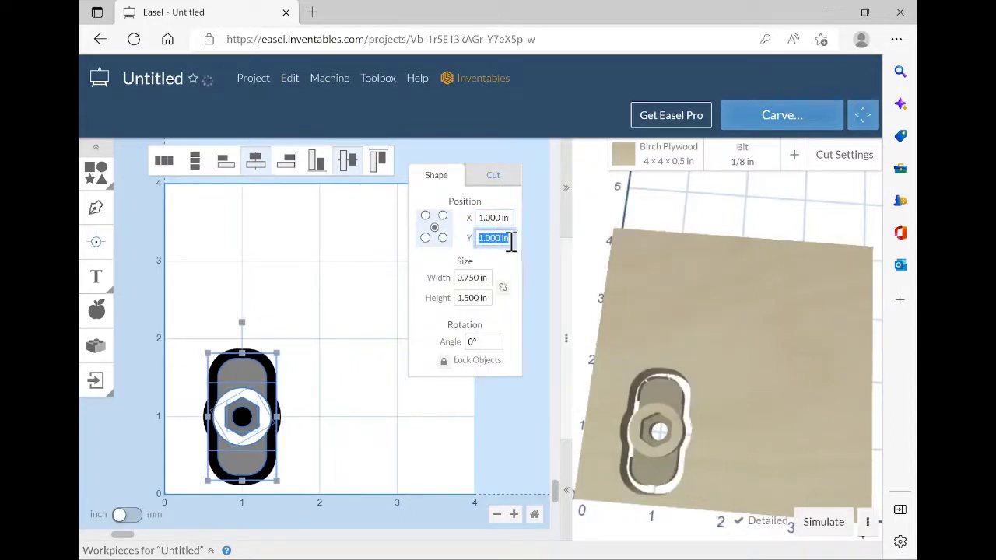
type("3")
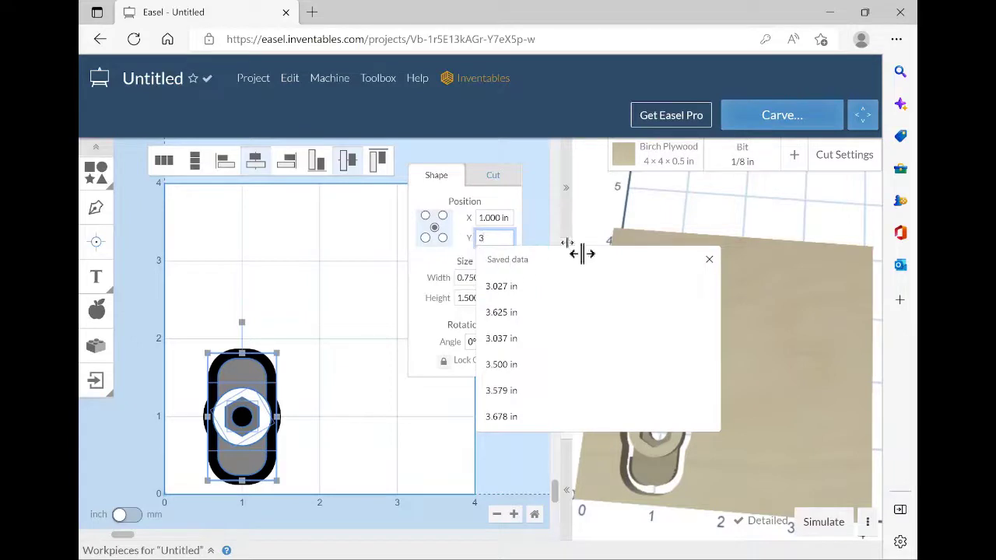
key("Return")
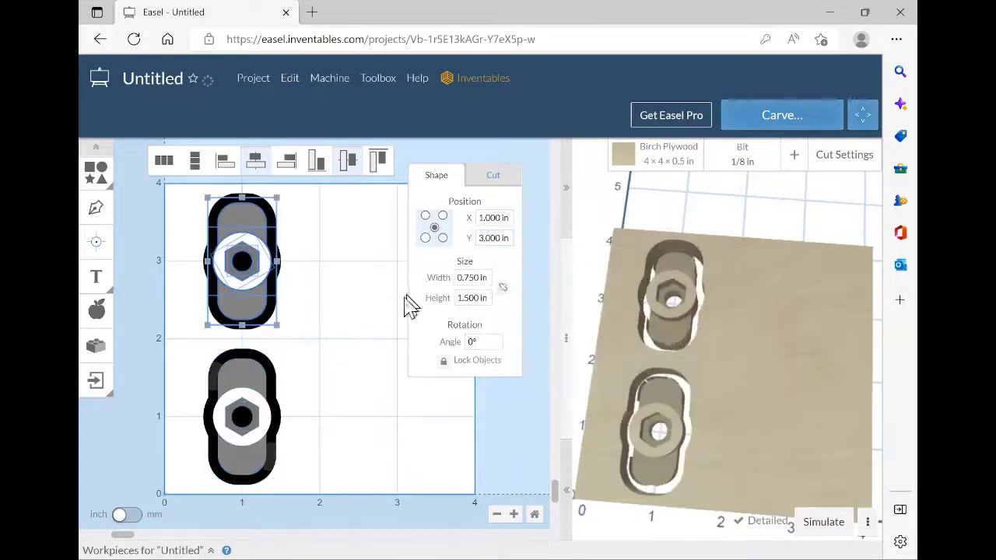
left_click(360, 306)
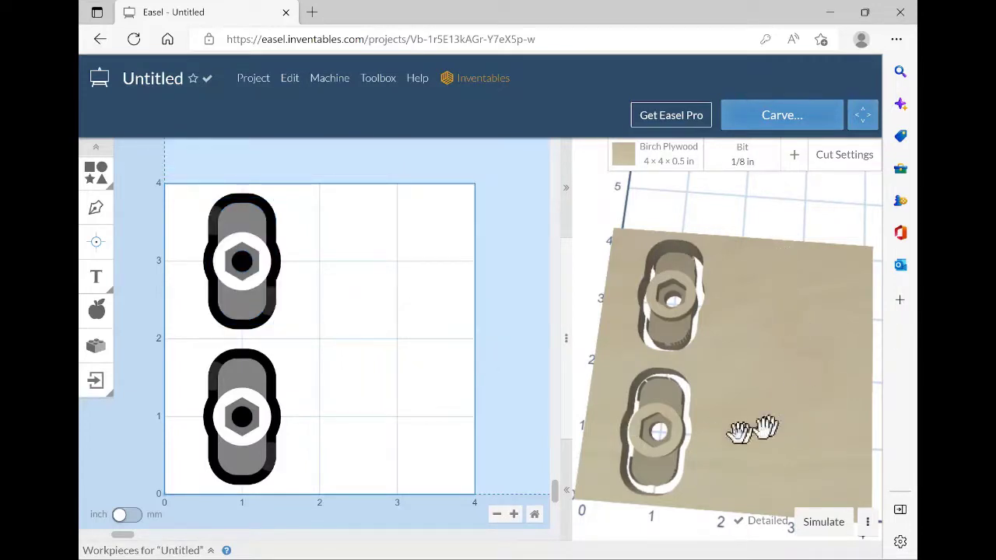
Select both stacked parts, copy them, and paste a duplicate of the pair
left_click_drag(191, 191, 311, 502)
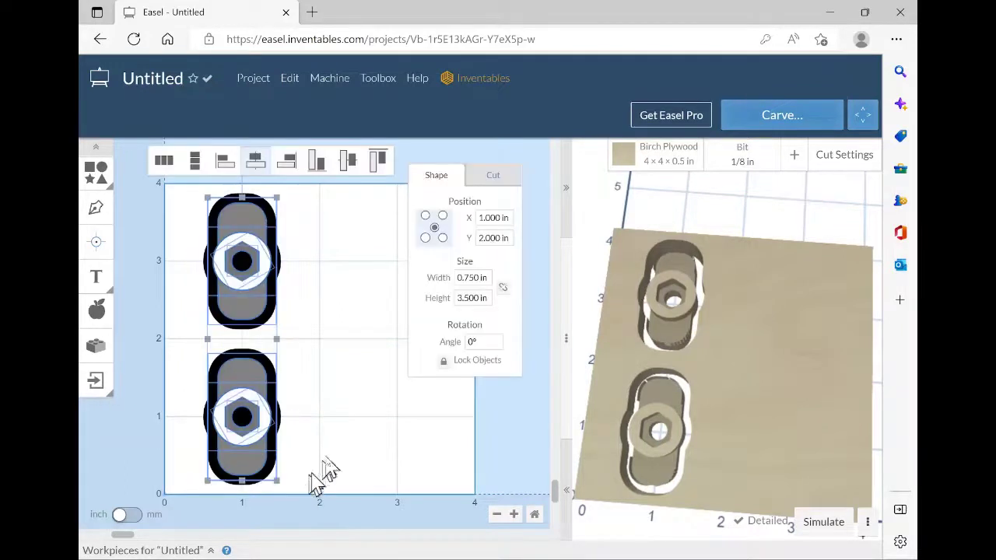
left_click(290, 79)
left_click(302, 231)
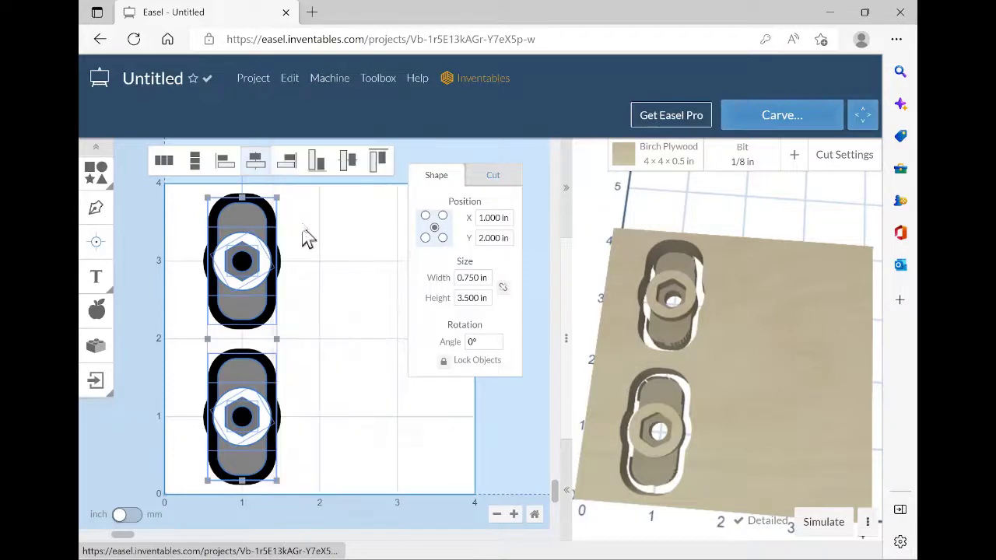
left_click(288, 82)
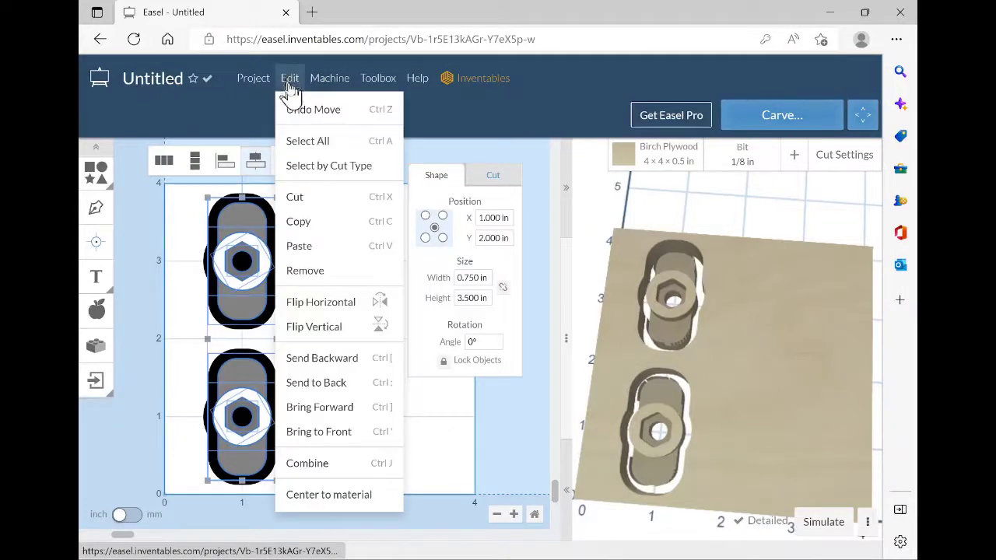
left_click(315, 246)
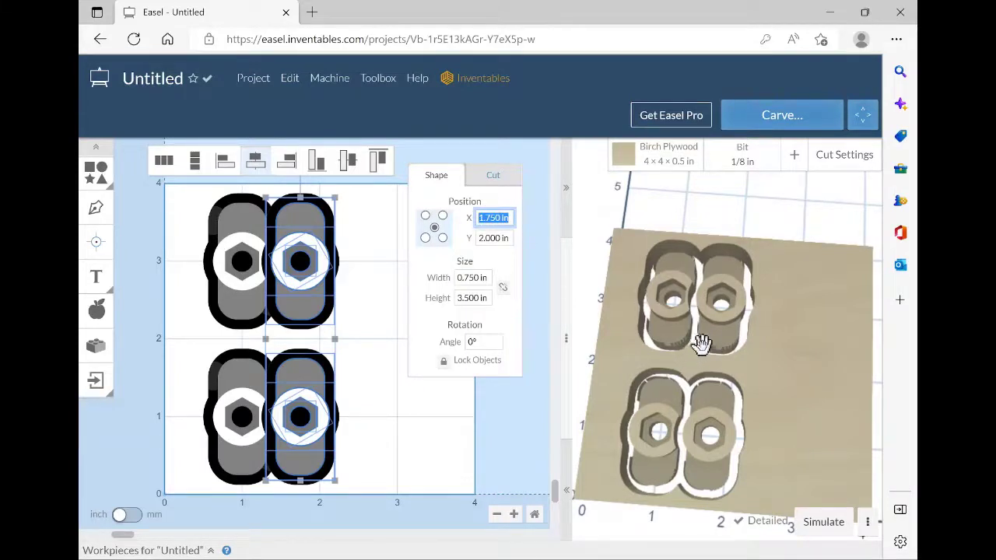
Set the X position of the duplicated pair to 3 in and deselect it
key("Down")
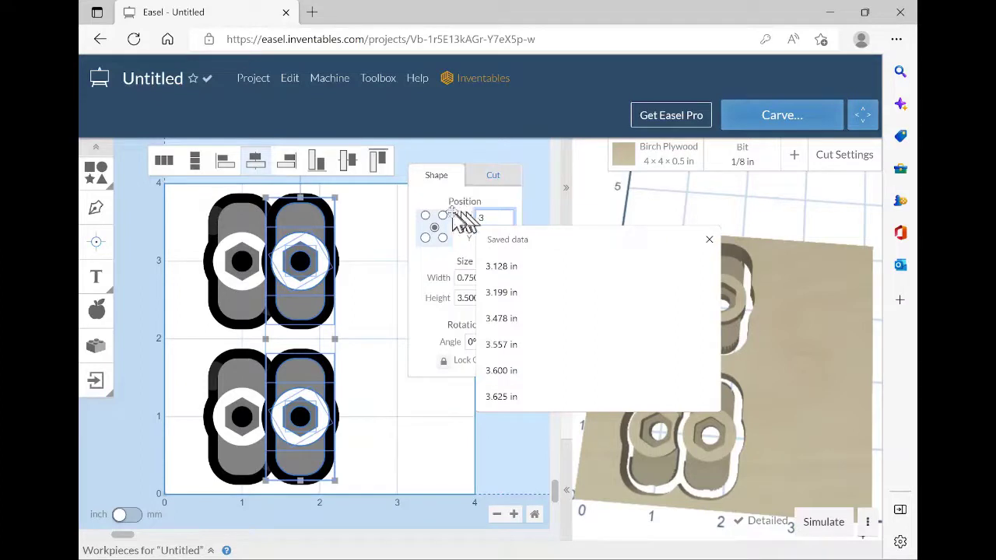
key("Return")
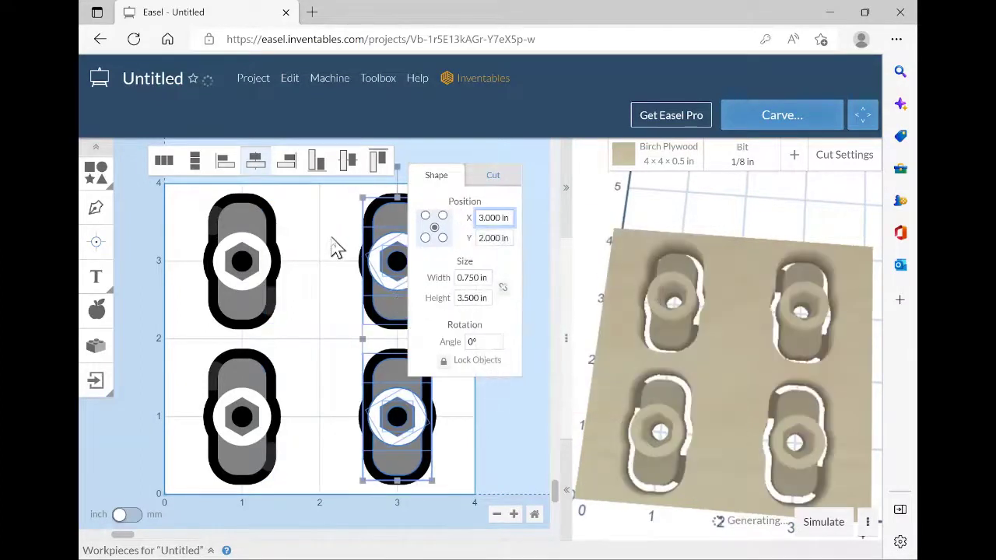
left_click(520, 187)
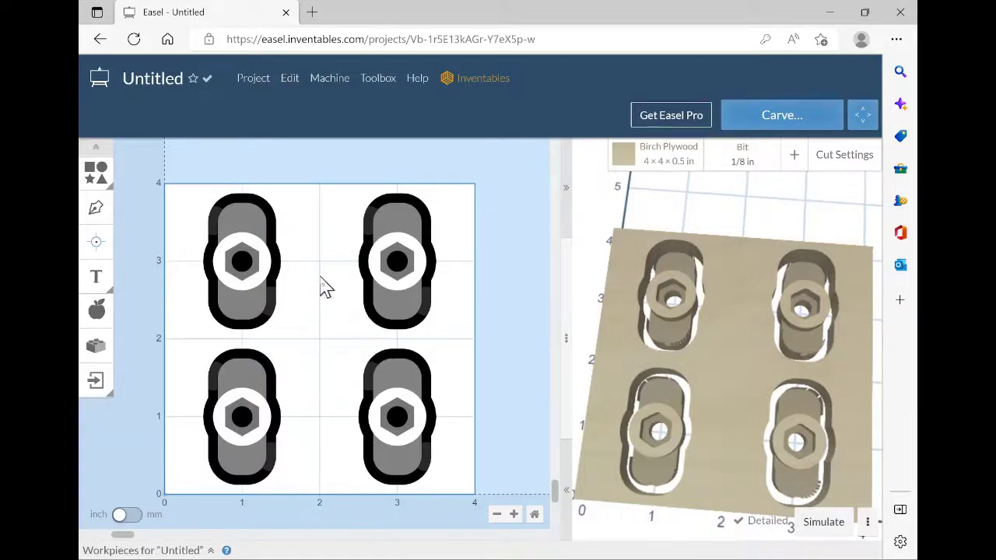
Select all four parts and set their center position to X 0 in and Y 0 in
left_click_drag(181, 192, 450, 502)
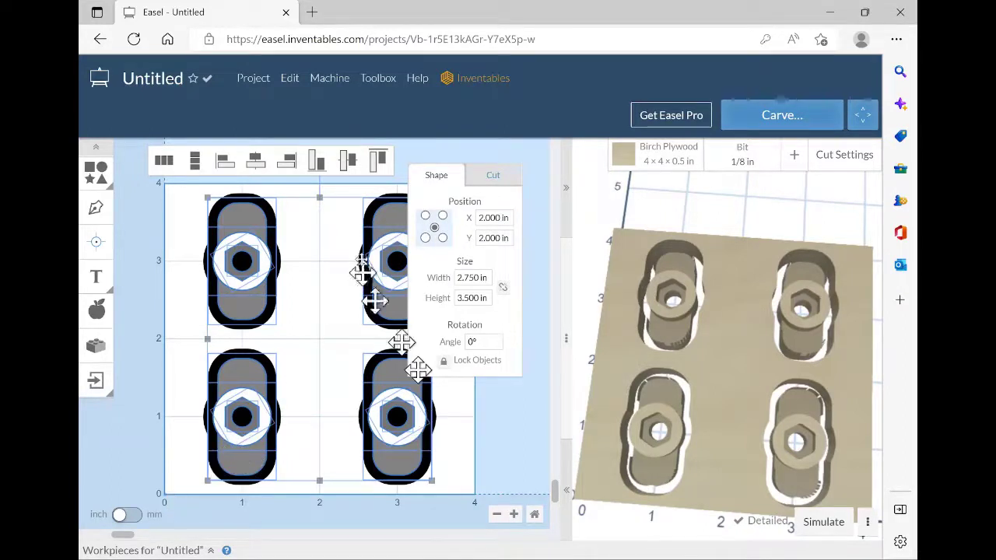
left_click(506, 218)
key("ctrl+a")
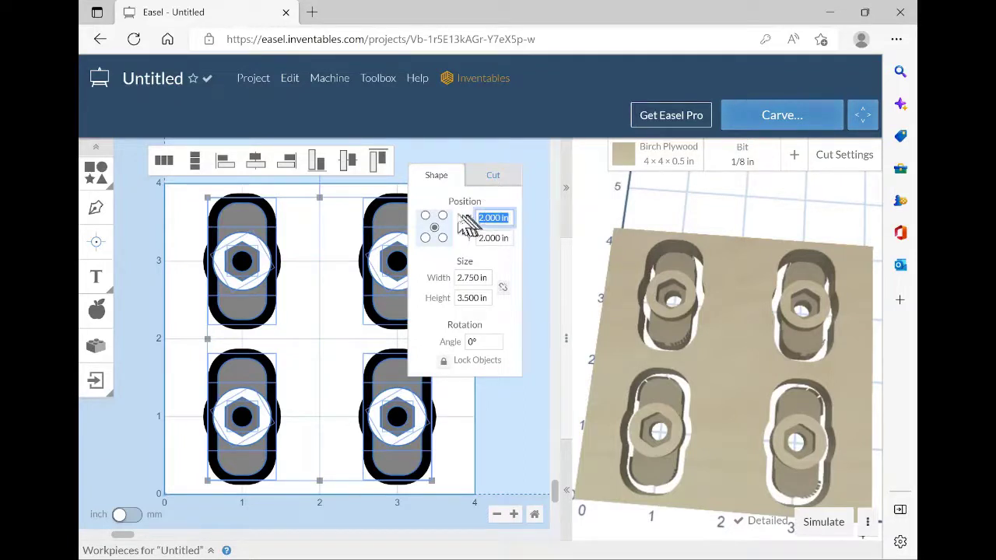
key("BackSpace")
type("0")
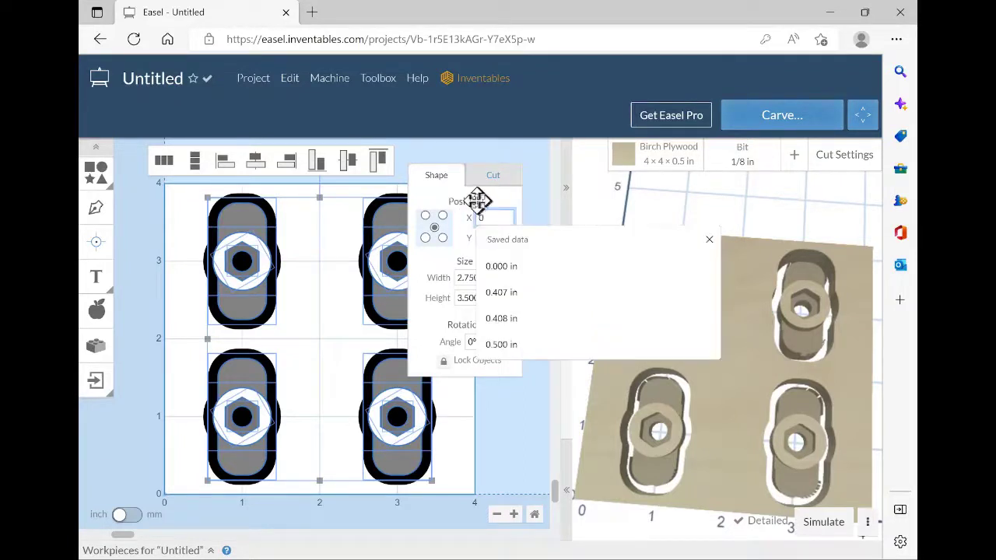
key("Tab")
type("0")
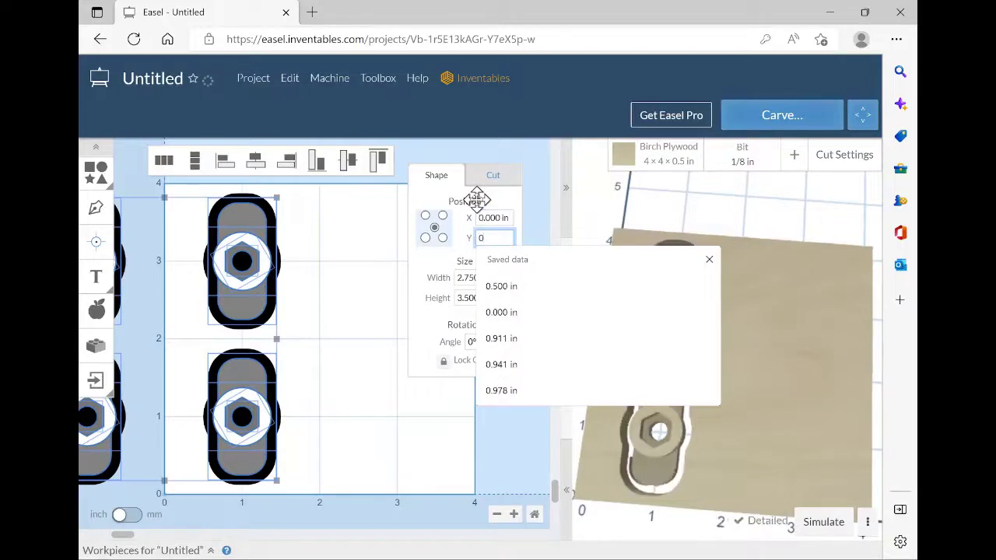
key("Return")
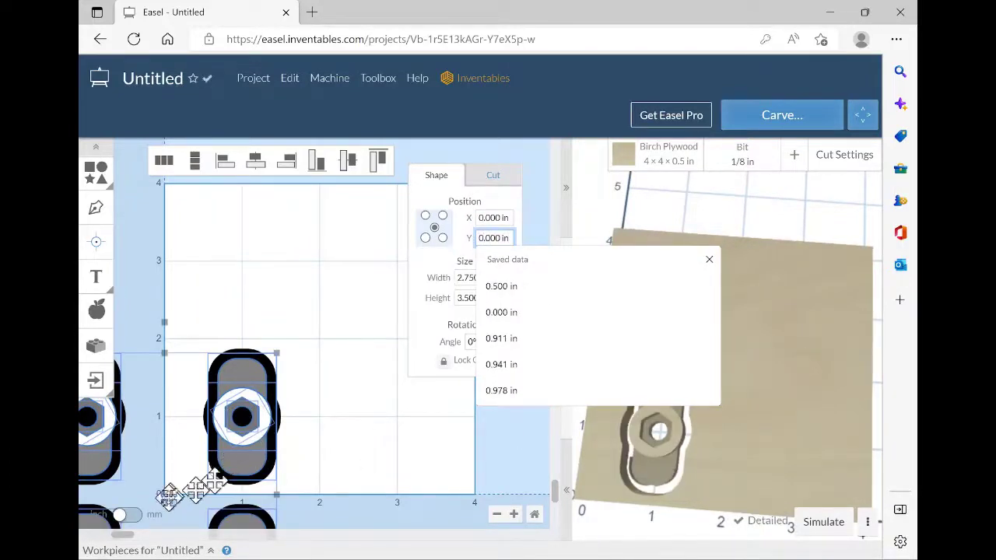
Check the 3D preview of the material, deselect the four parts, and undo their X and Y position changes
left_click(611, 479)
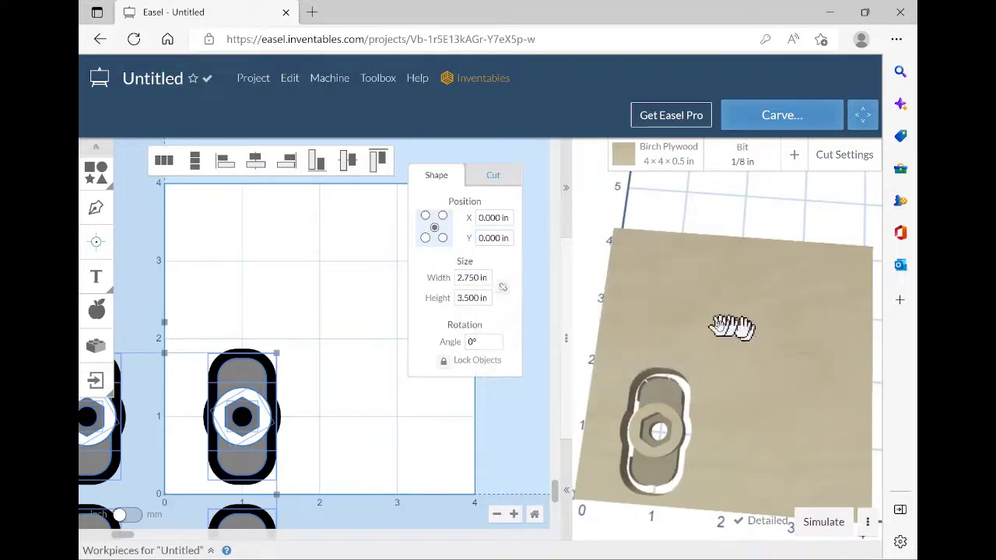
scroll(778, 362, "down", 5)
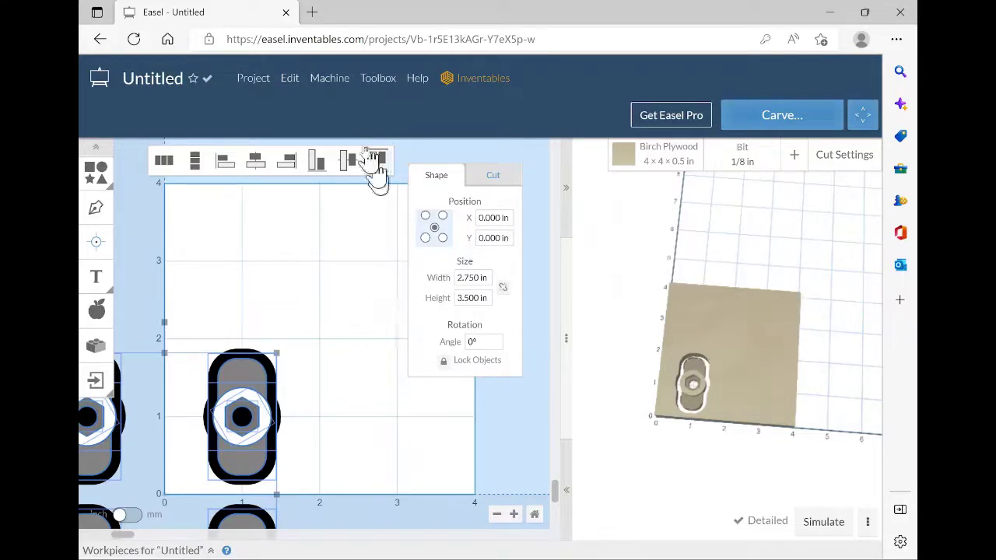
left_click(508, 455)
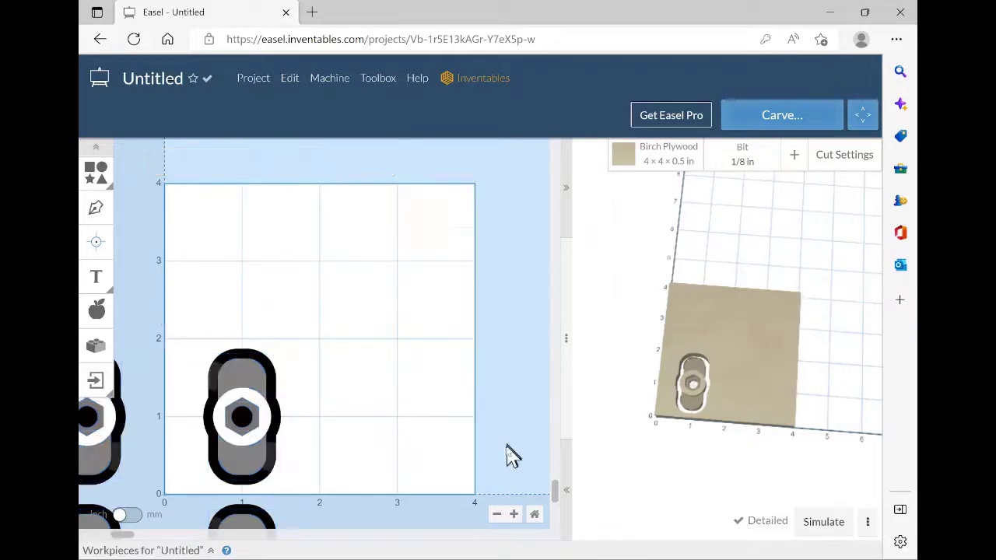
key("ctrl+z")
key("ctrl+z")
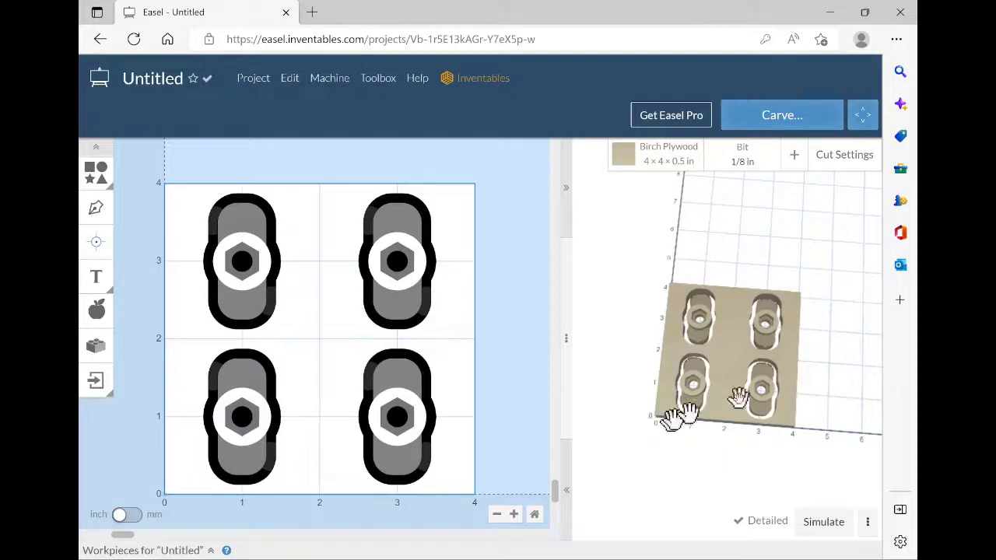
Simulate the carve of the four parts to generate their toolpaths in the 3D preview
left_click_drag(808, 425, 826, 462)
left_click(824, 522)
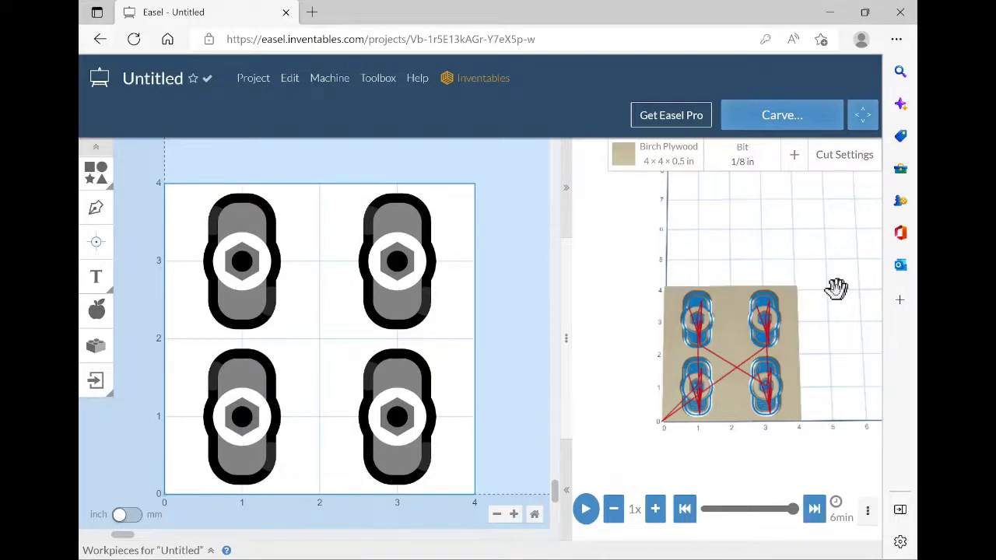
Examine the available end mills and V bits in the bit list, then close it without changing the selected bit
left_click(744, 162)
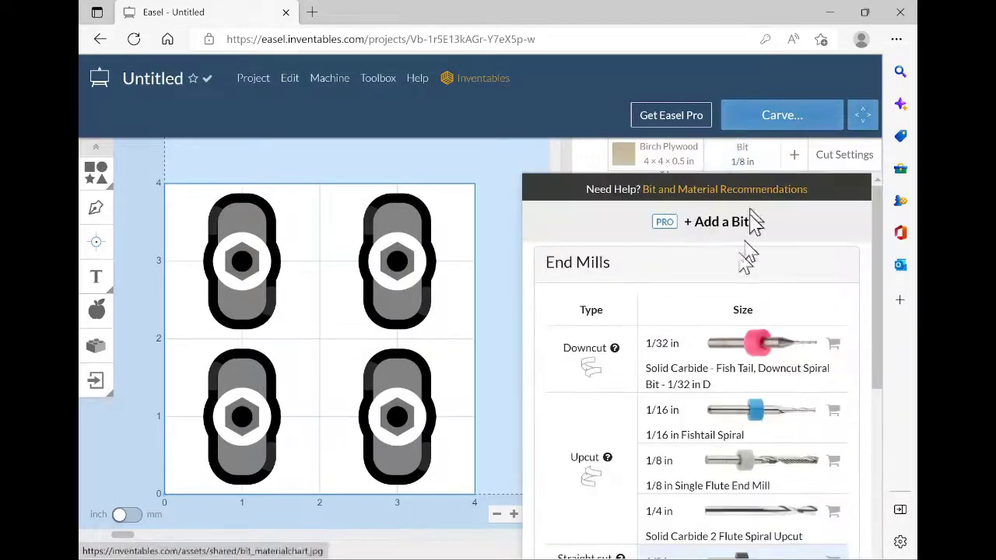
left_click(525, 166)
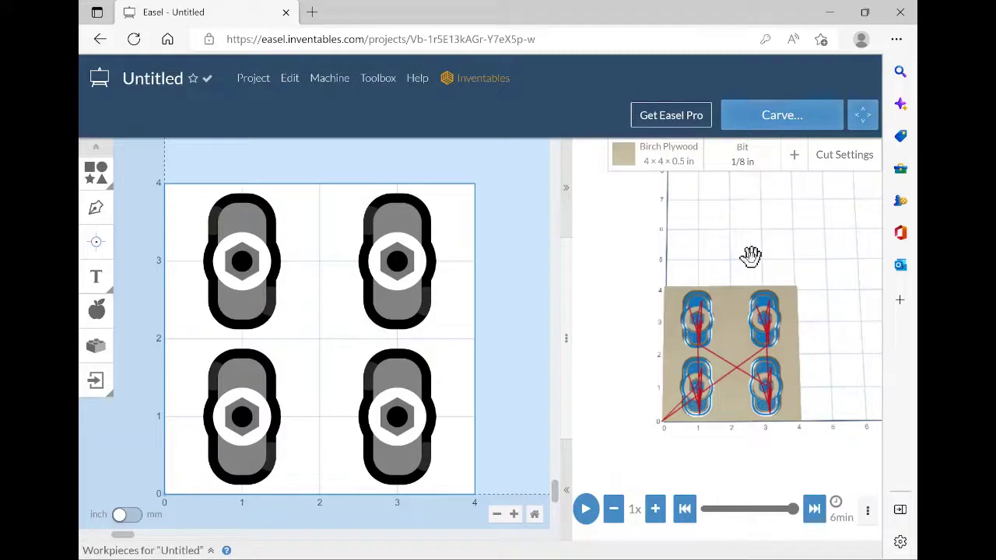
left_click(737, 163)
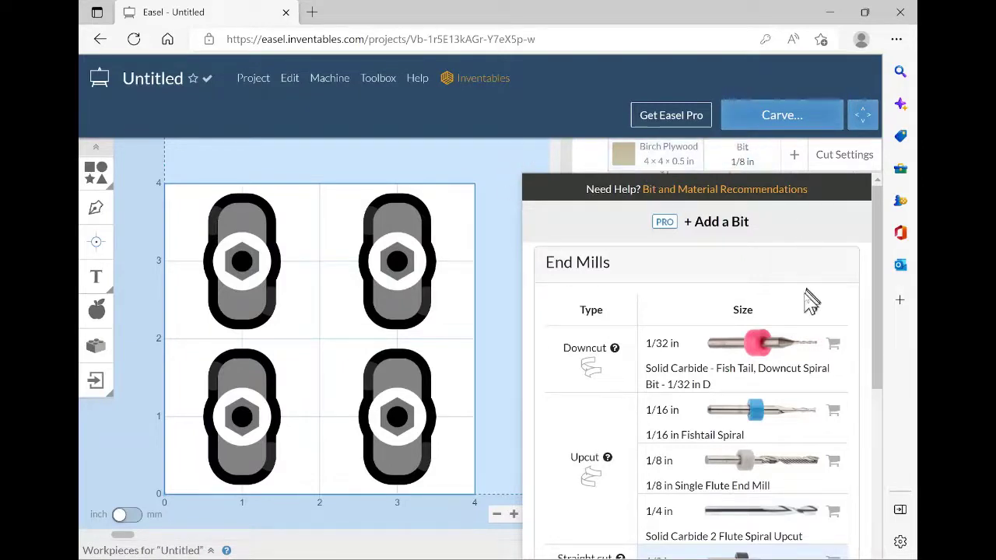
scroll(813, 327, "down", 3)
scroll(781, 409, "down", 1)
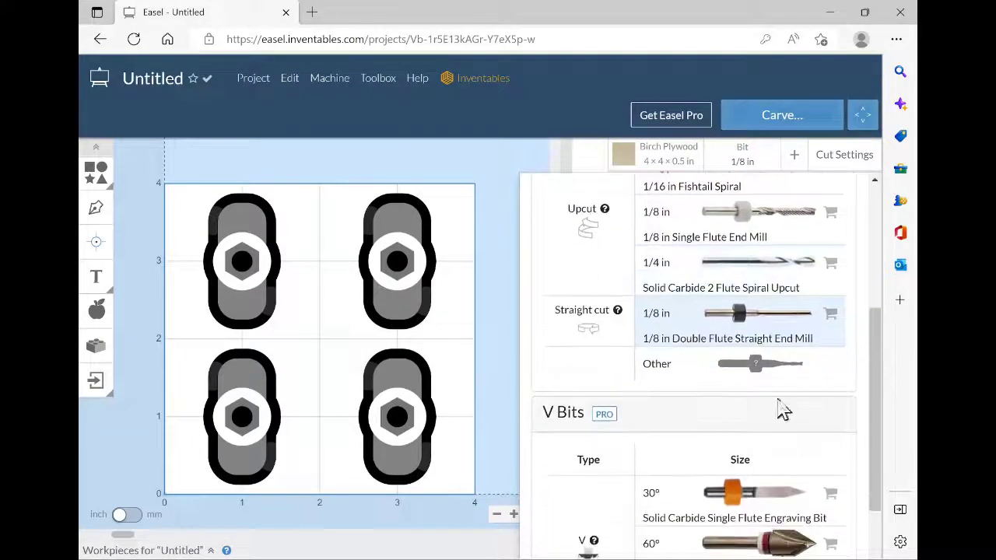
scroll(797, 324, "down", 2)
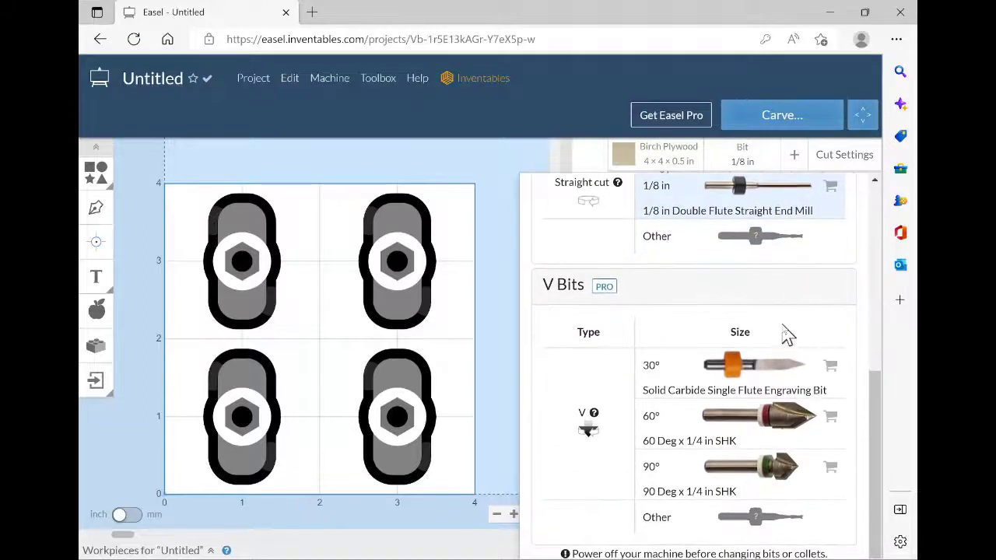
scroll(778, 240, "up", 1)
scroll(771, 210, "up", 2)
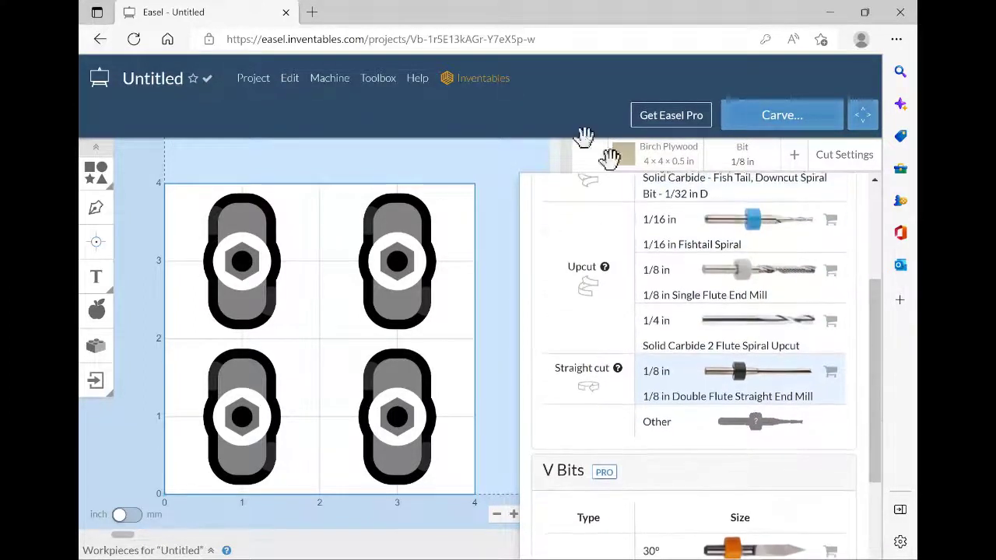
scroll(543, 160, "up", 3)
scroll(541, 165, "down", 3)
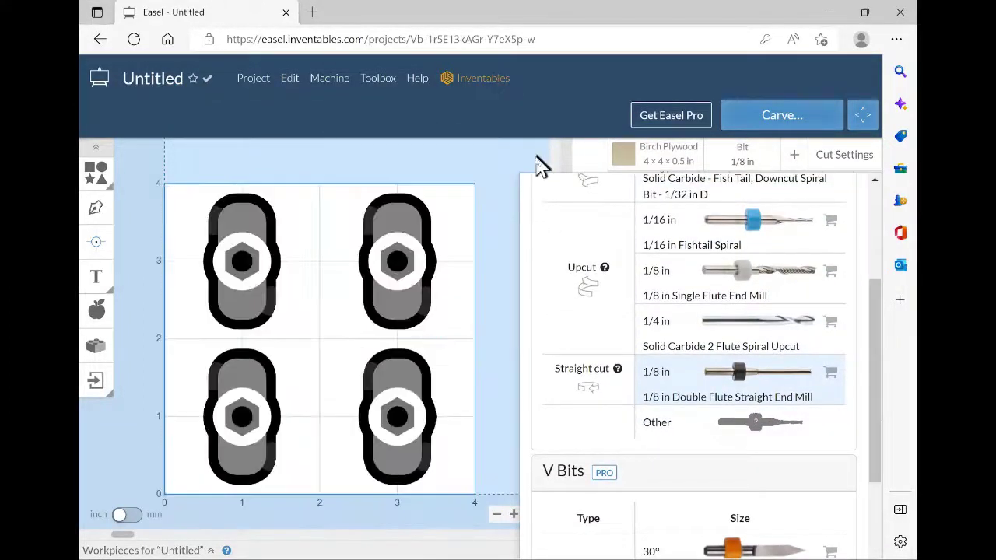
left_click(516, 160)
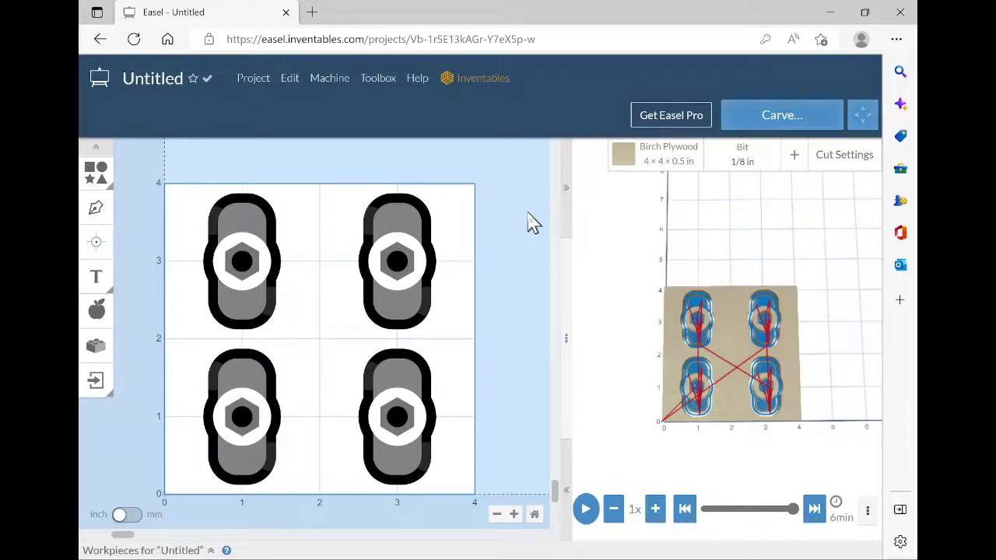
left_click(616, 542)
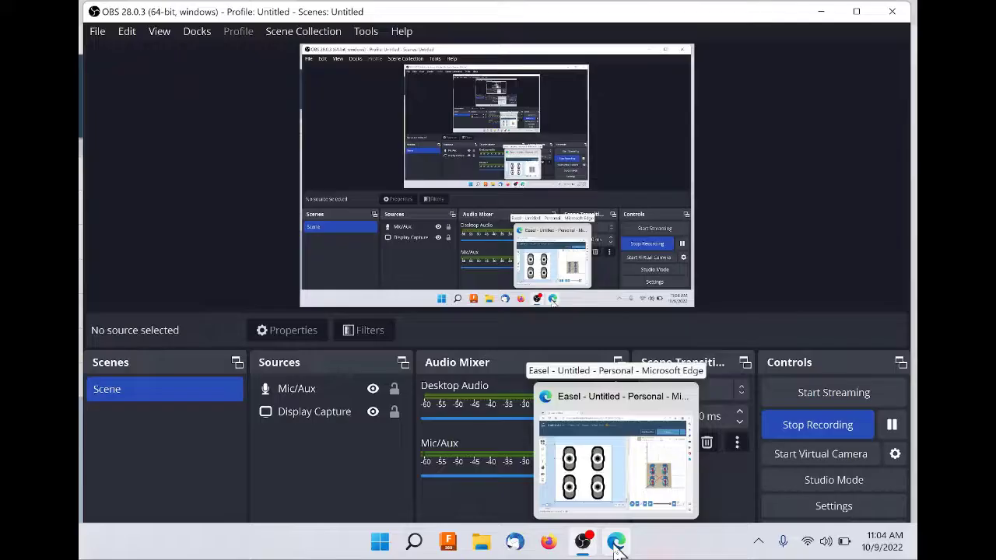